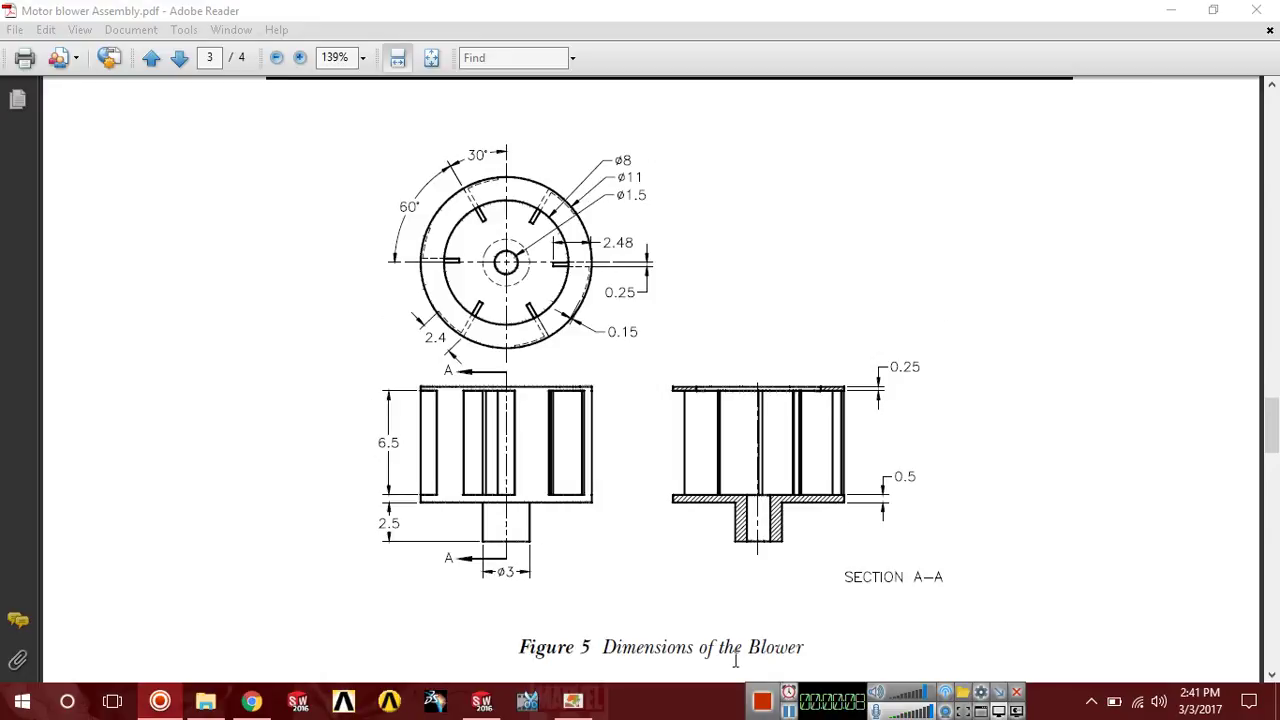
Highlight 'Blower' in the Figure 5 caption while reviewing the blower dimensions.
left_click_drag(744, 650, 803, 660)
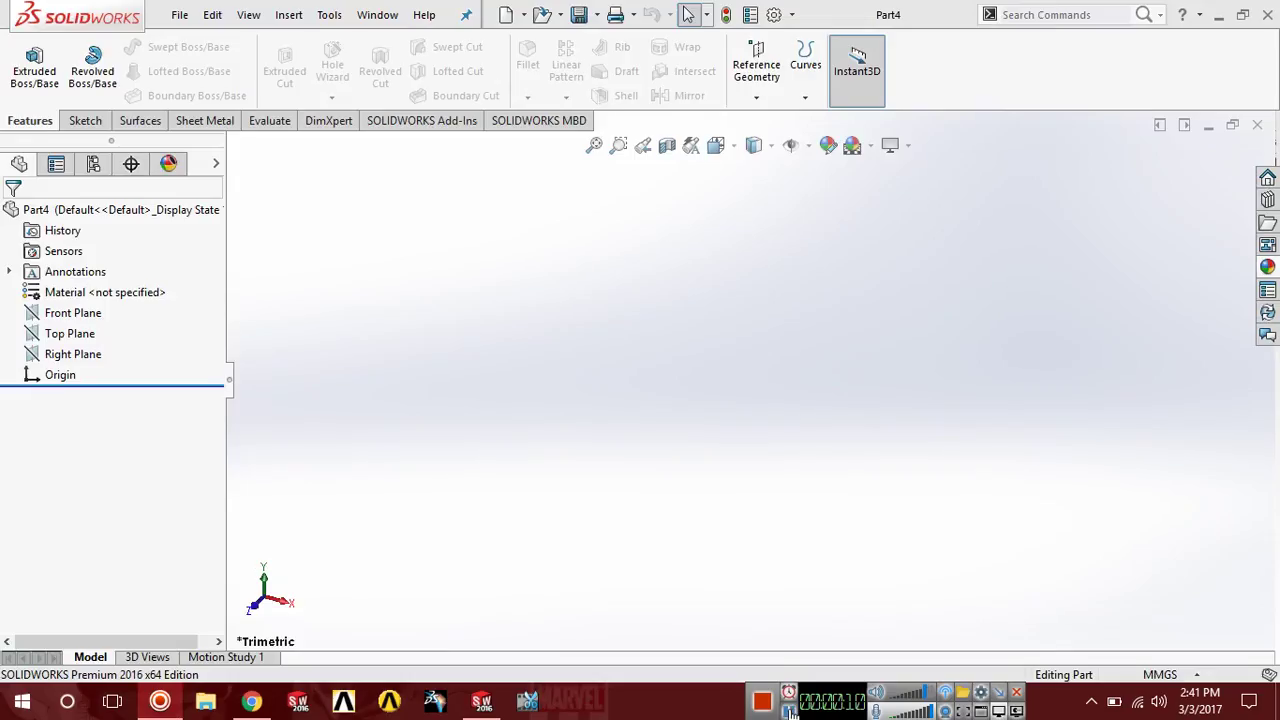
Sketch a Ø11 circle centred on the origin on the Front Plane.
left_click(70, 313)
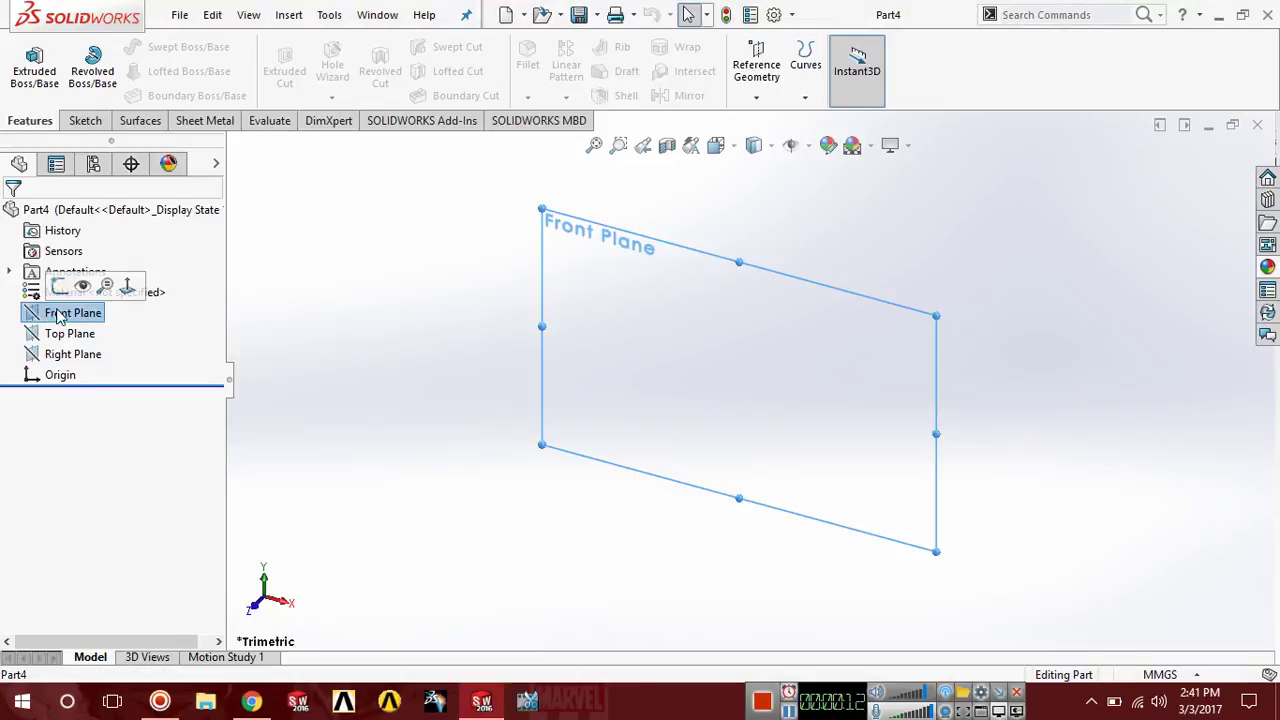
left_click(60, 286)
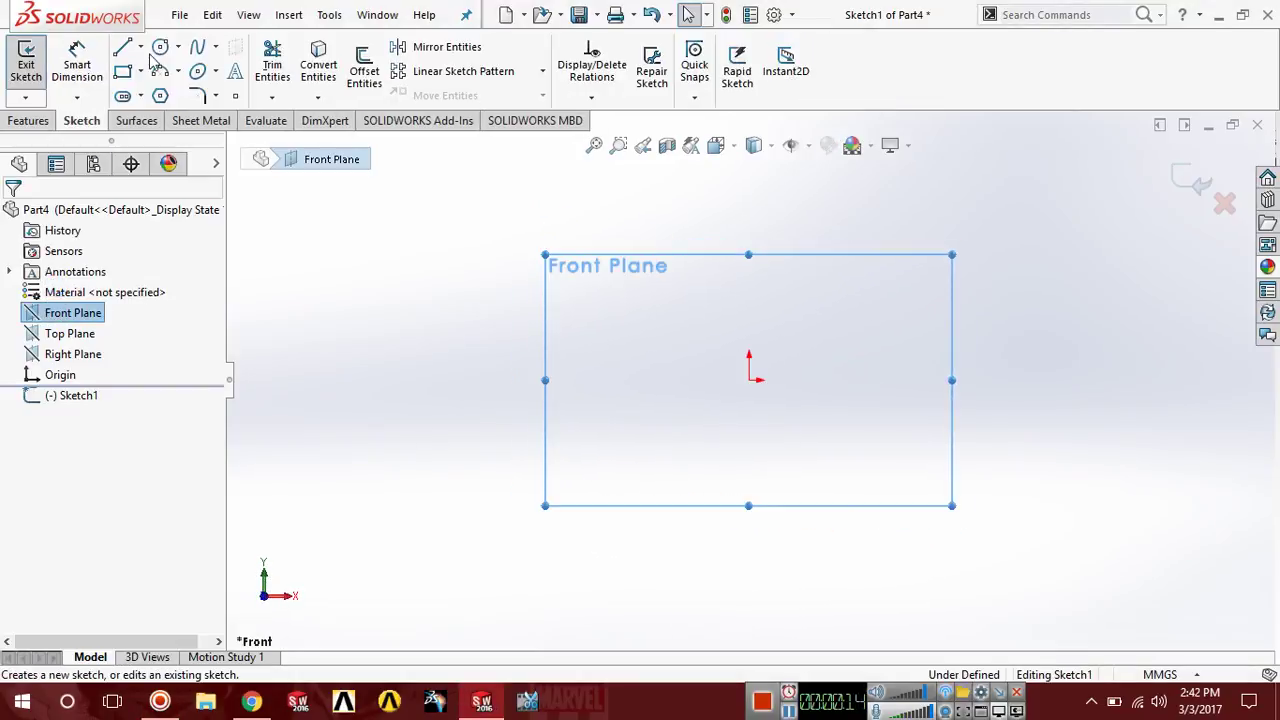
left_click(160, 47)
left_click(749, 380)
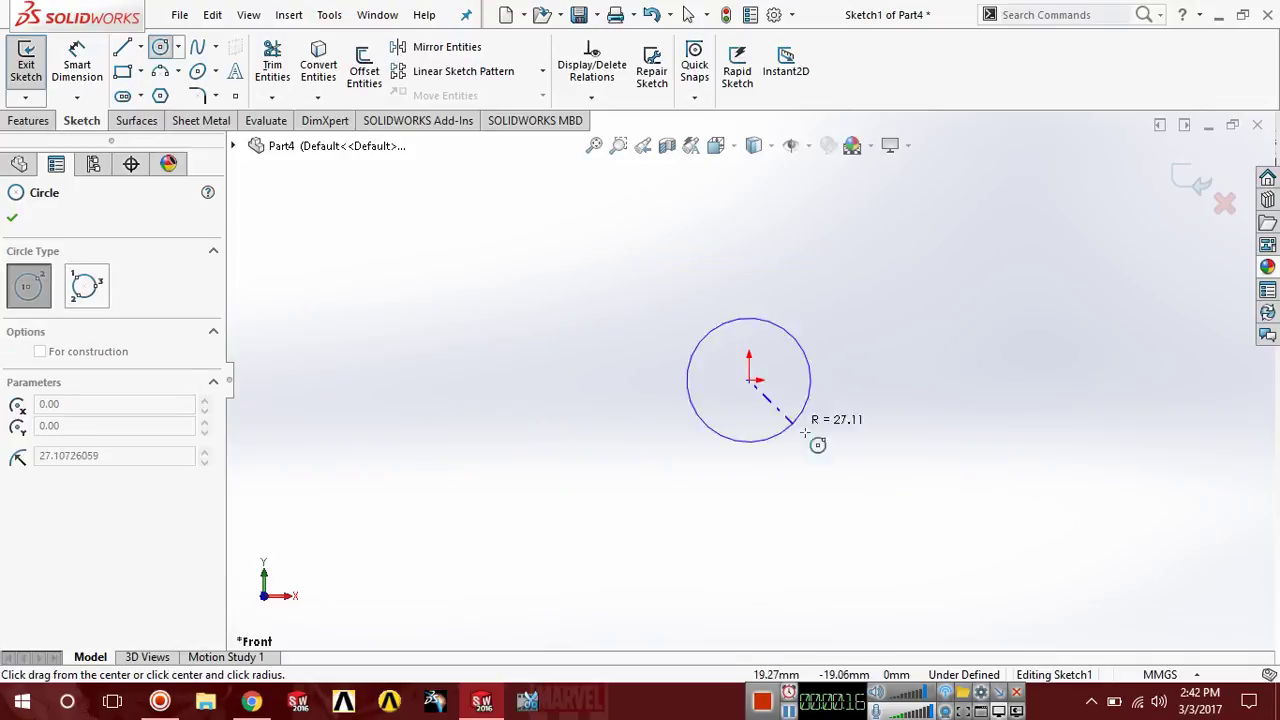
left_click(820, 475)
left_click(77, 65)
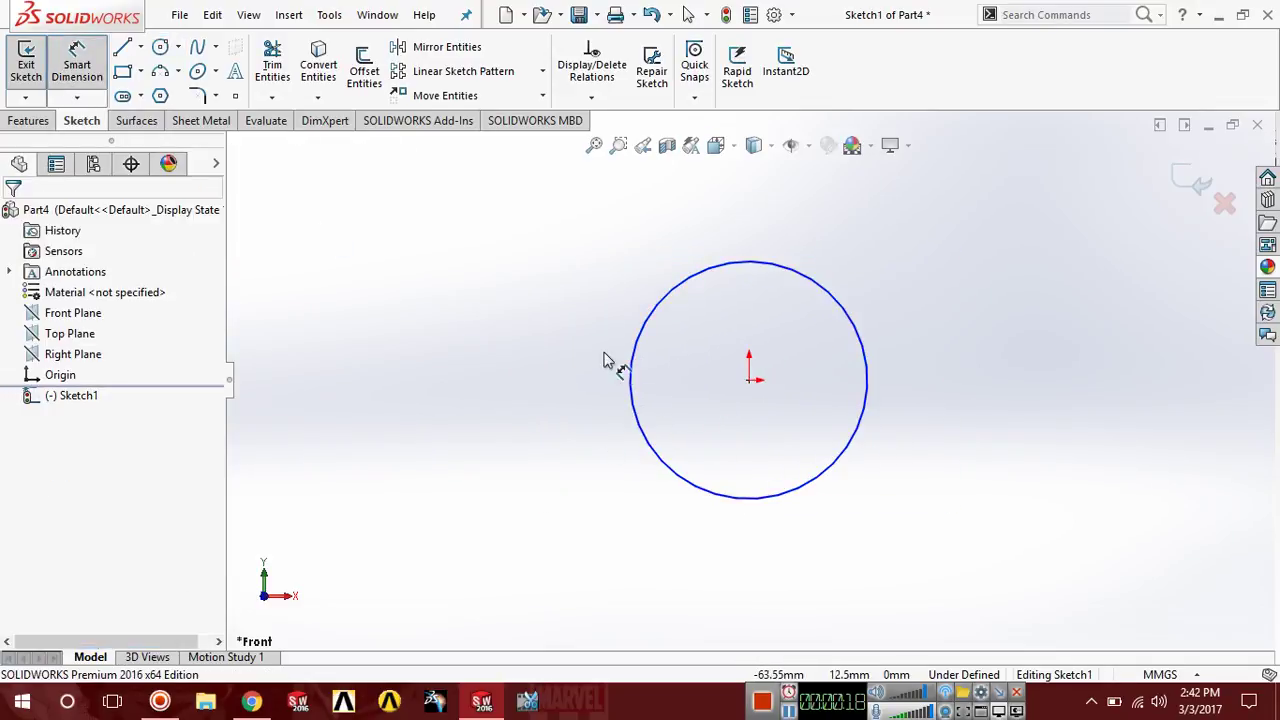
left_click(632, 360)
left_click(558, 358)
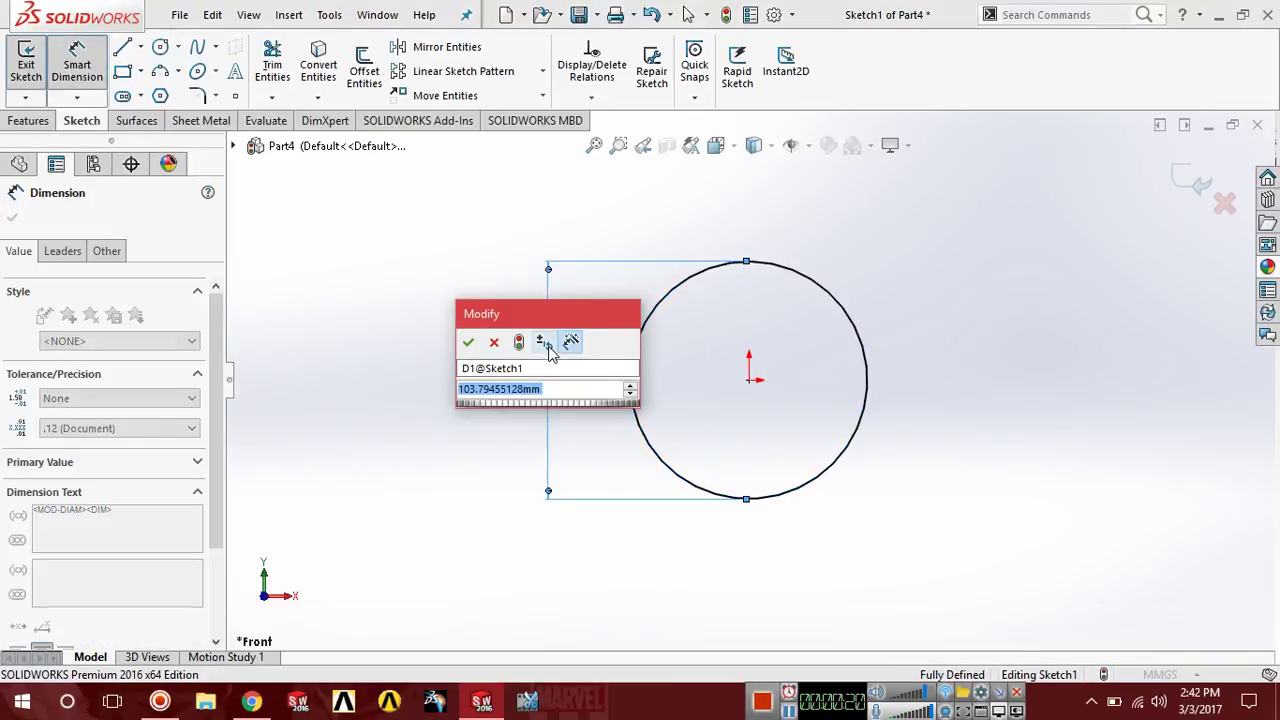
type("11")
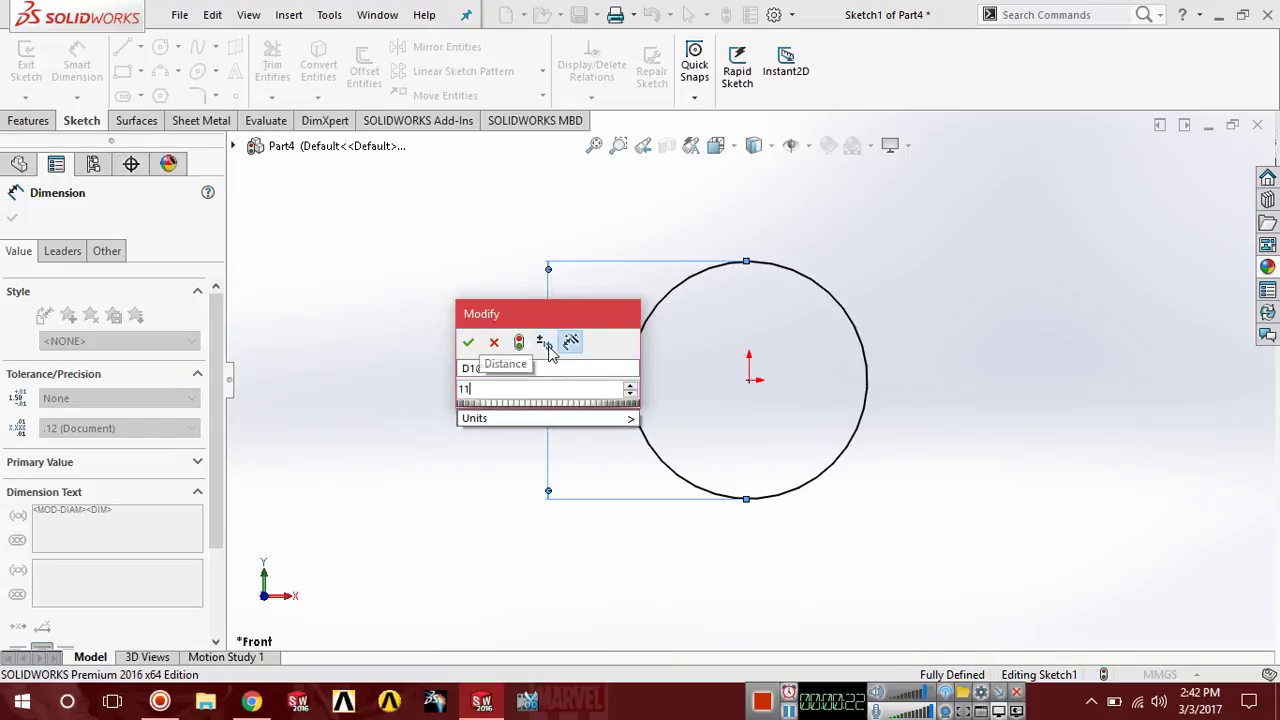
key("Return")
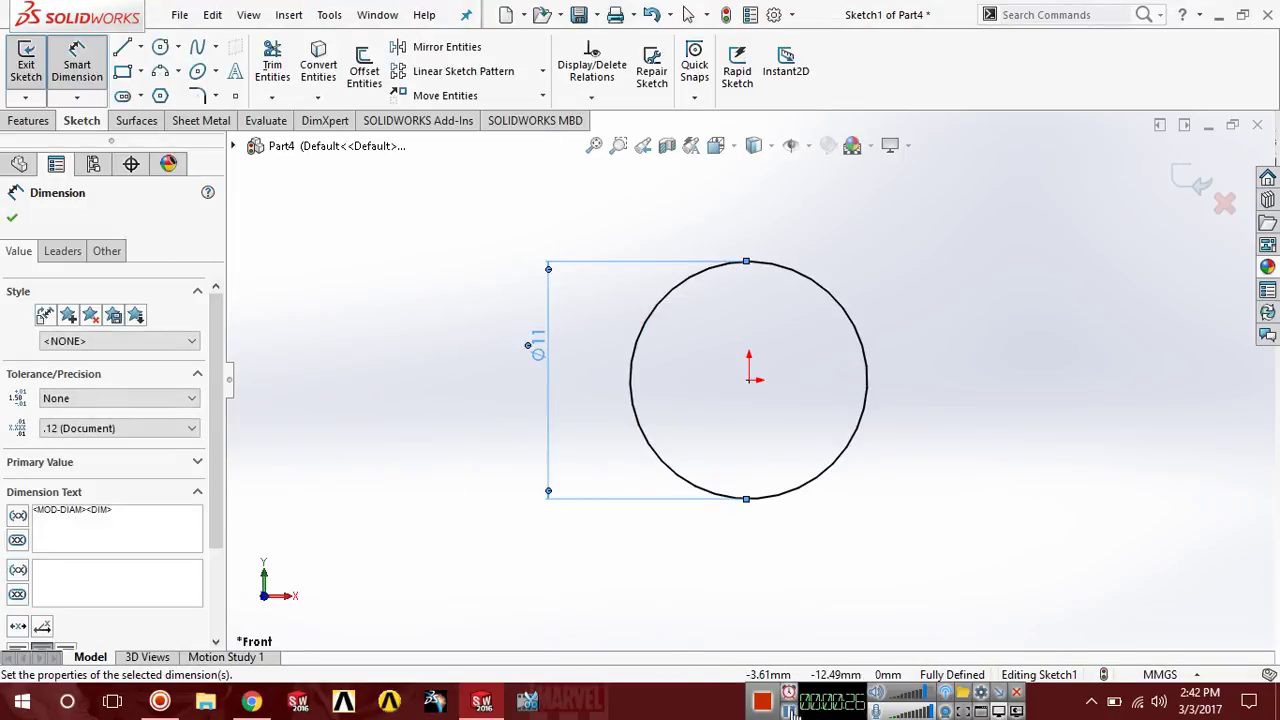
Add a concentric Ø8 circle around the origin.
left_click(160, 47)
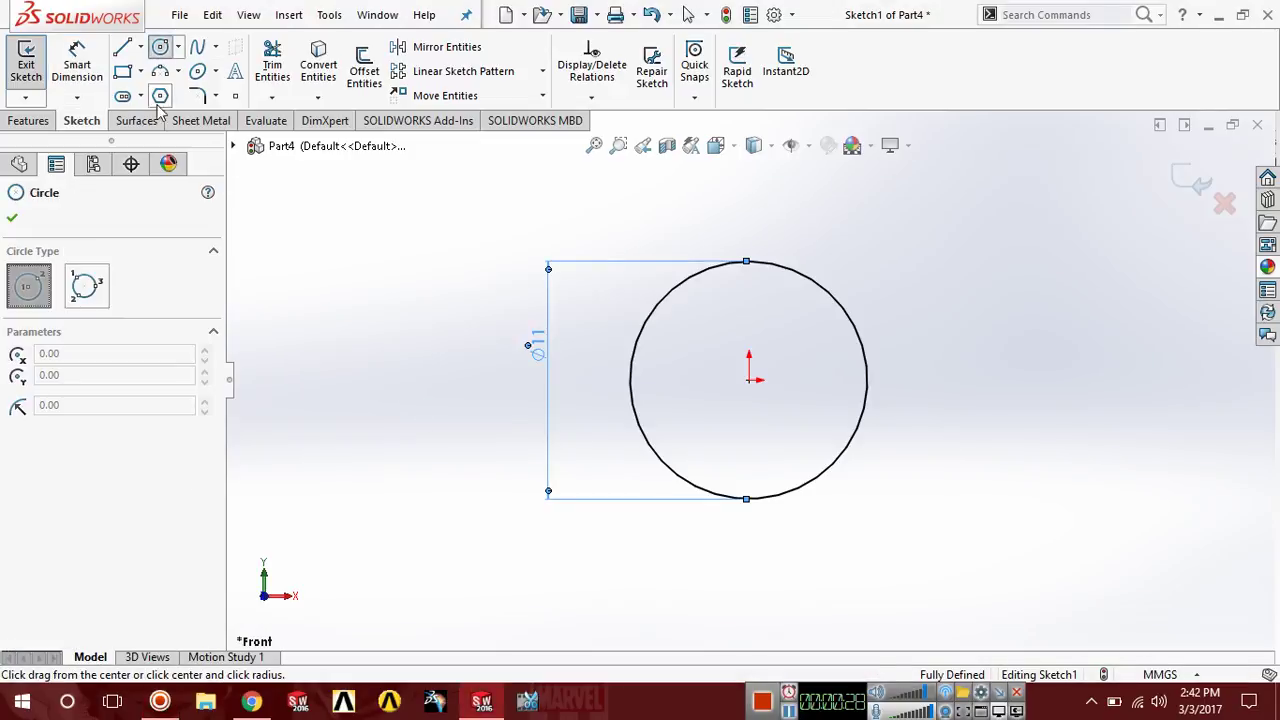
mouse_move(749, 380)
left_mouse_down()
mouse_move(808, 431)
mouse_move(800, 424)
left_mouse_up()
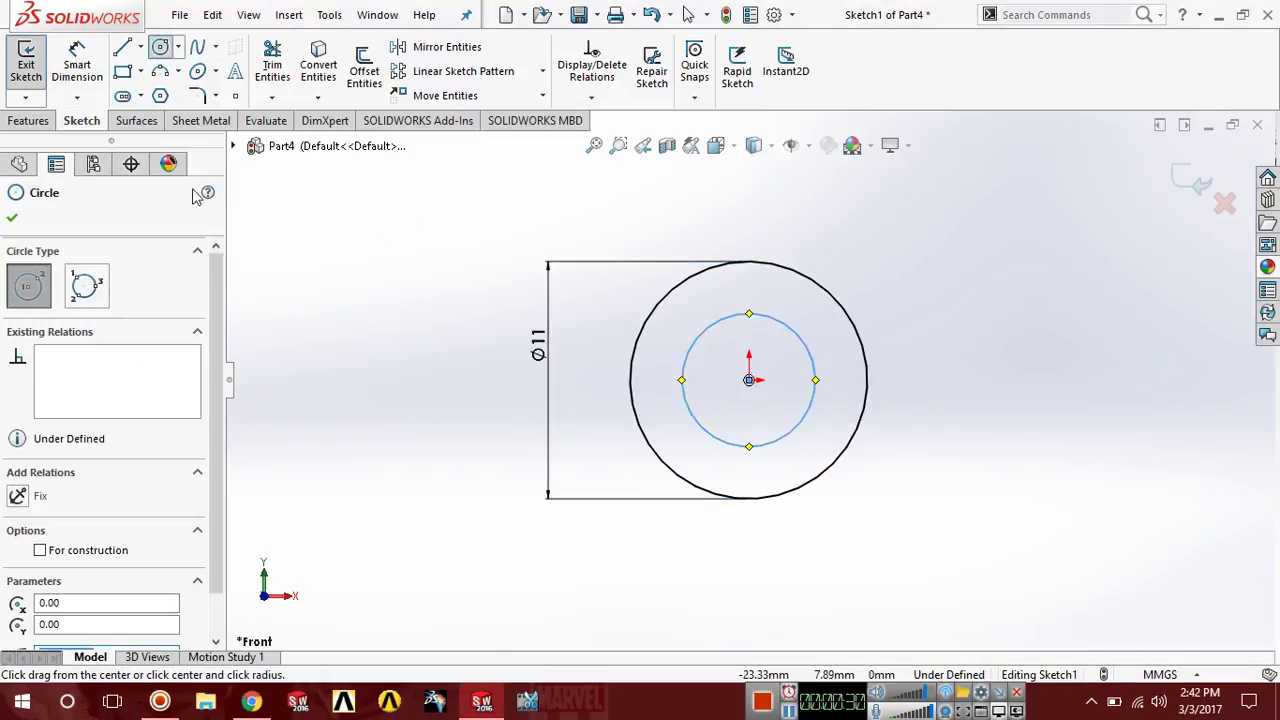
left_click(77, 65)
left_click(705, 333)
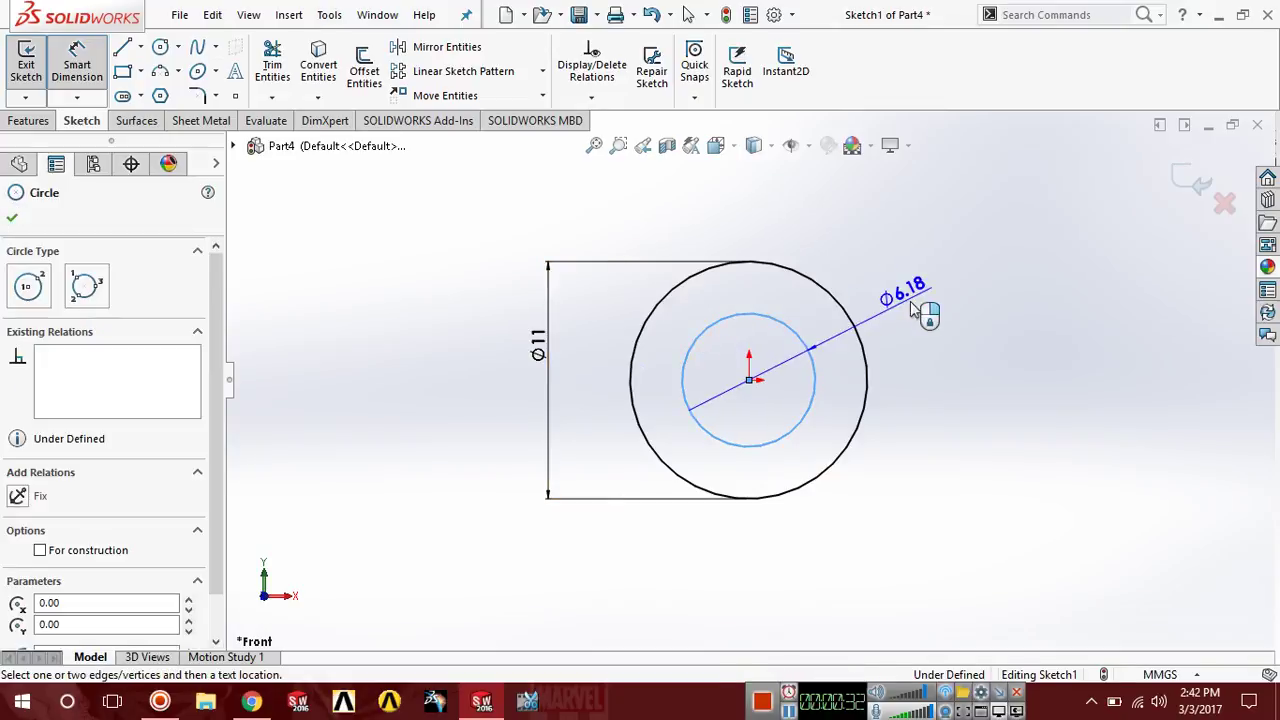
left_click(906, 272)
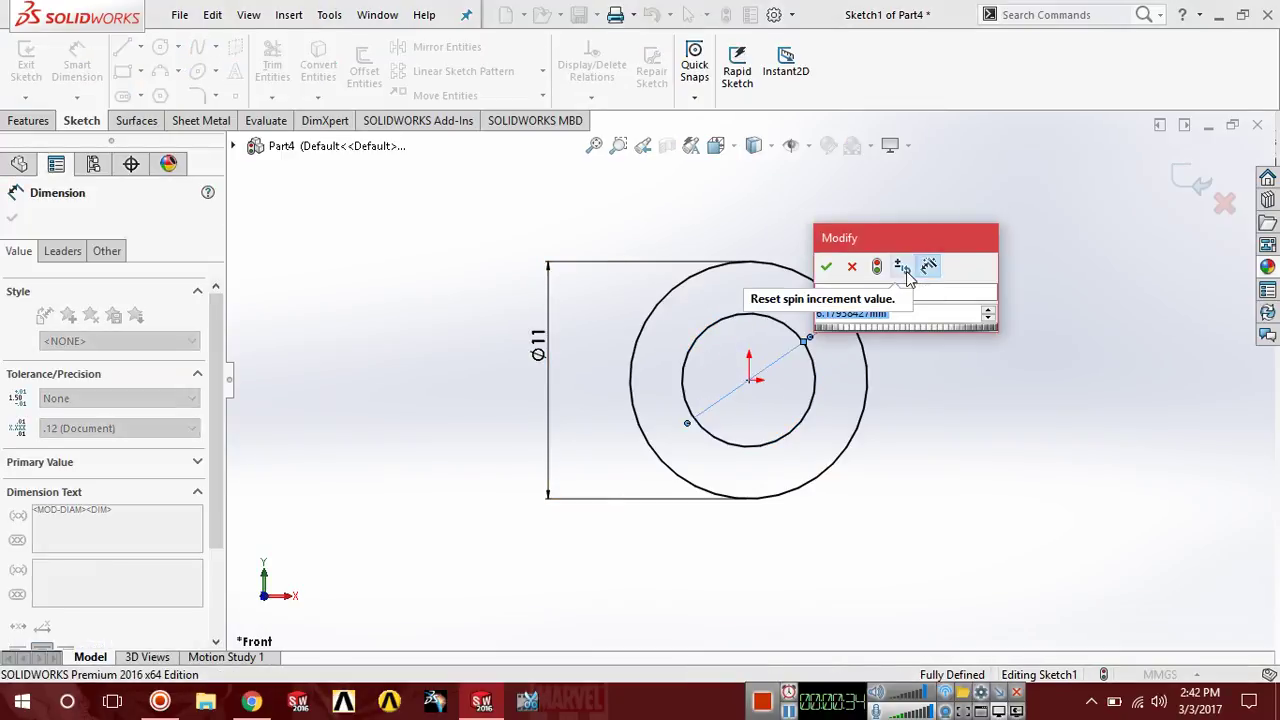
type("8")
key("Return")
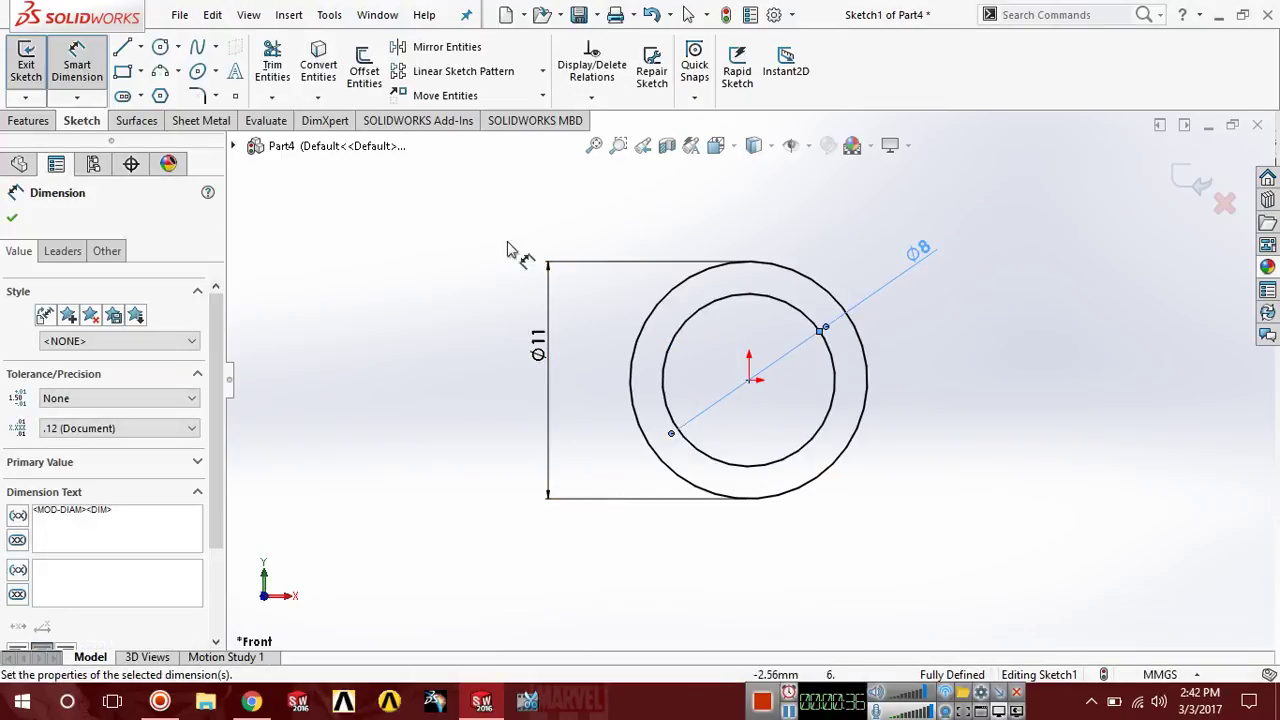
left_click(12, 218)
Extrude the ring 0.25 mm blind, starting from a 6.5/2 (3.25 mm) offset.
left_click(26, 121)
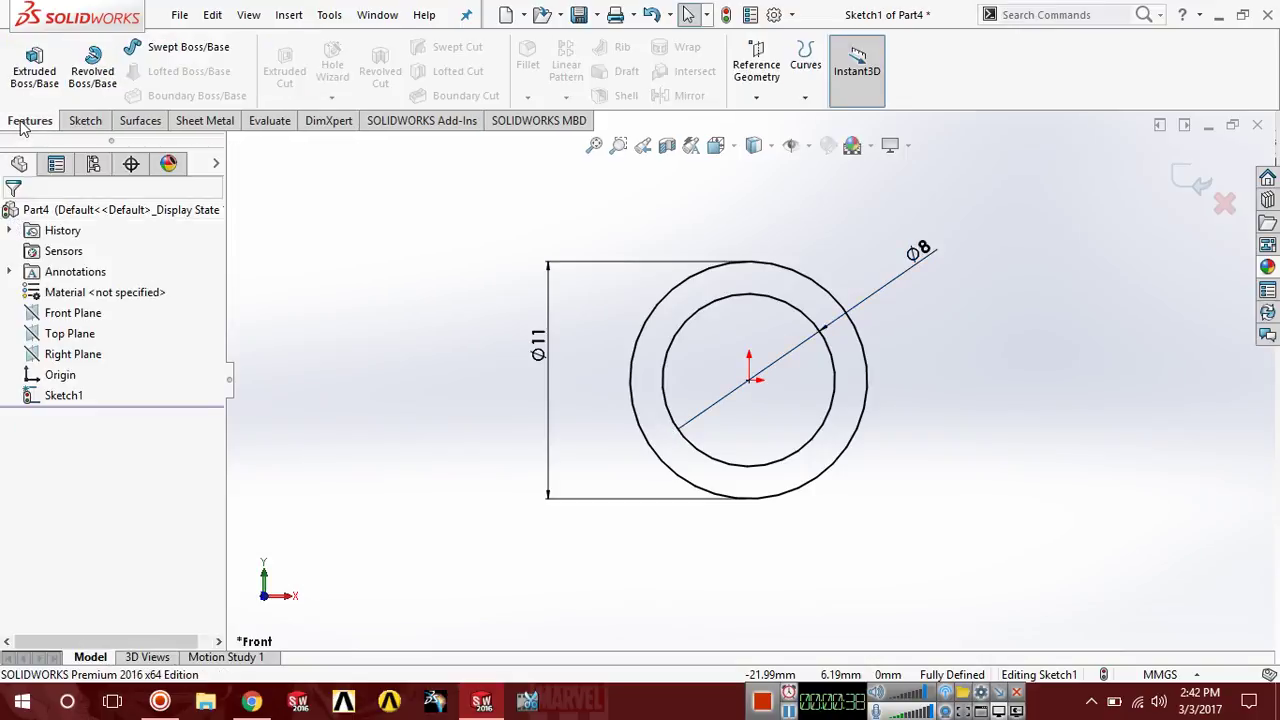
left_click(50, 84)
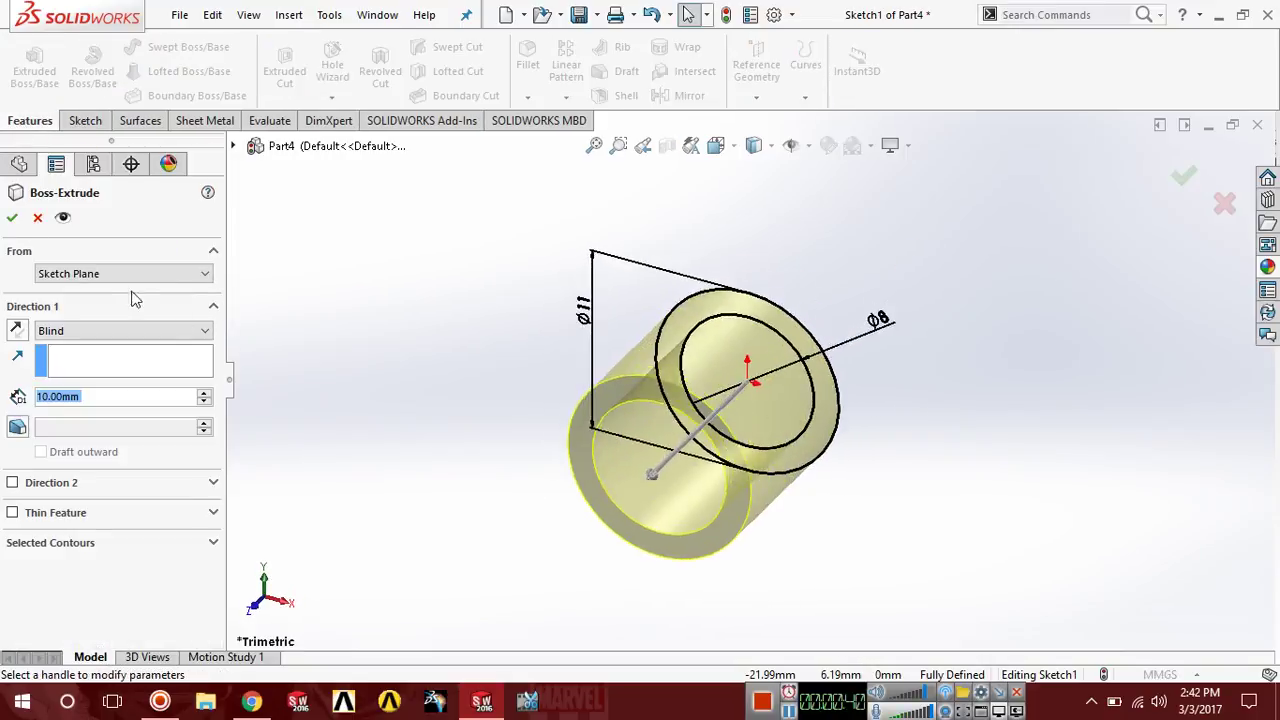
left_click(138, 276)
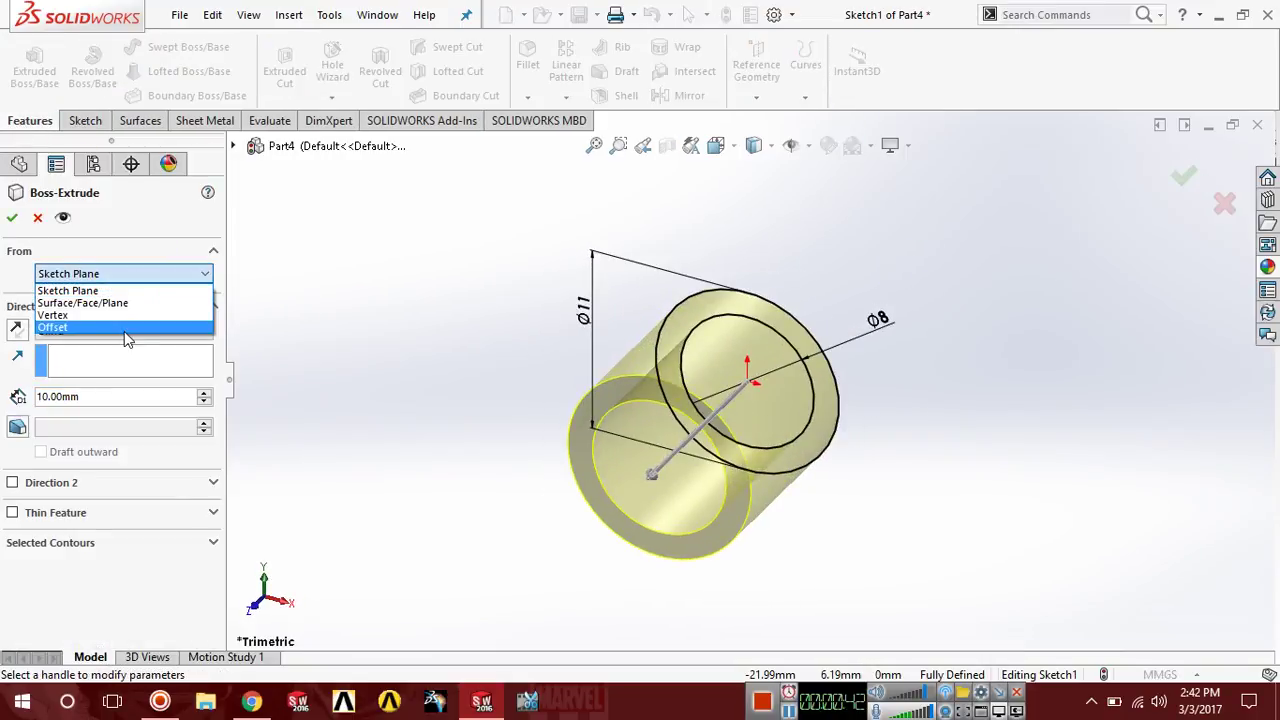
left_click(124, 331)
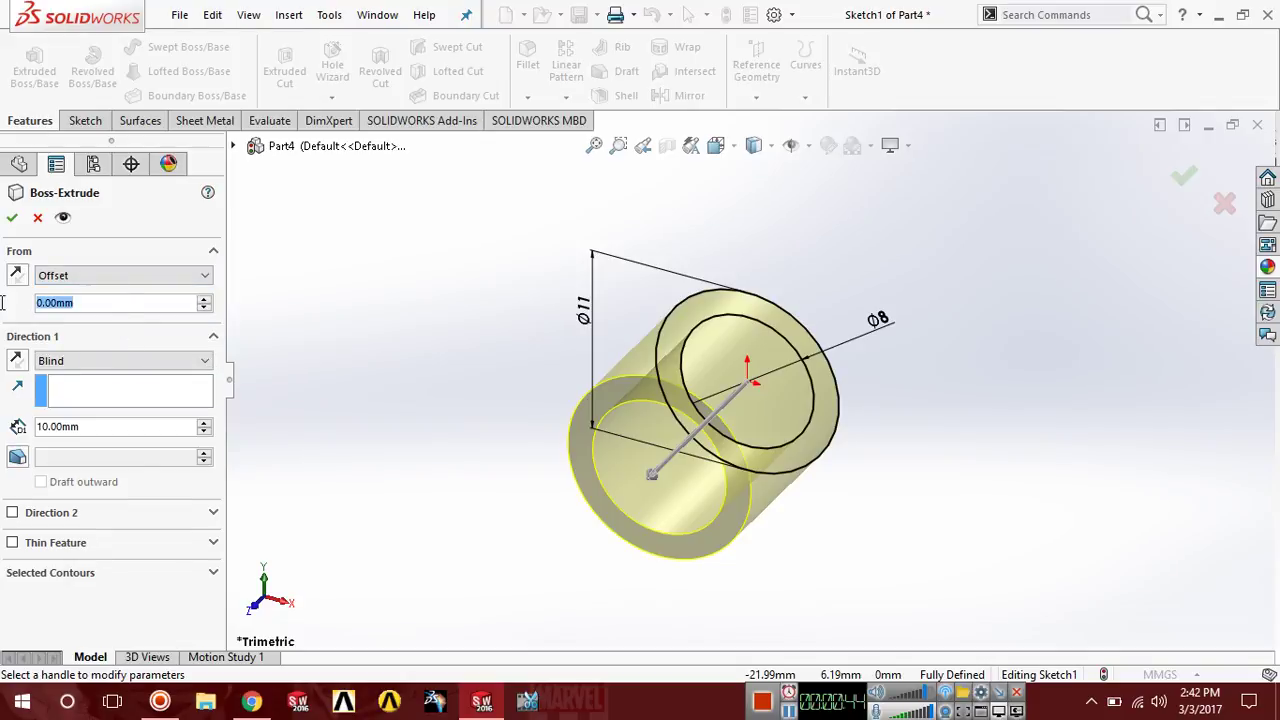
type("6.5/2")
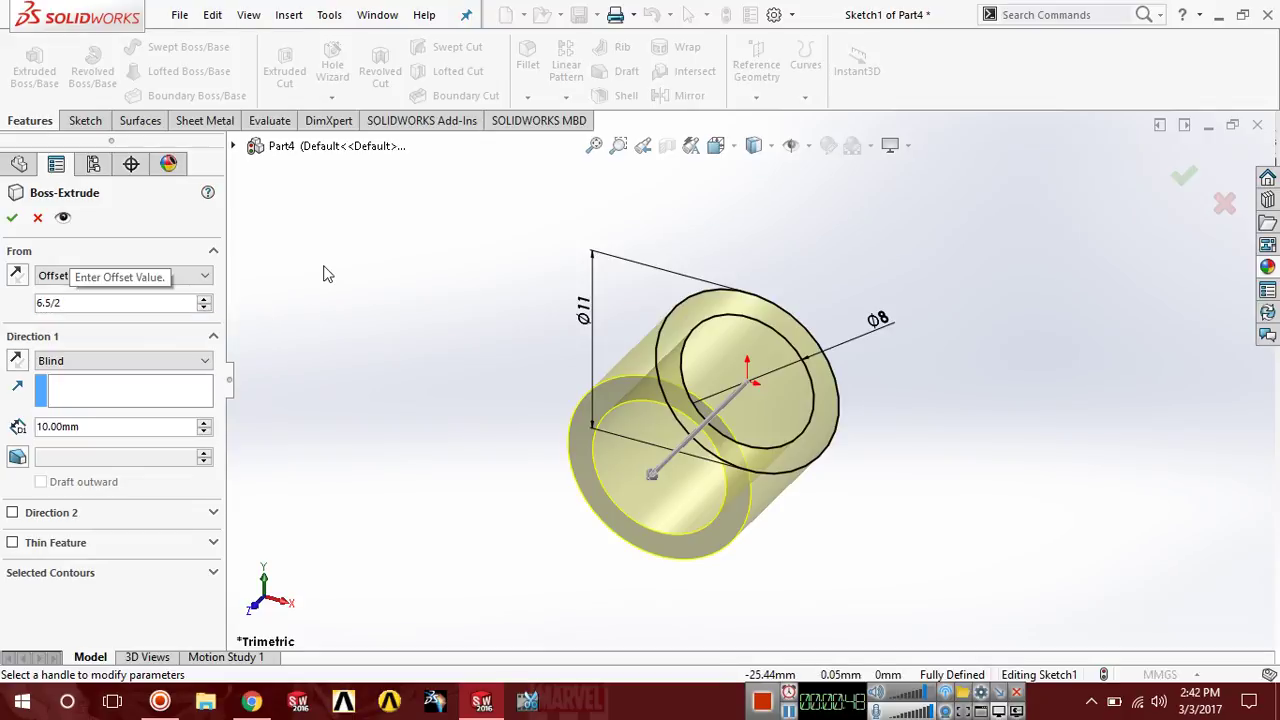
key("Return")
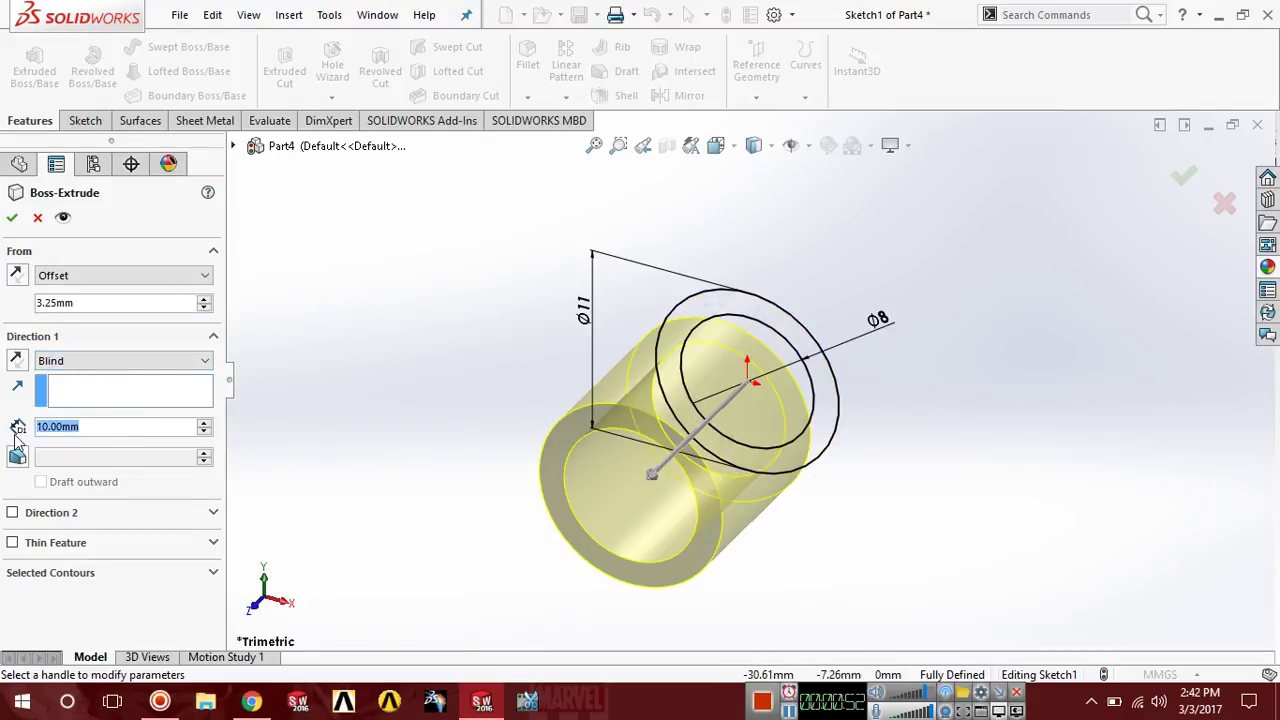
type(".2")
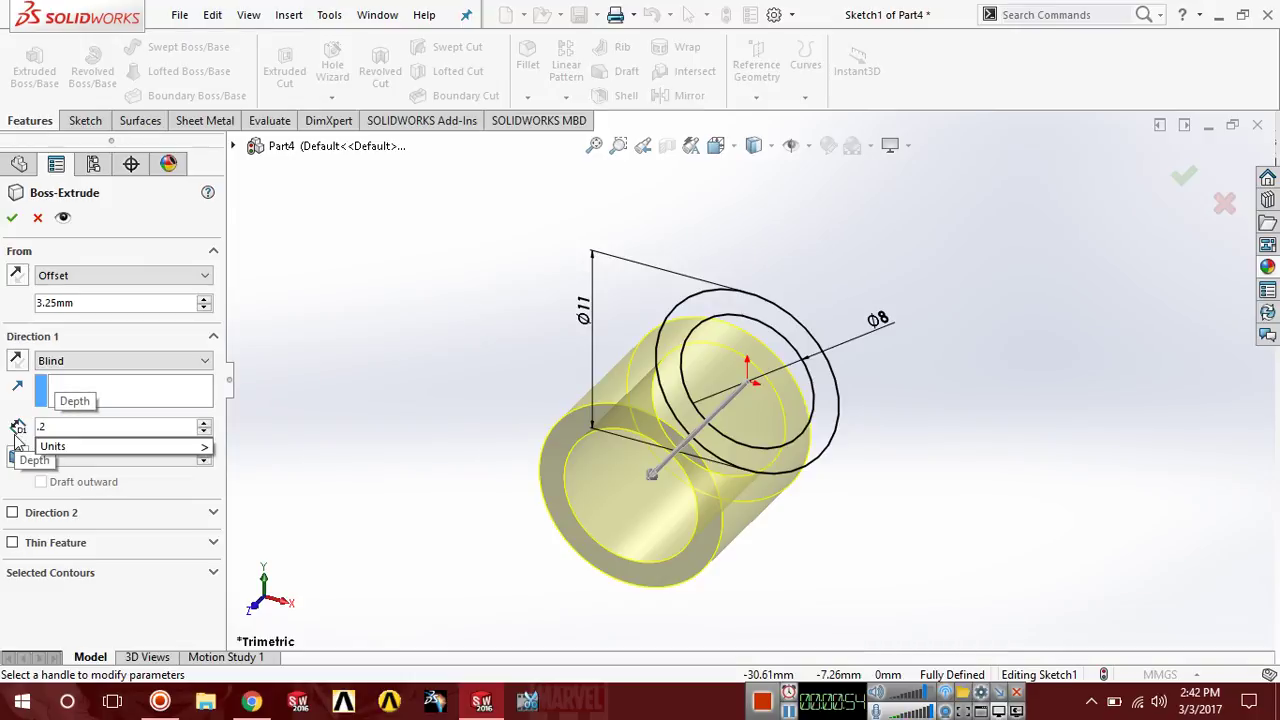
type("5")
key("Return")
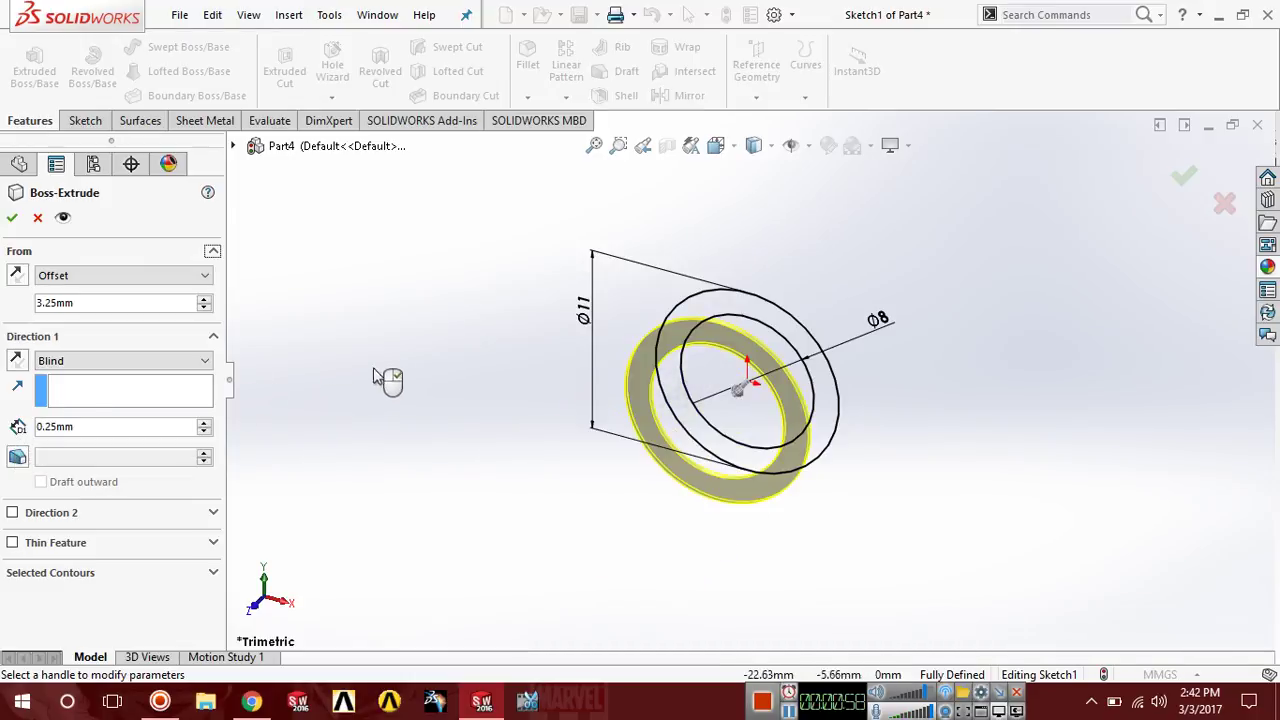
mouse_move(391, 374)
middle_mouse_down()
mouse_move(403, 346)
mouse_move(402, 387)
mouse_move(417, 377)
mouse_move(451, 329)
mouse_move(431, 320)
mouse_move(389, 351)
mouse_move(360, 340)
middle_mouse_up()
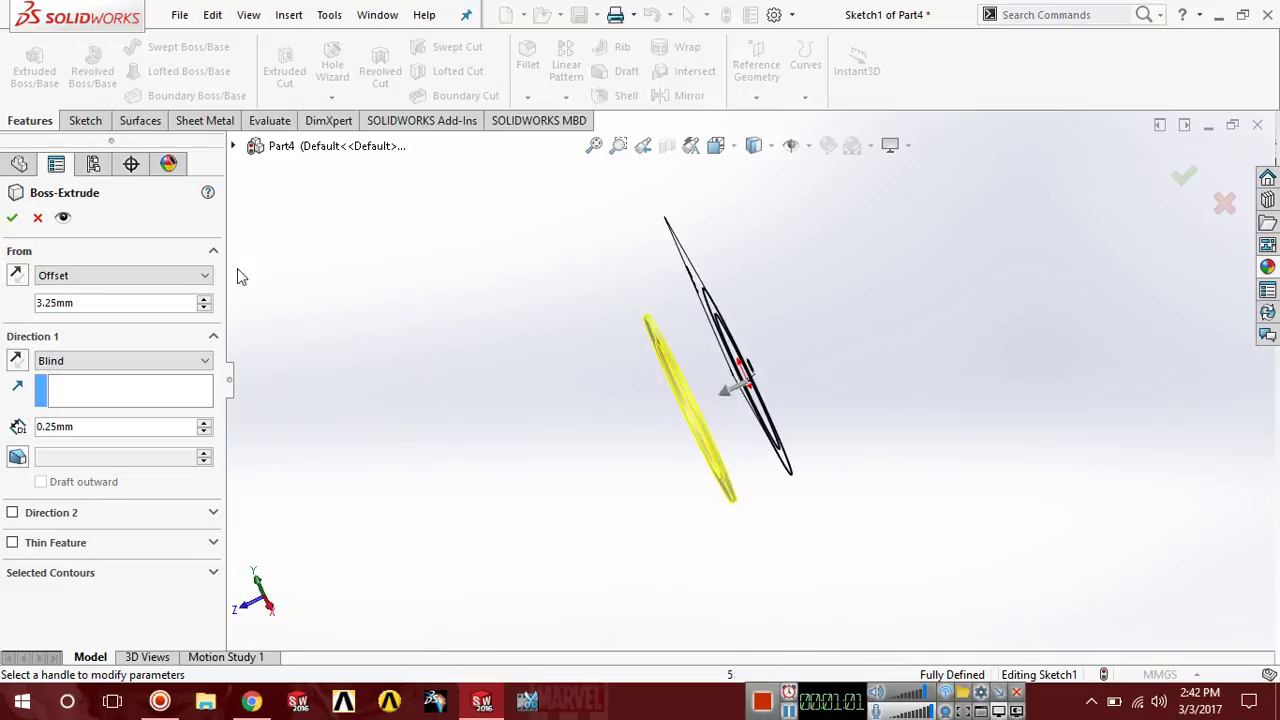
left_click(13, 219)
middle_click_drag(431, 363, 600, 366)
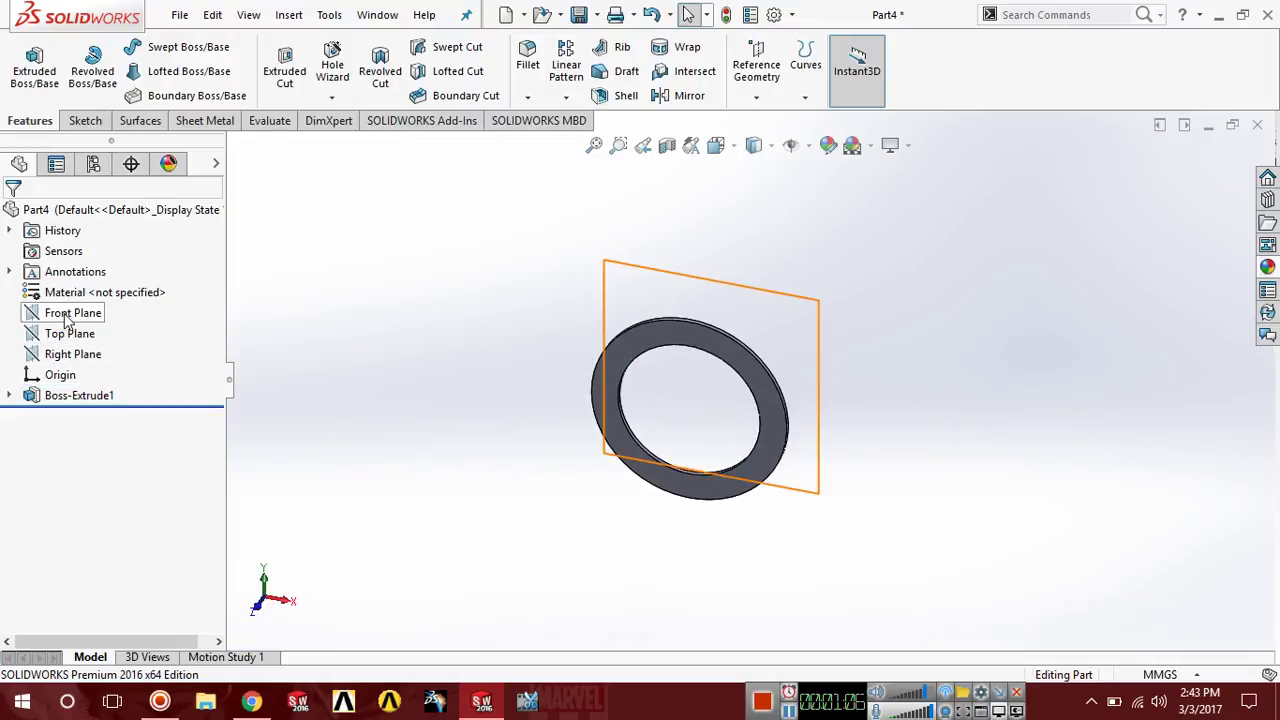
Convert the ring's outer edge into a circle in a new Front Plane sketch.
right_click(67, 316)
left_click(123, 303)
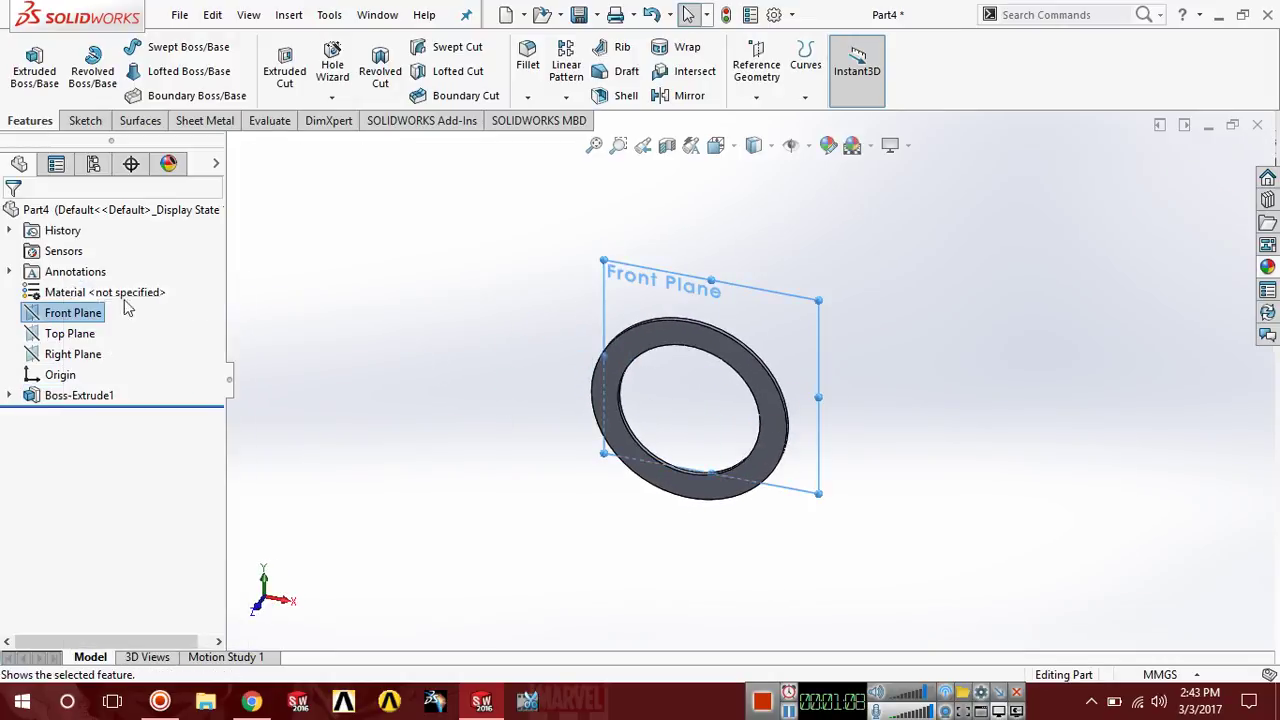
left_click(491, 363)
middle_click_drag(491, 363, 480, 318)
left_click(735, 314)
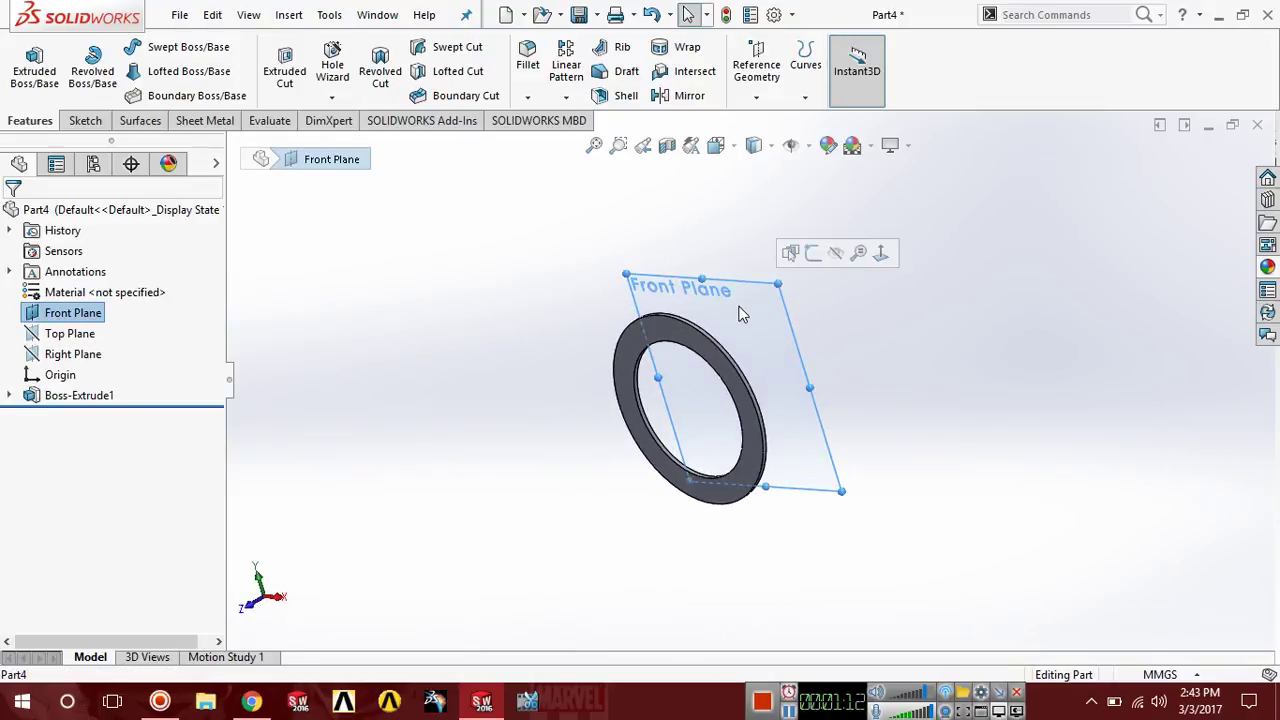
left_click(813, 254)
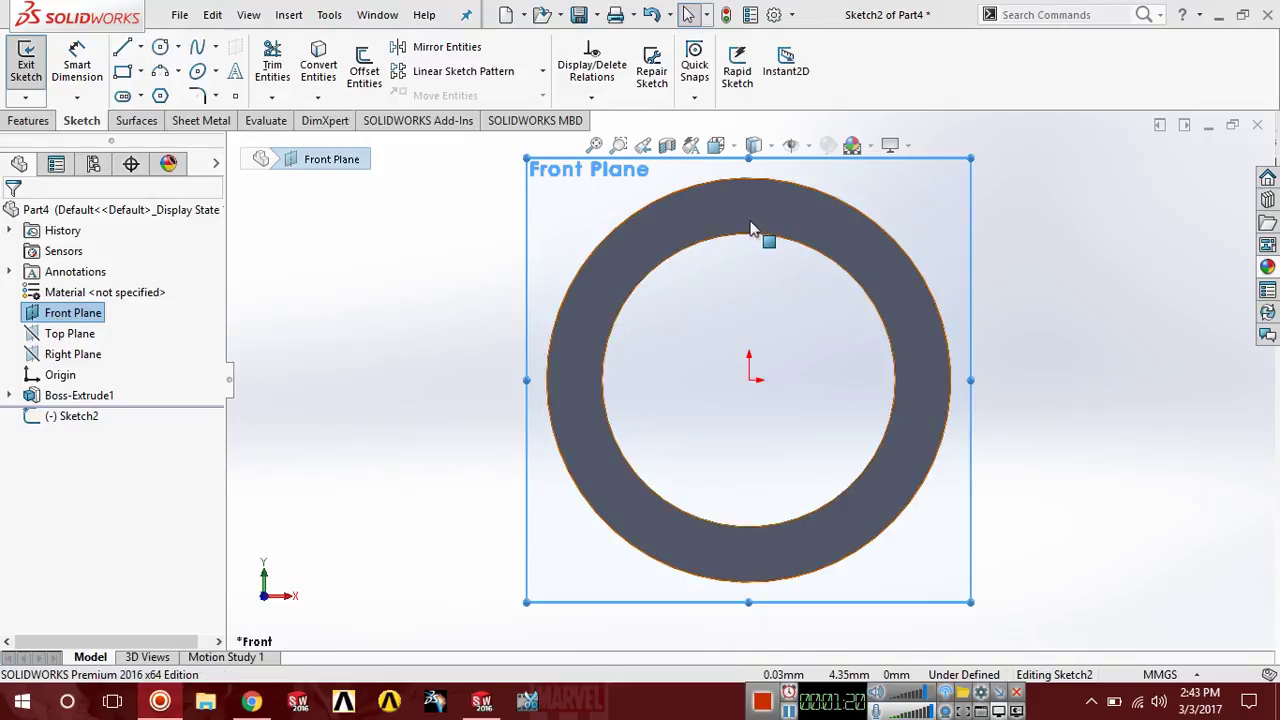
left_click(658, 218)
left_click(322, 66)
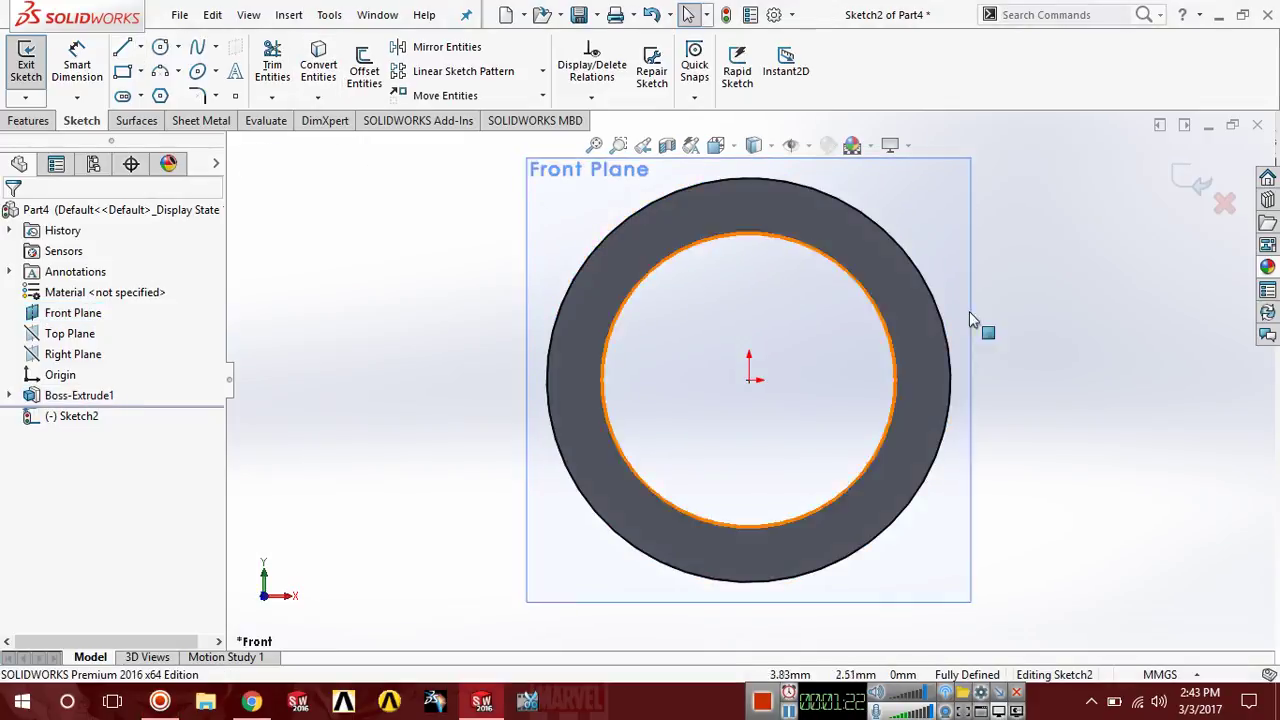
mouse_move(943, 318)
middle_mouse_down()
mouse_move(971, 357)
mouse_move(966, 400)
mouse_move(991, 371)
mouse_move(934, 378)
middle_mouse_up()
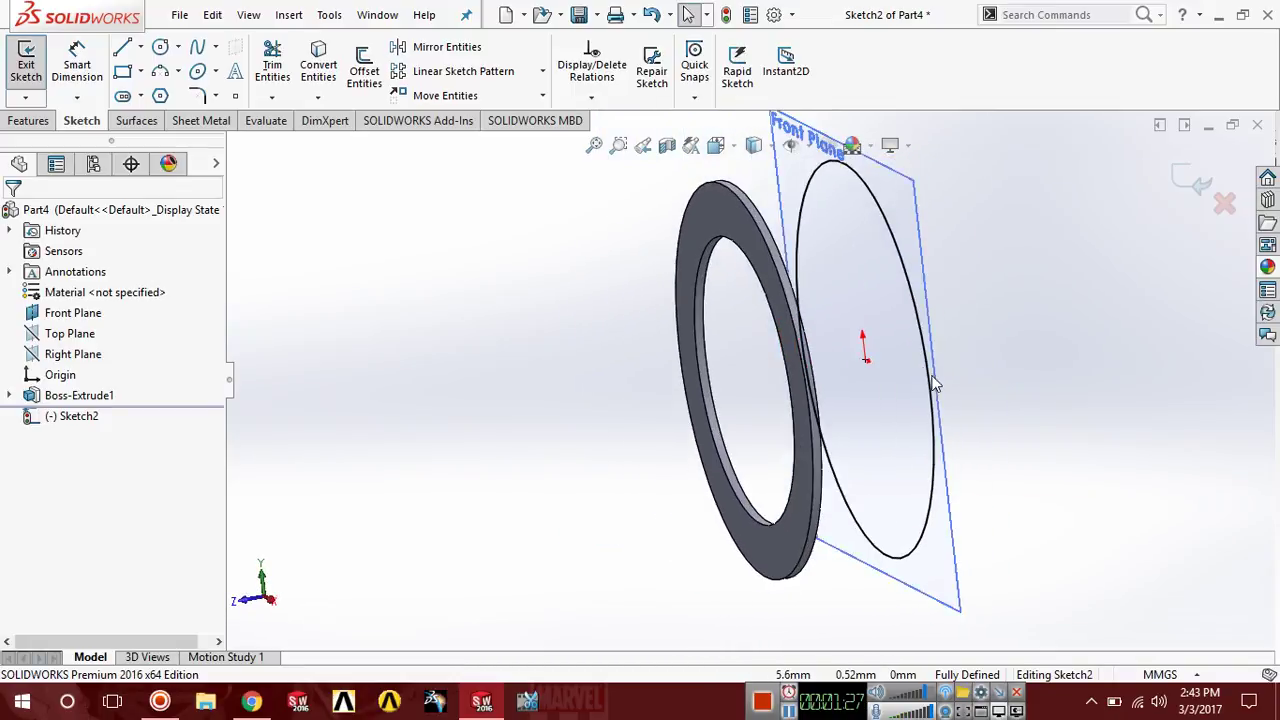
left_click(1190, 195)
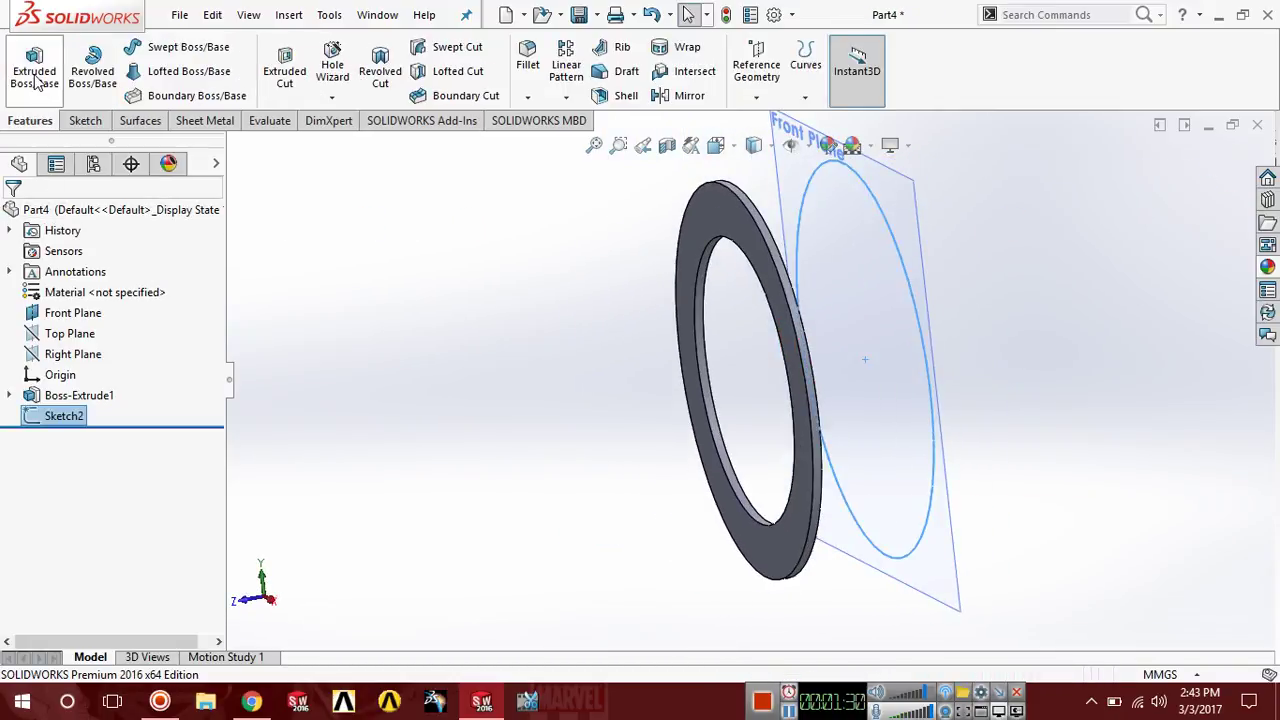
Extrude the copied circle into a 0.5 mm disc, offset 3.25 mm opposite the ring.
left_click(35, 82)
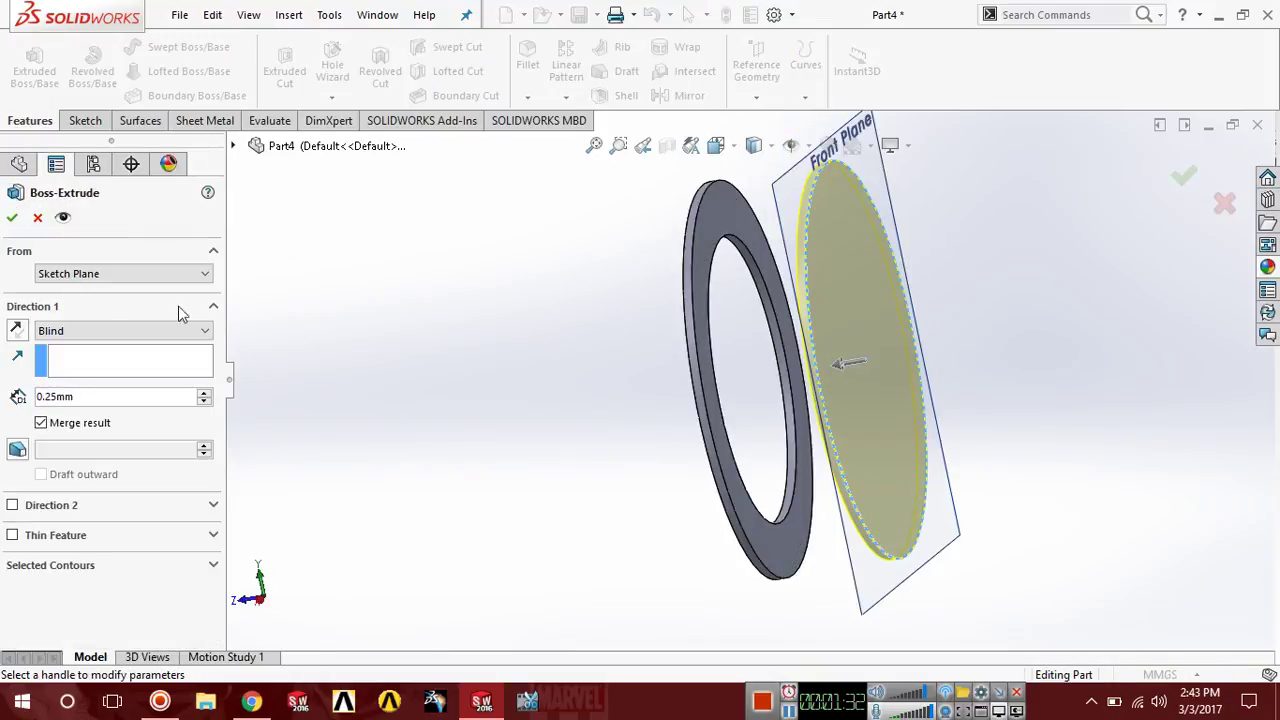
left_click(150, 273)
left_click(55, 327)
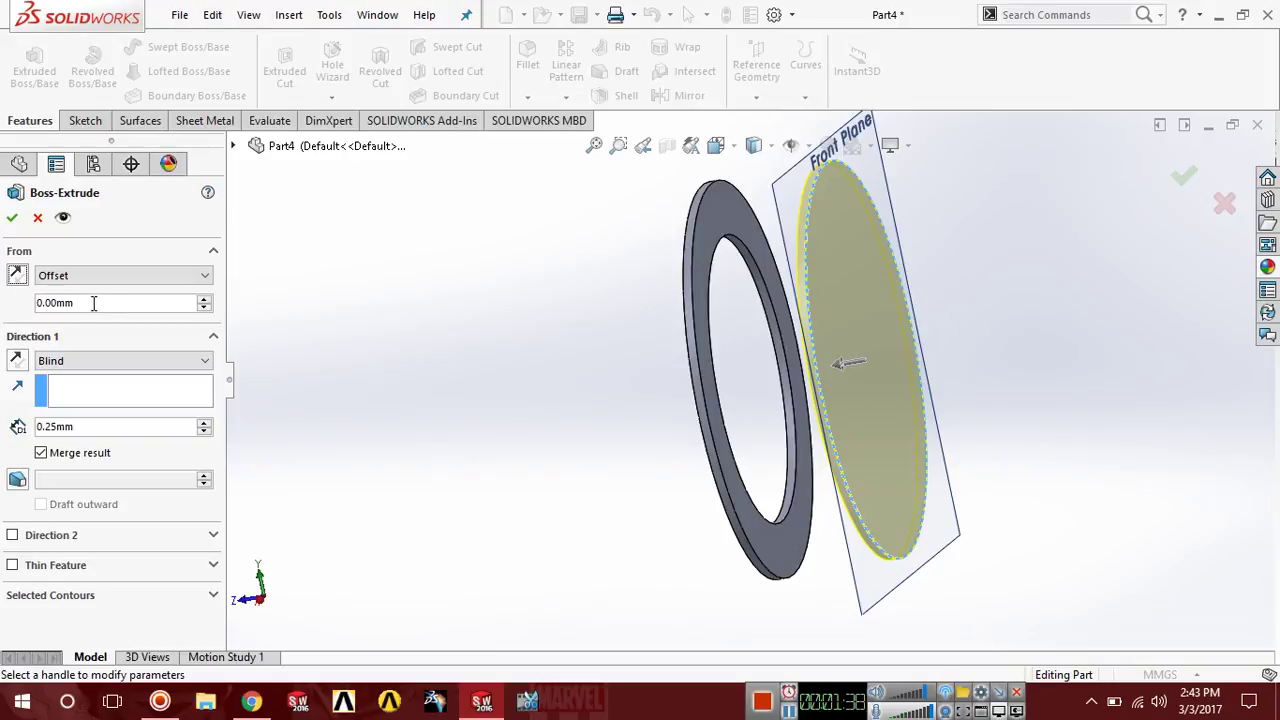
type("65")
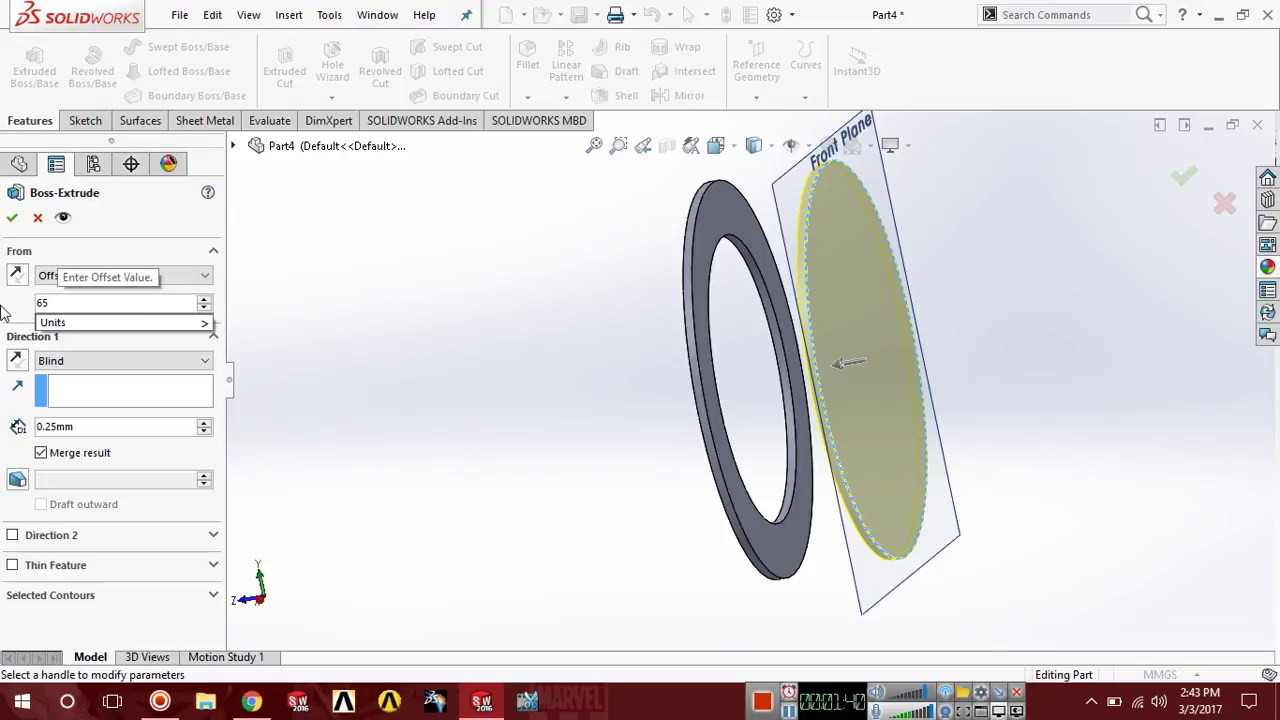
key("BackSpace")
type(".5/2")
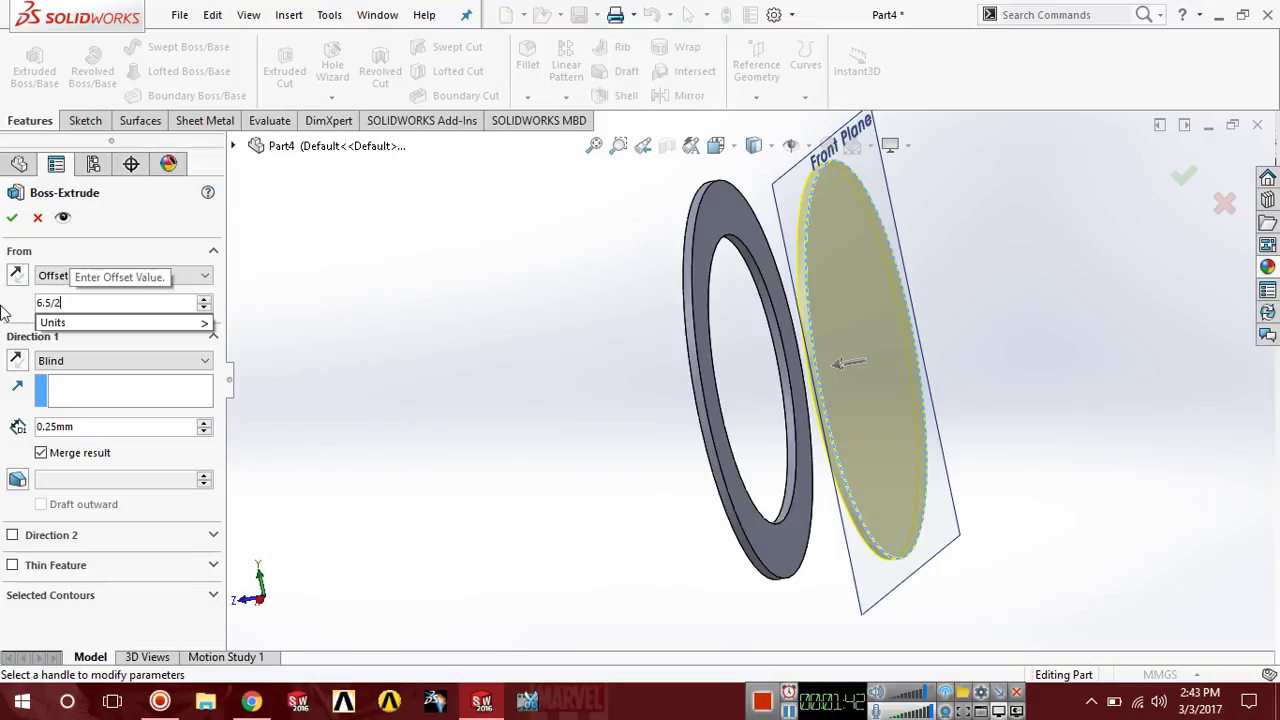
key("Return")
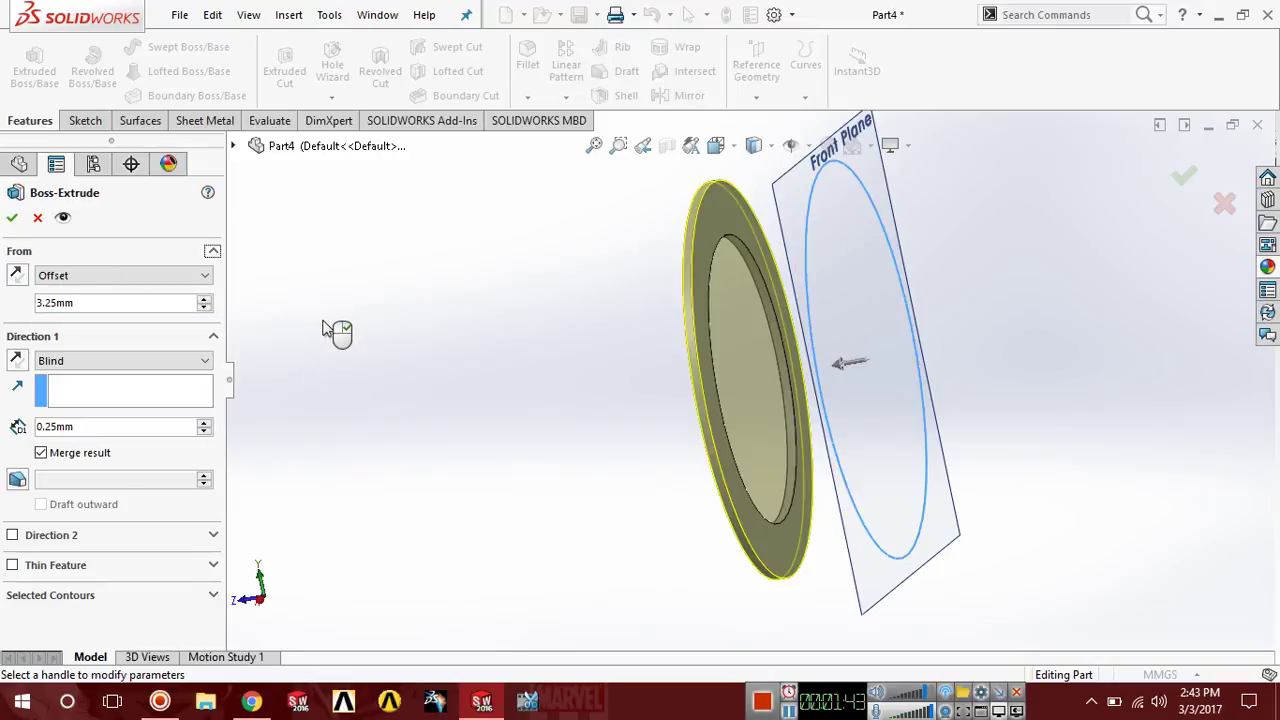
left_click(16, 277)
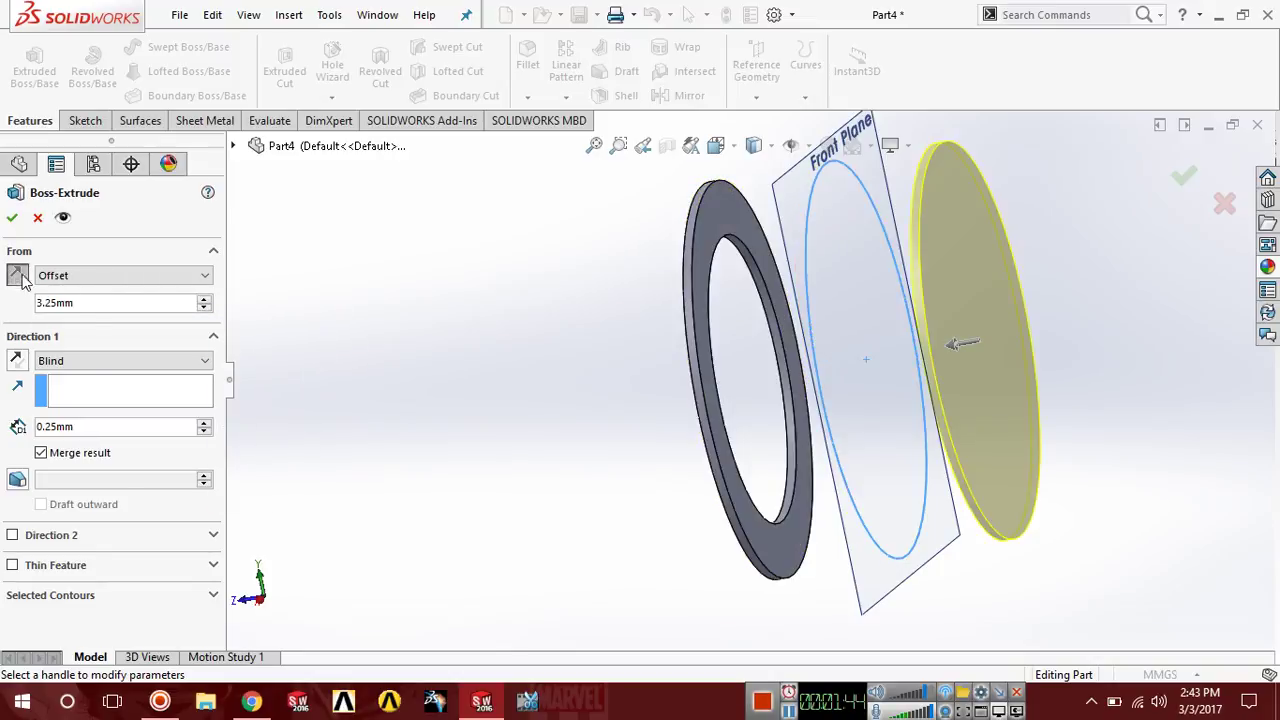
left_click(16, 362)
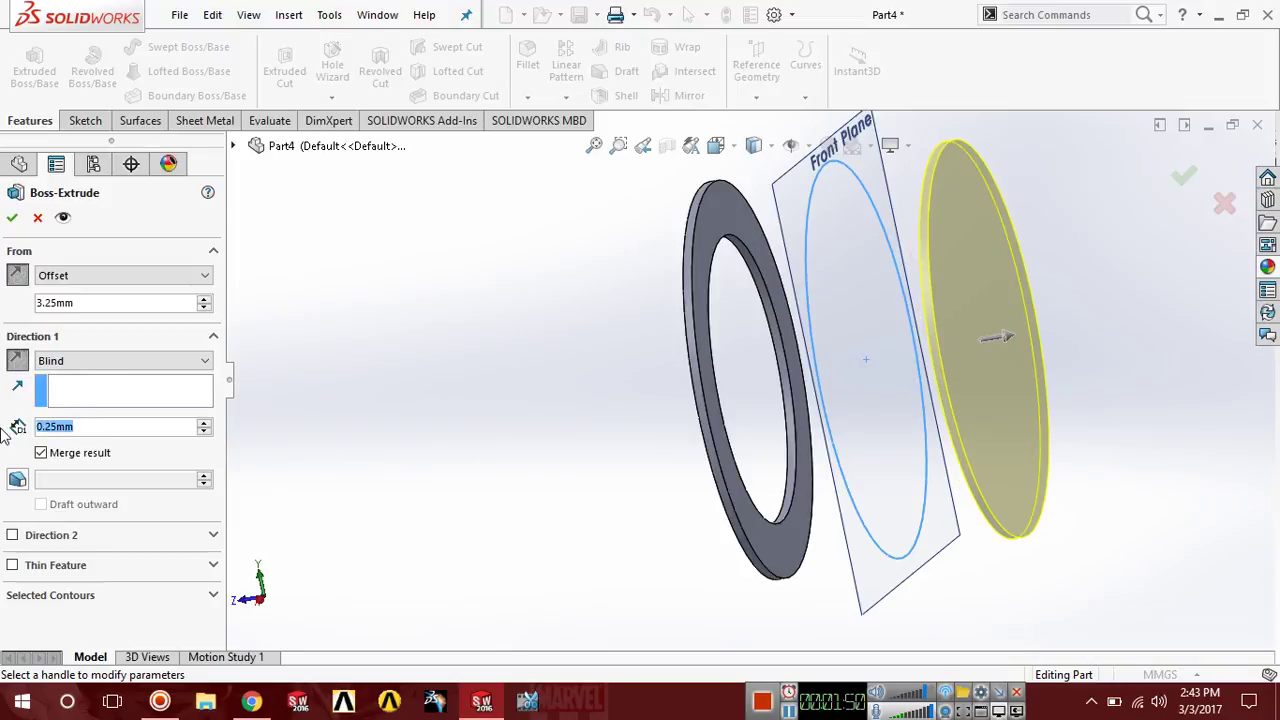
type(".5")
key("Return")
left_click(11, 220)
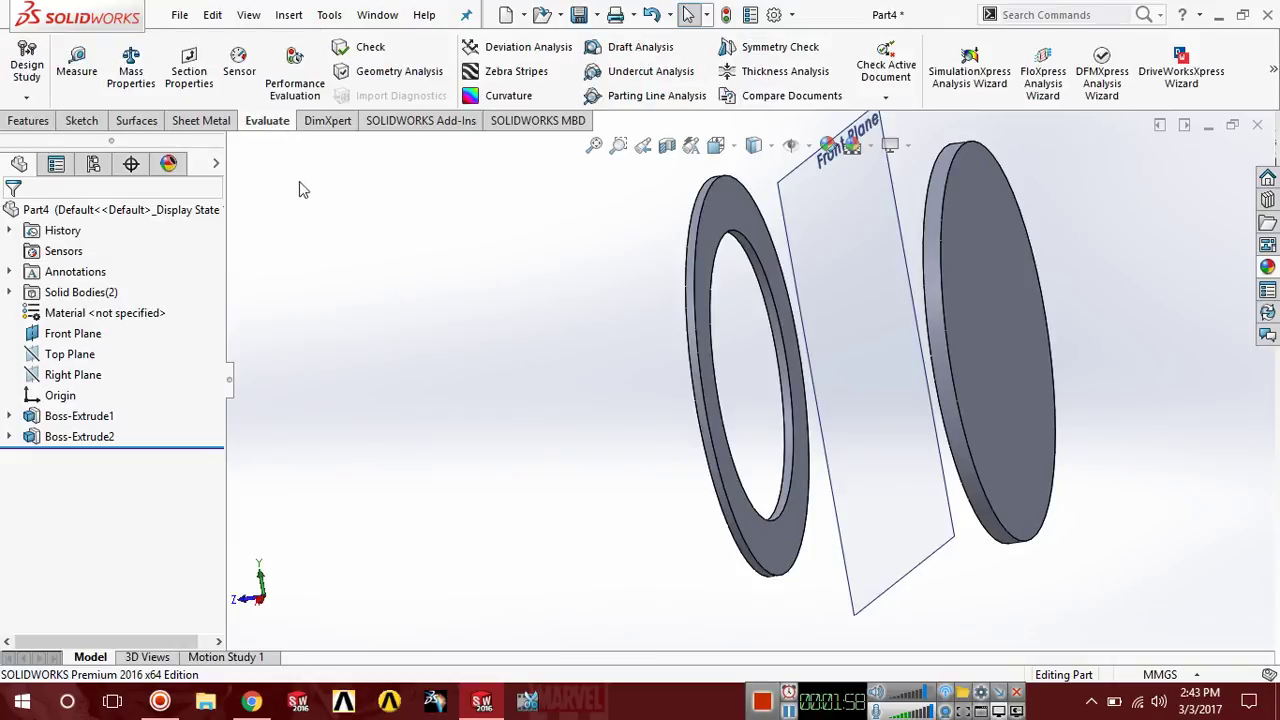
left_click(88, 76)
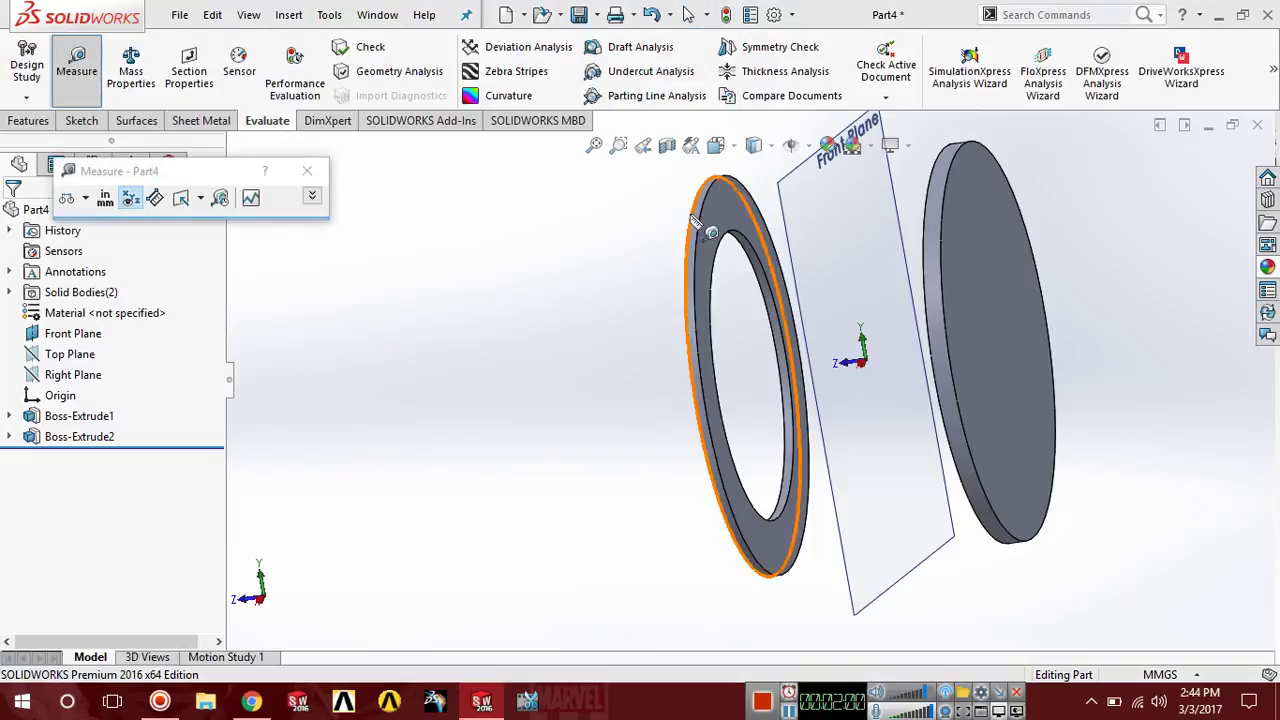
Measure between the ring and disc faces to confirm a 6.50 mm centre distance.
left_click(711, 213)
middle_click_drag(366, 296, 437, 274)
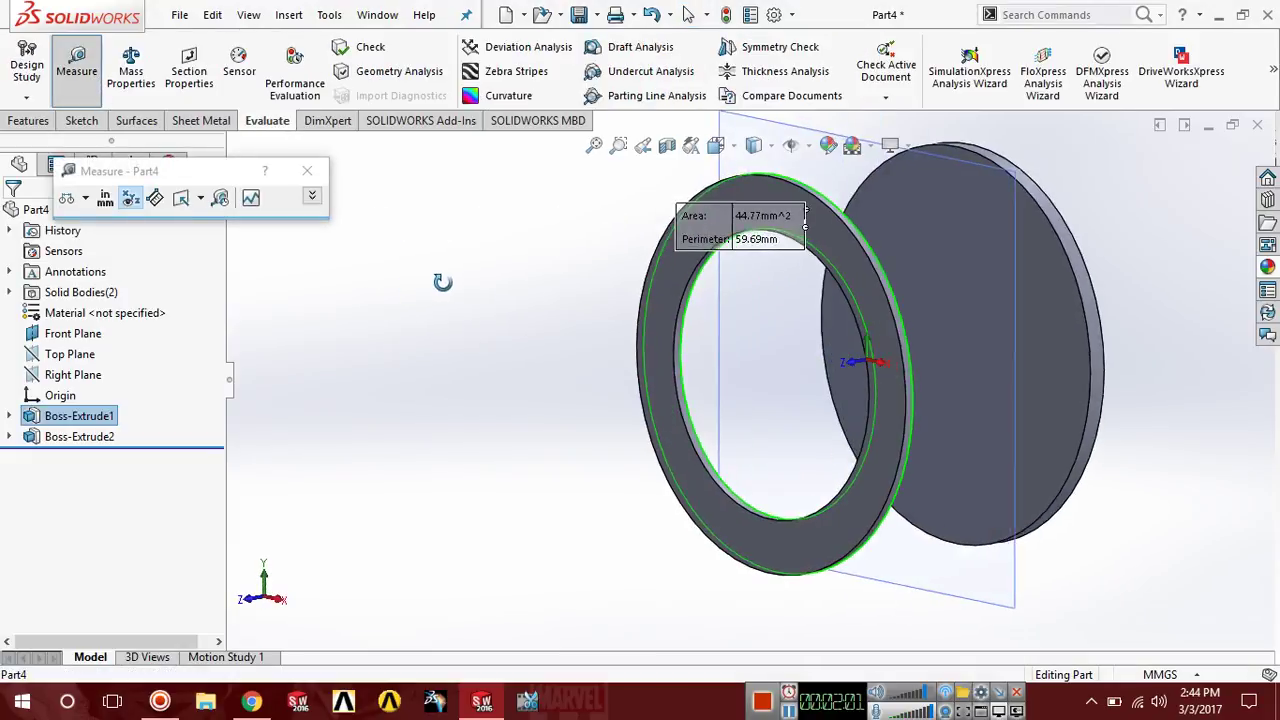
left_click(990, 278)
middle_click_drag(1183, 413, 854, 462)
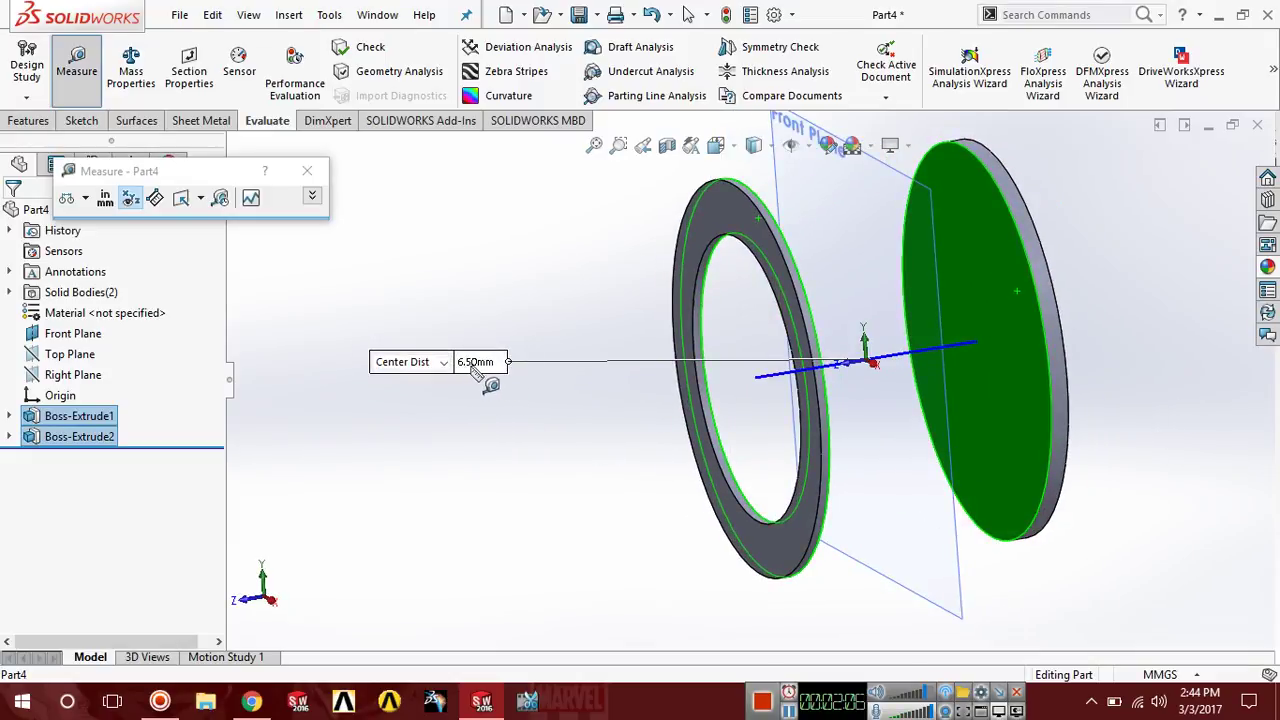
left_click(307, 171)
key("Left")
key("Left")
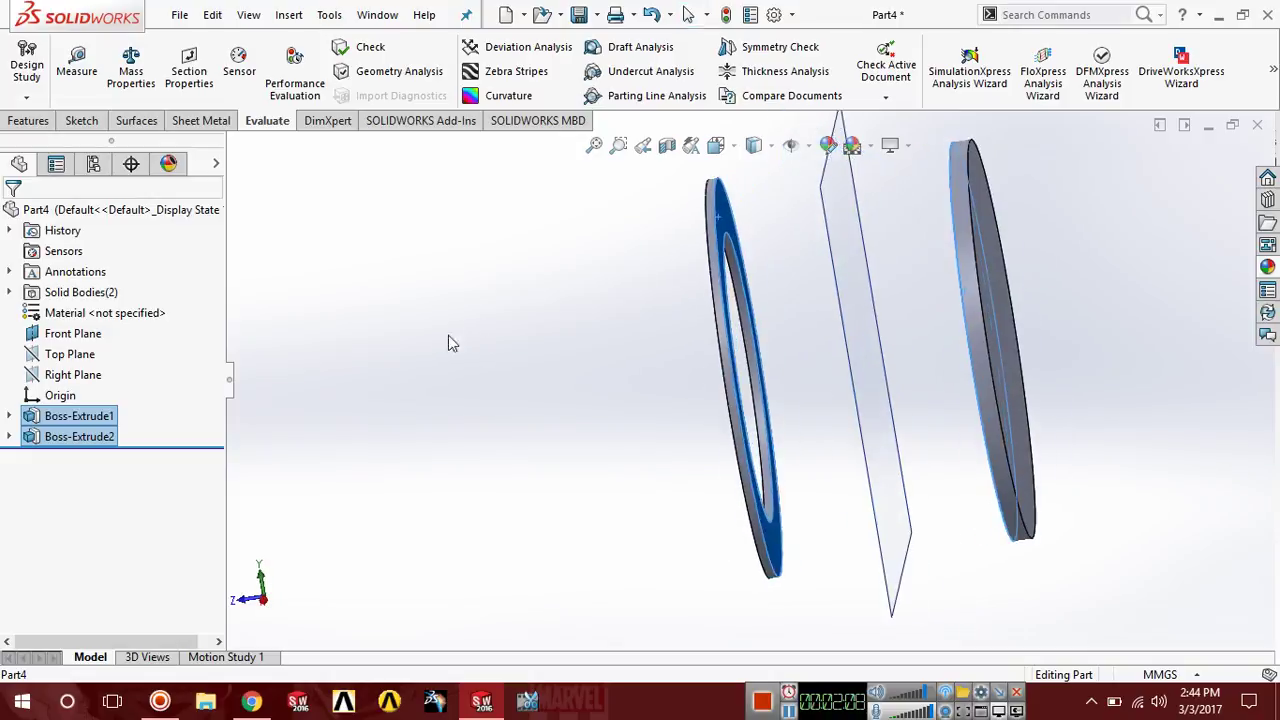
Sketch a Ø3 circle at the origin on the disc's outer face.
left_click(332, 402)
middle_click_drag(569, 419, 757, 380)
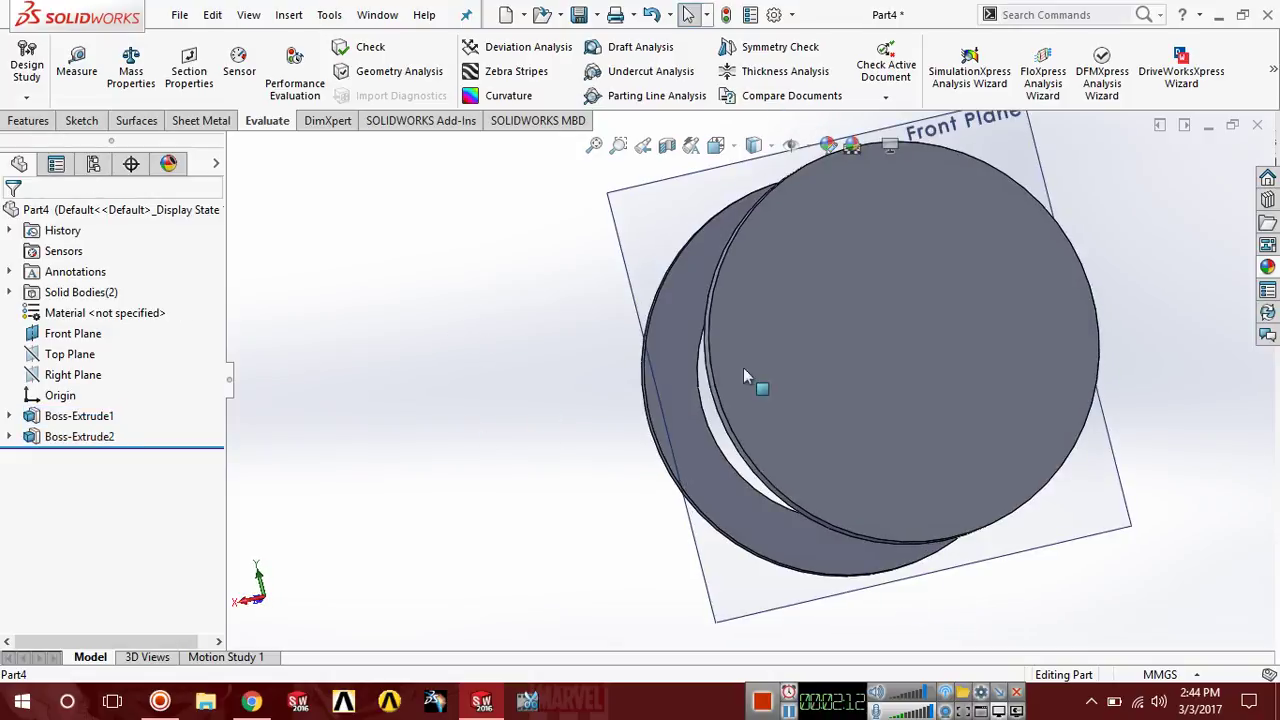
left_click(960, 300)
left_click(1002, 256)
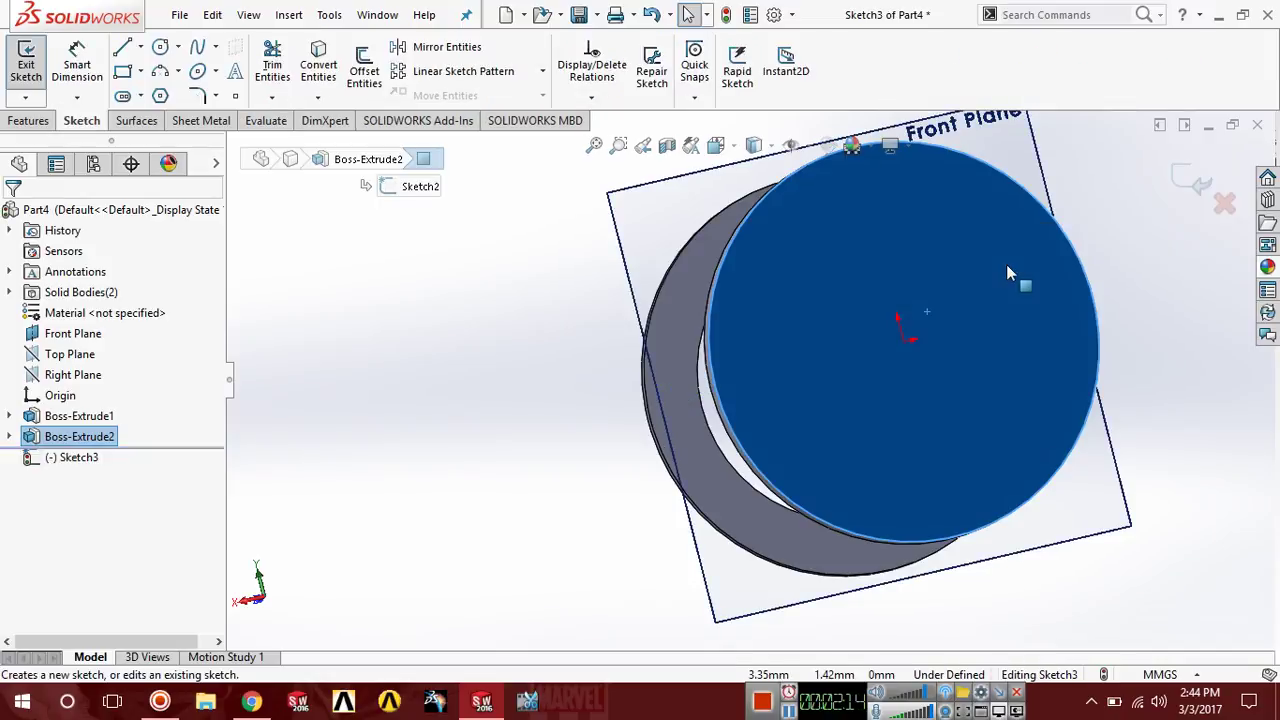
left_click(160, 47)
left_click(749, 379)
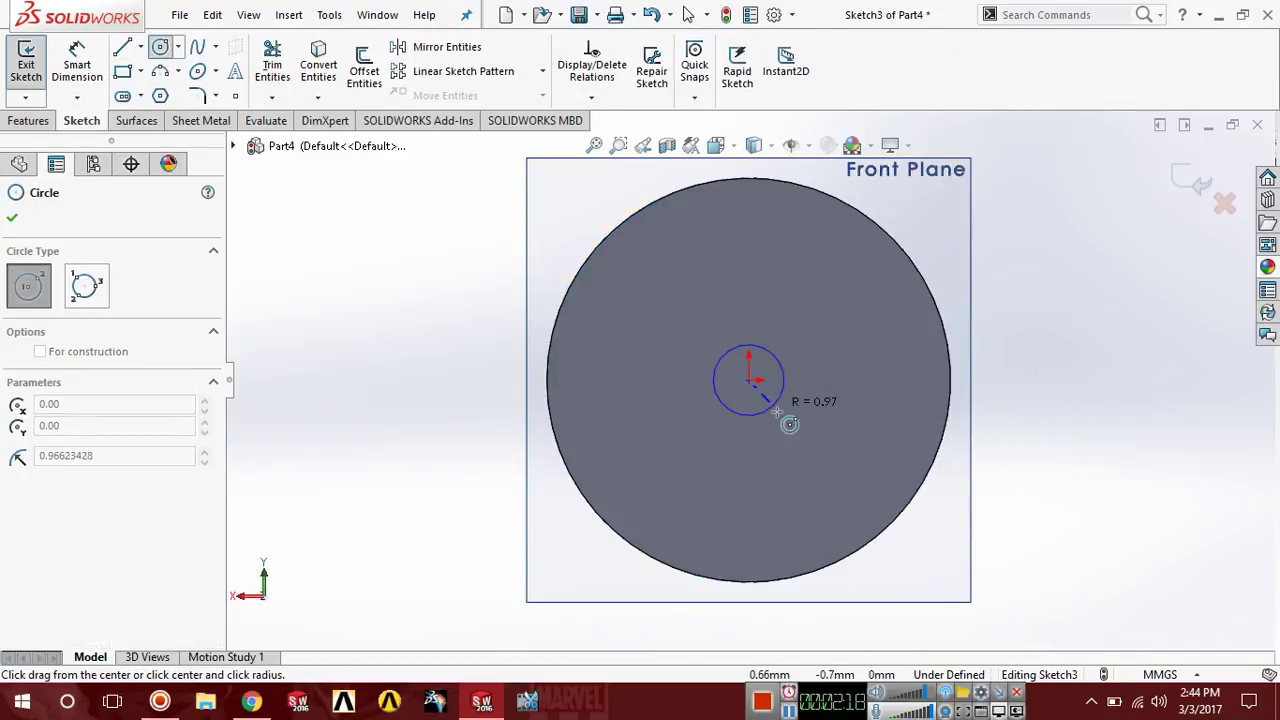
left_click(776, 410)
left_click(77, 64)
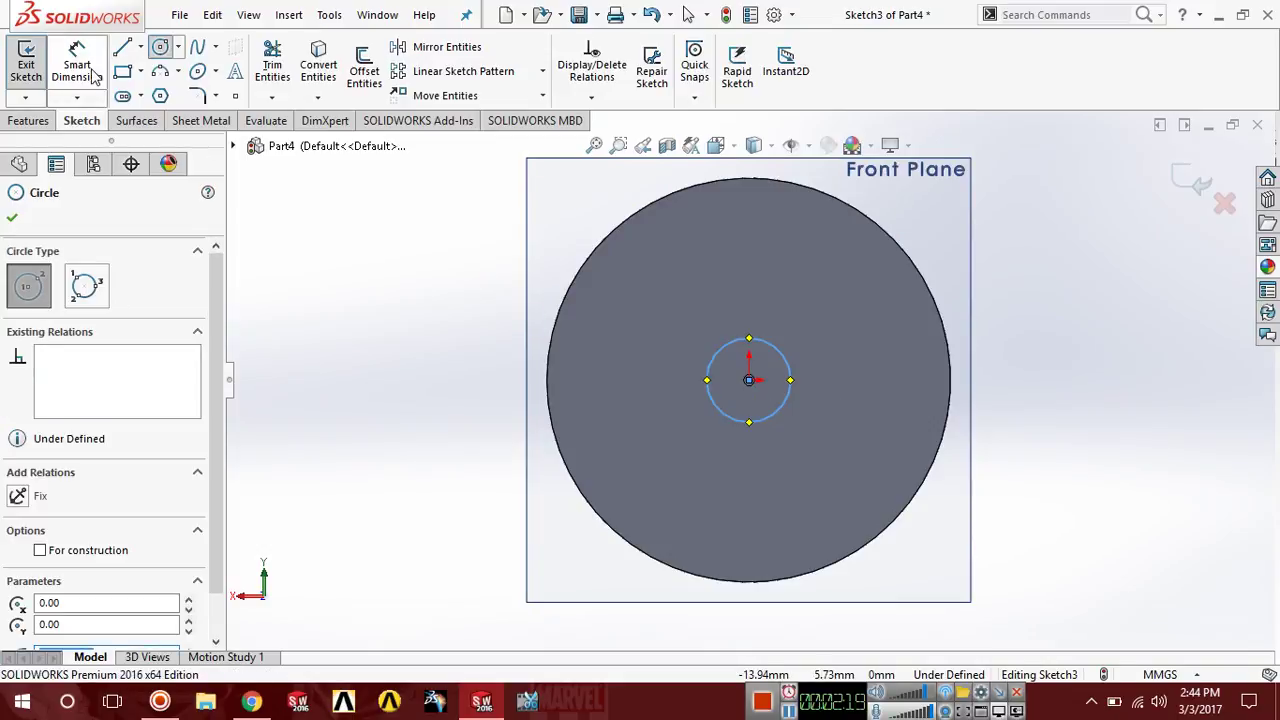
left_click(710, 373)
left_click(460, 335)
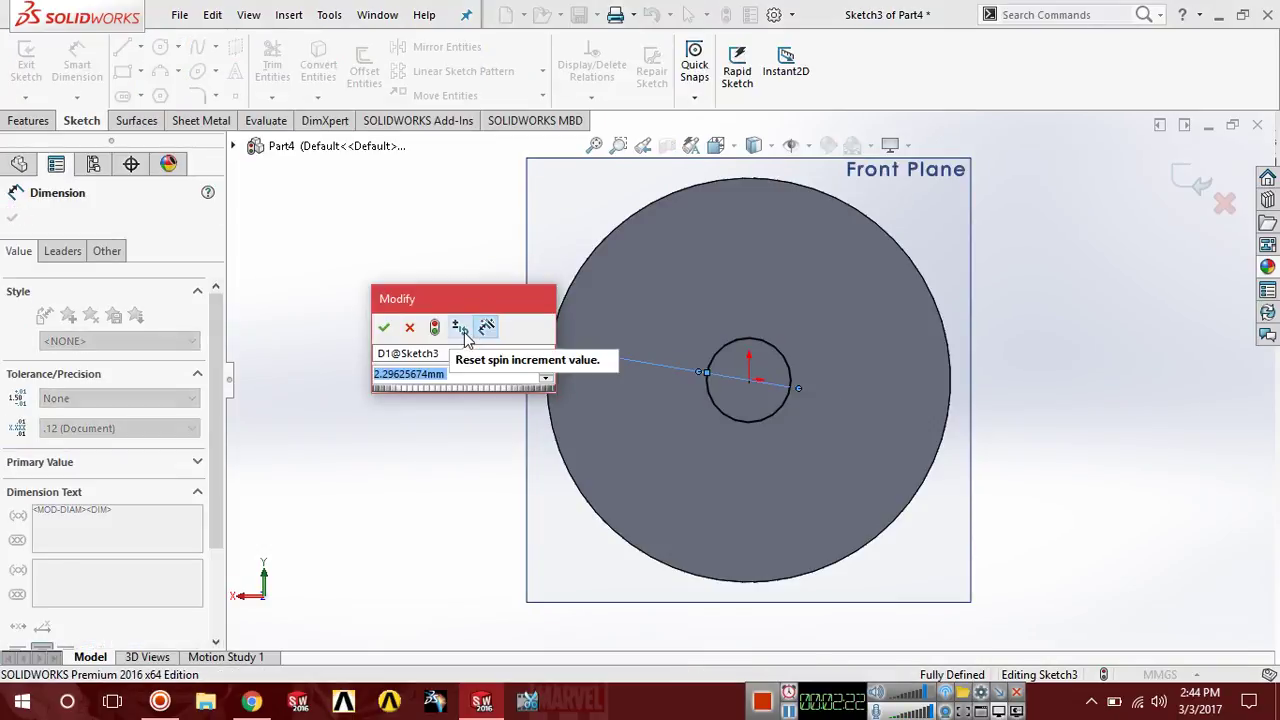
type("3")
key("Return")
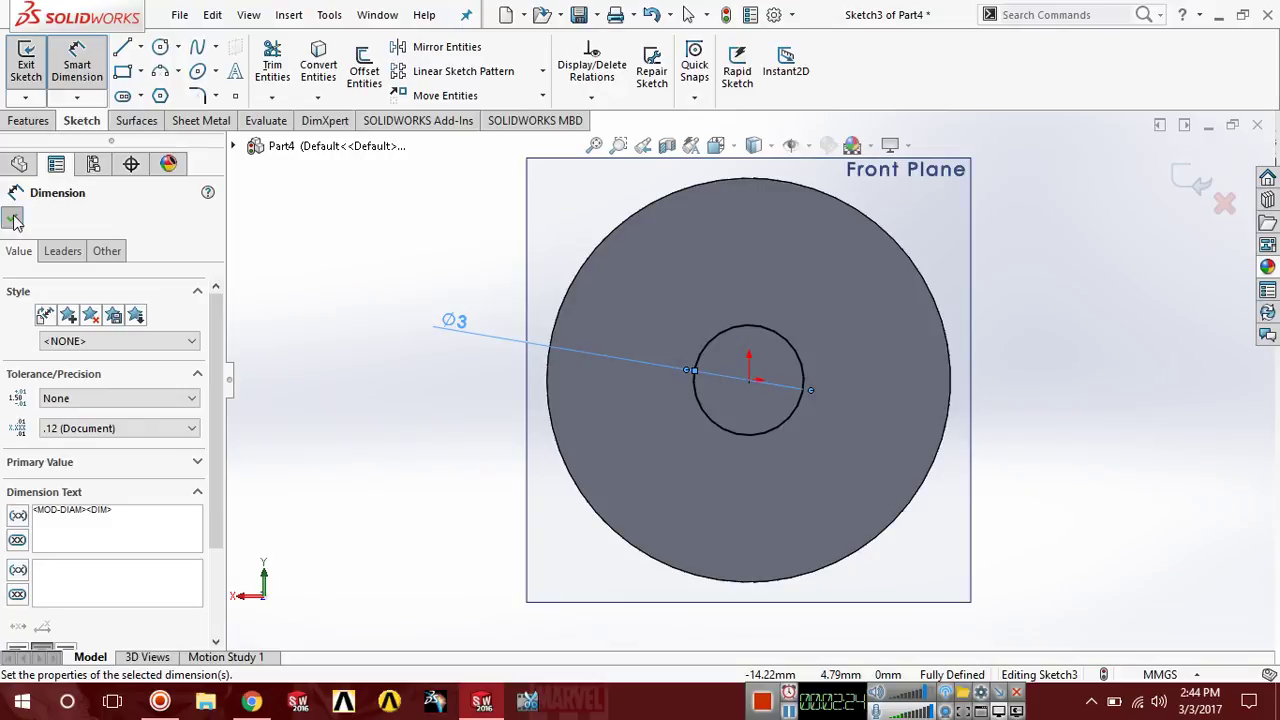
left_click(14, 222)
Extrude the Ø3 circle 2.5 mm into the hub.
middle_click_drag(300, 300, 203, 177)
left_click(30, 120)
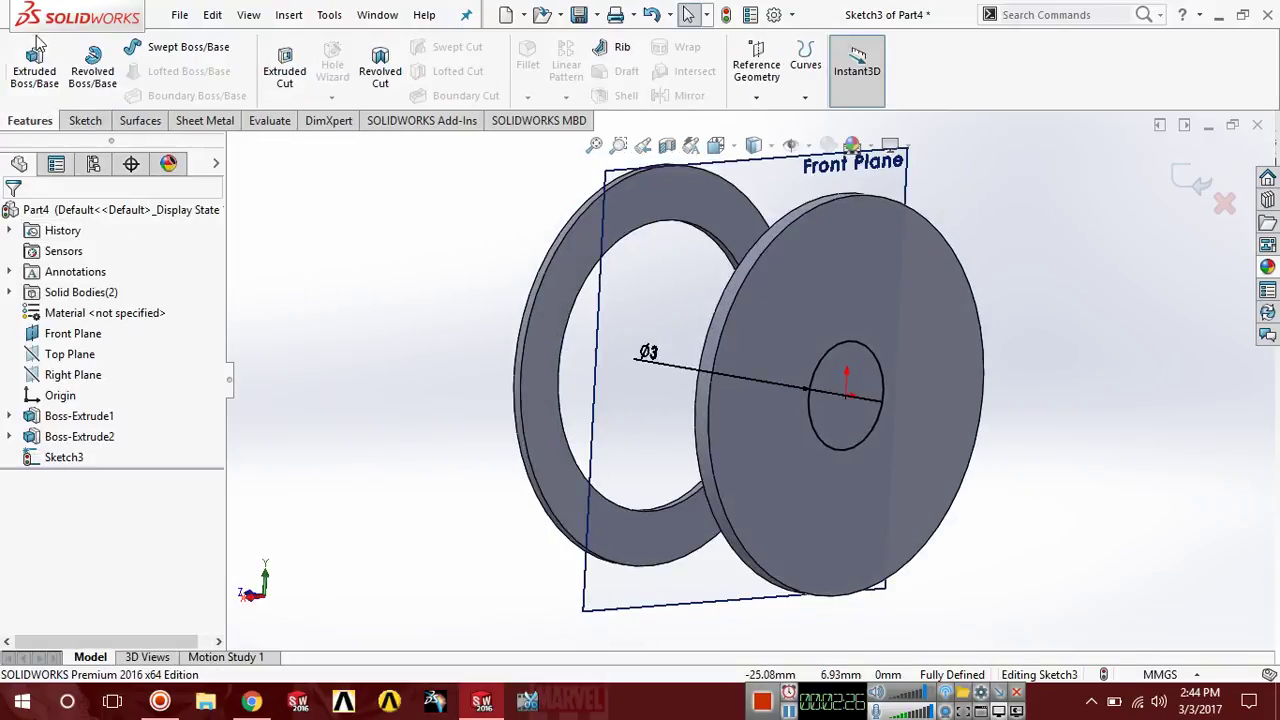
left_click(34, 65)
middle_click_drag(400, 357, 453, 363)
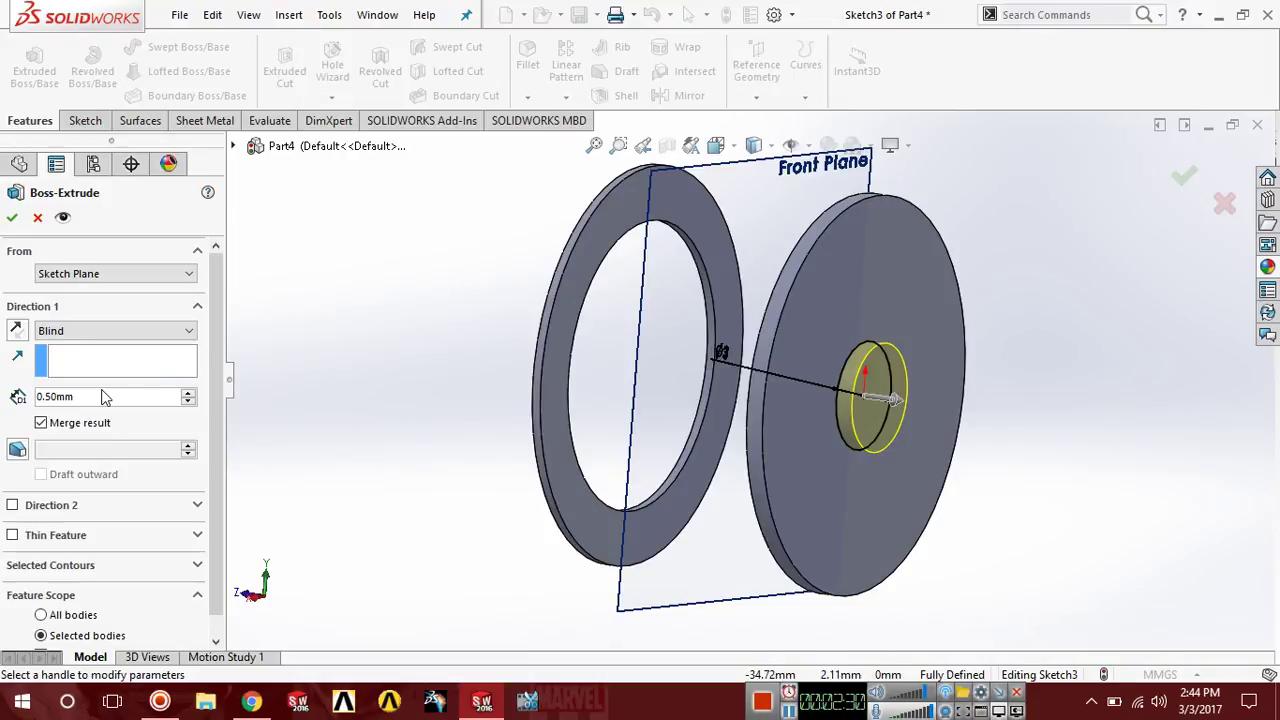
type("2.5")
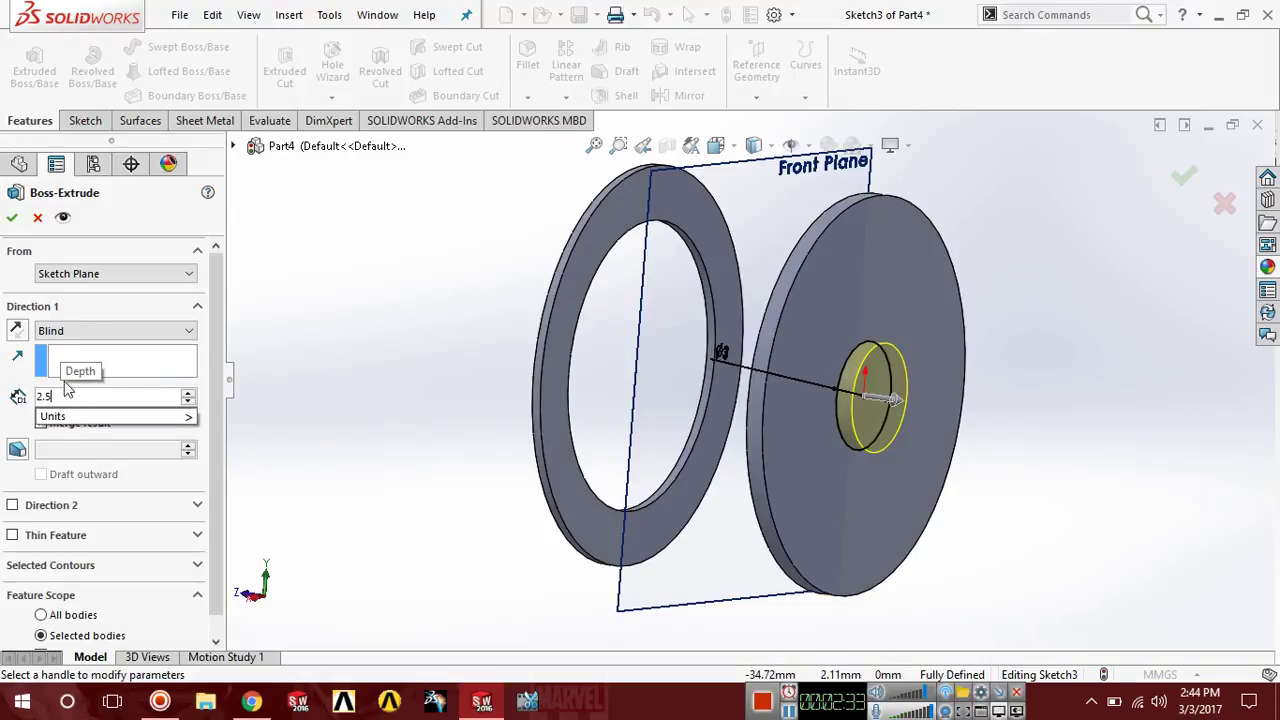
key("Return")
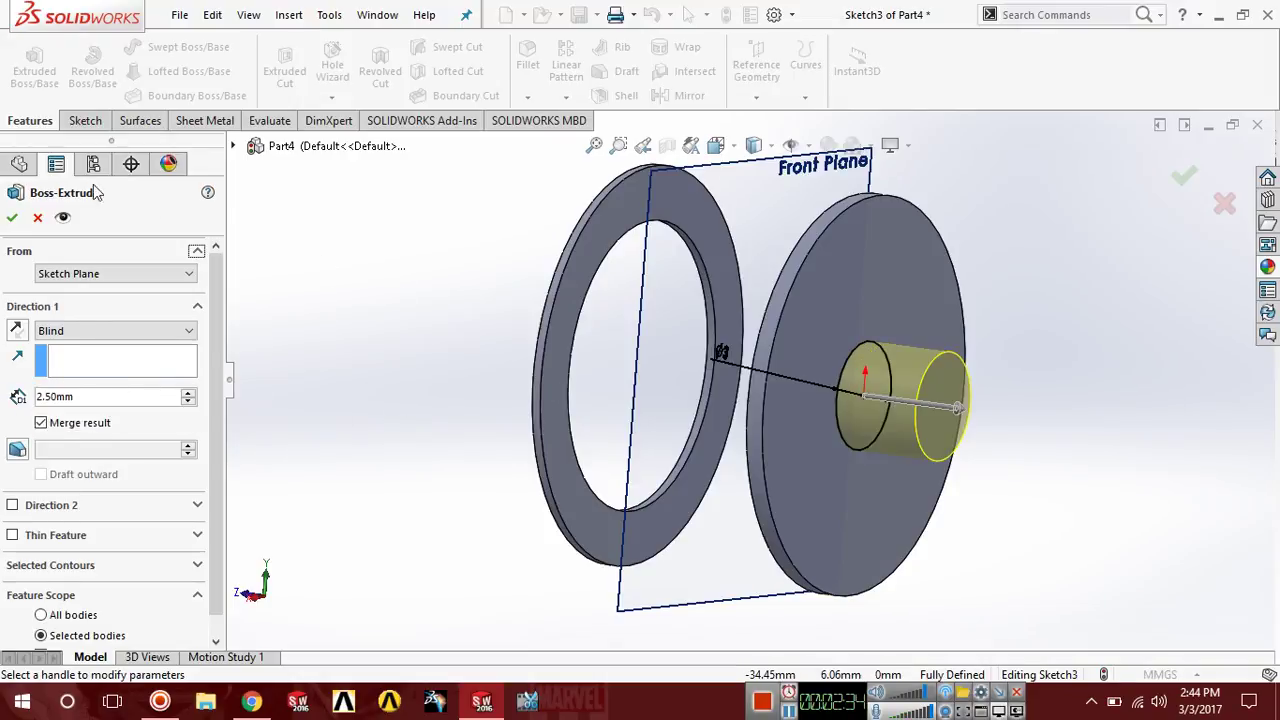
left_click(13, 217)
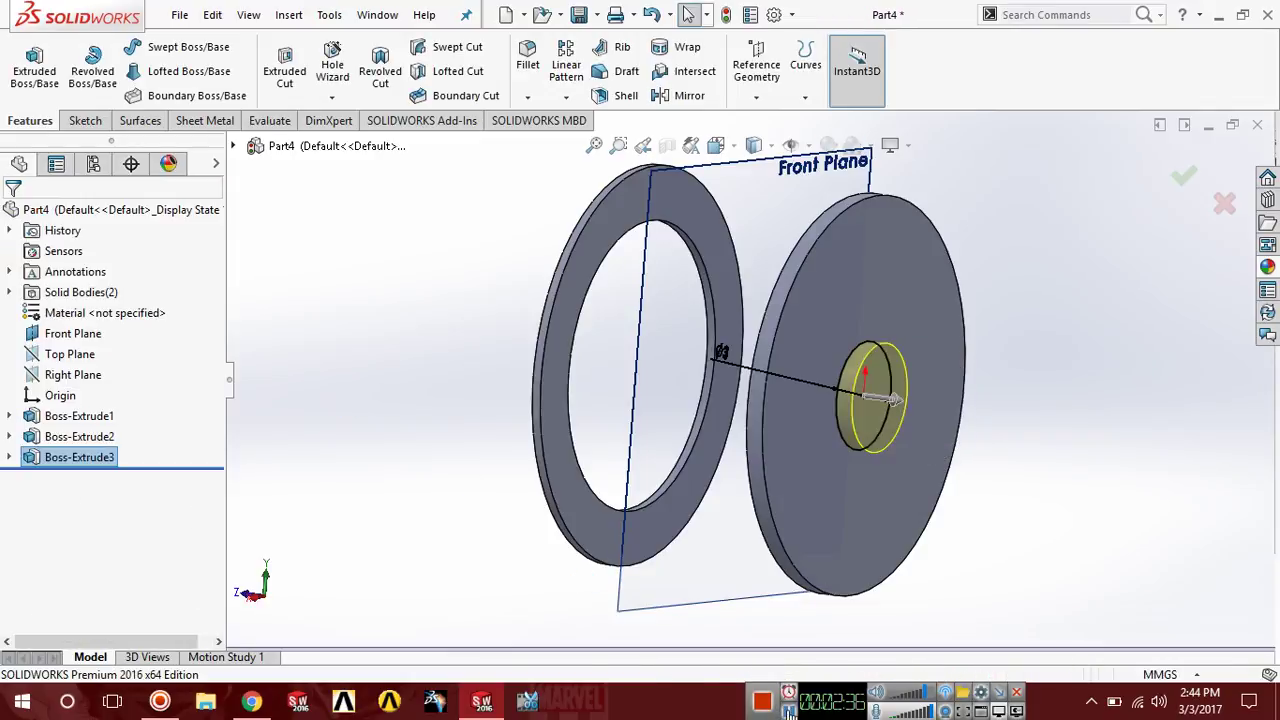
middle_click_drag(995, 578, 969, 566)
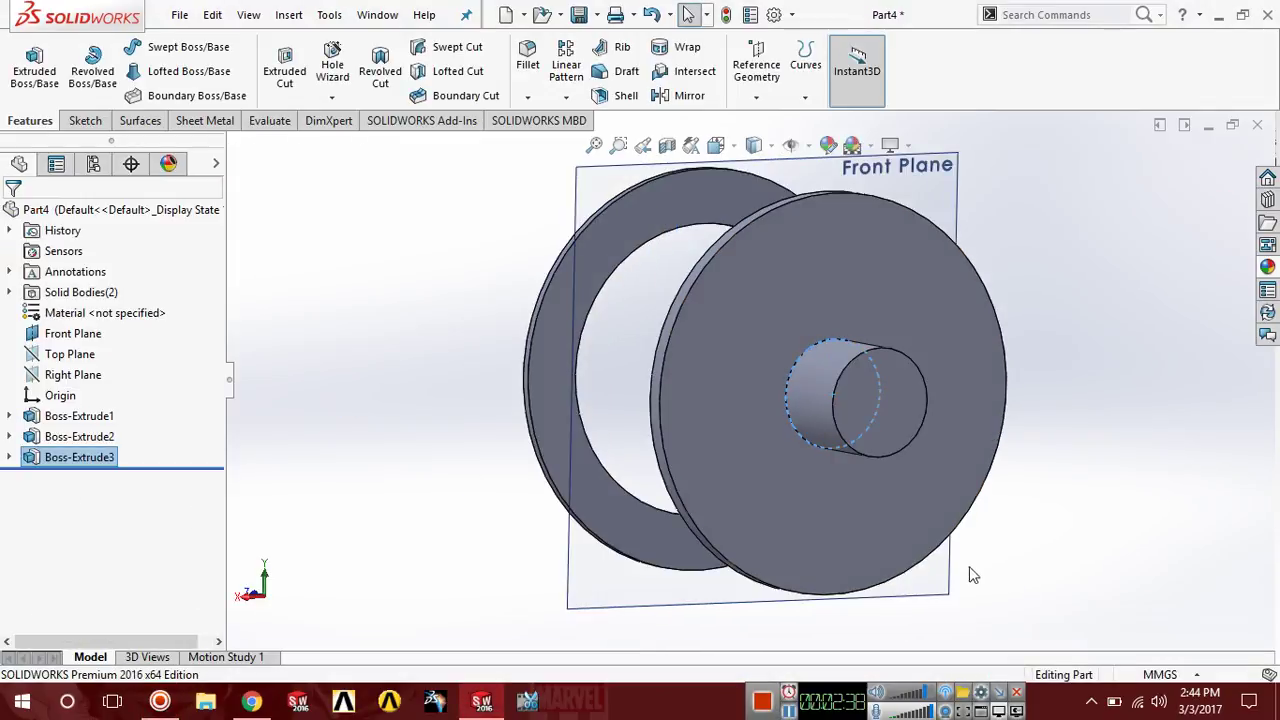
Sketch a Ø1.5 circle centred on the hub's end face.
left_click(880, 432)
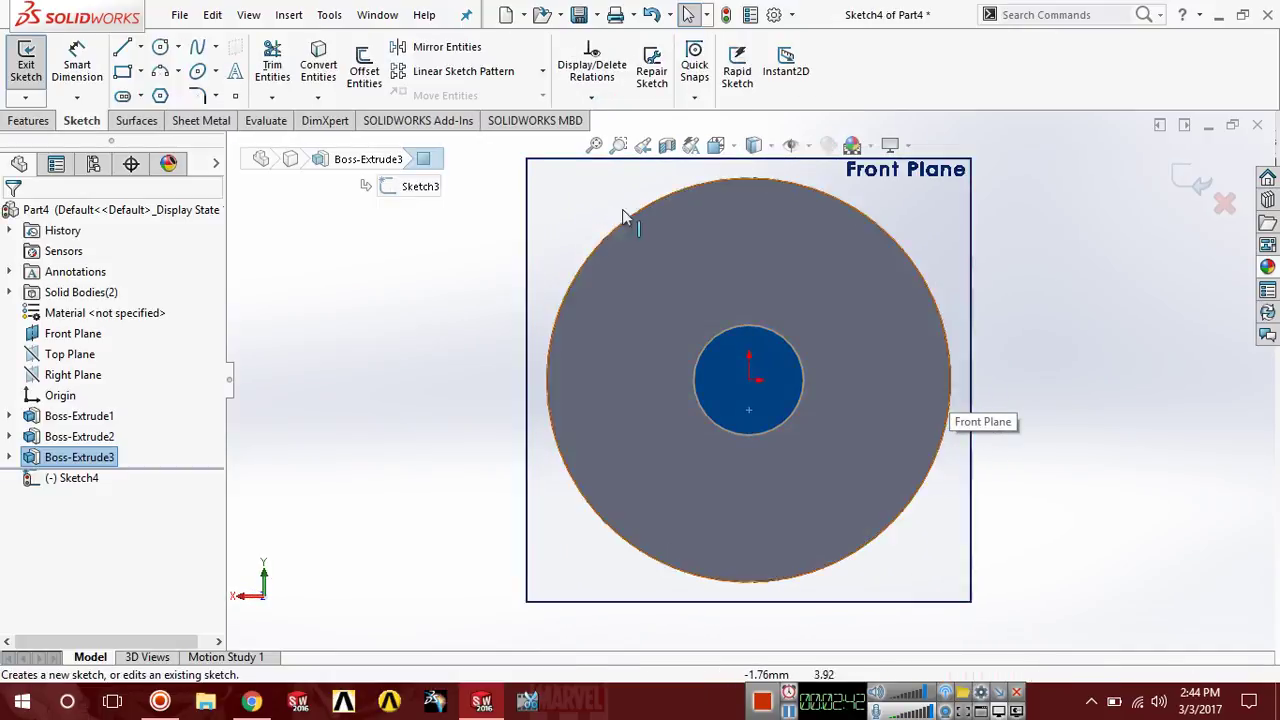
left_click(160, 47)
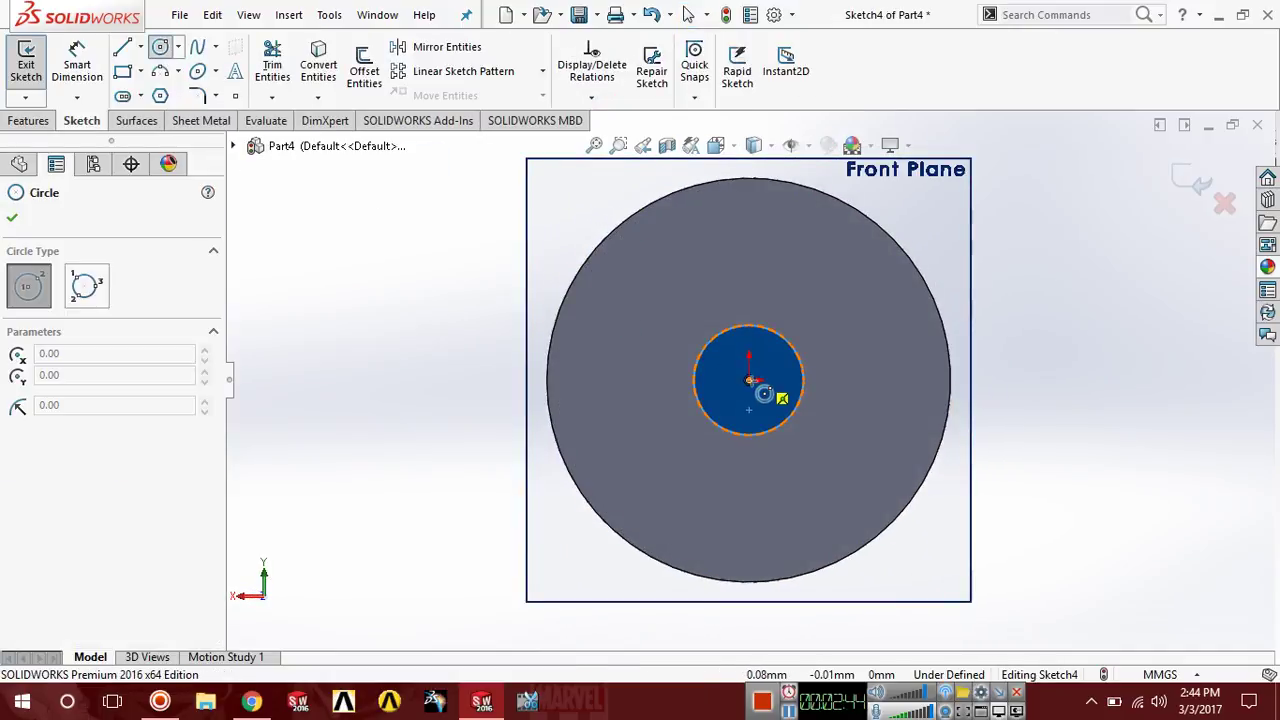
left_click(749, 380)
left_click(771, 402)
left_click(80, 63)
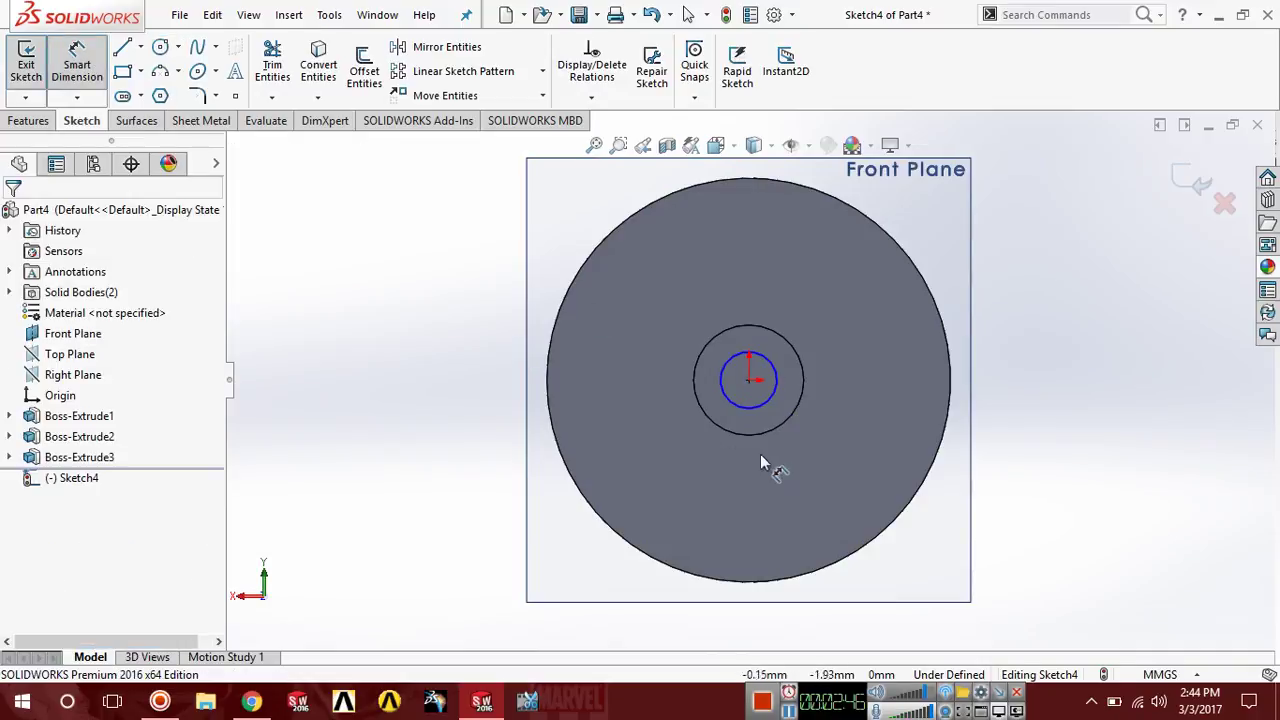
left_click(743, 410)
left_click(398, 342)
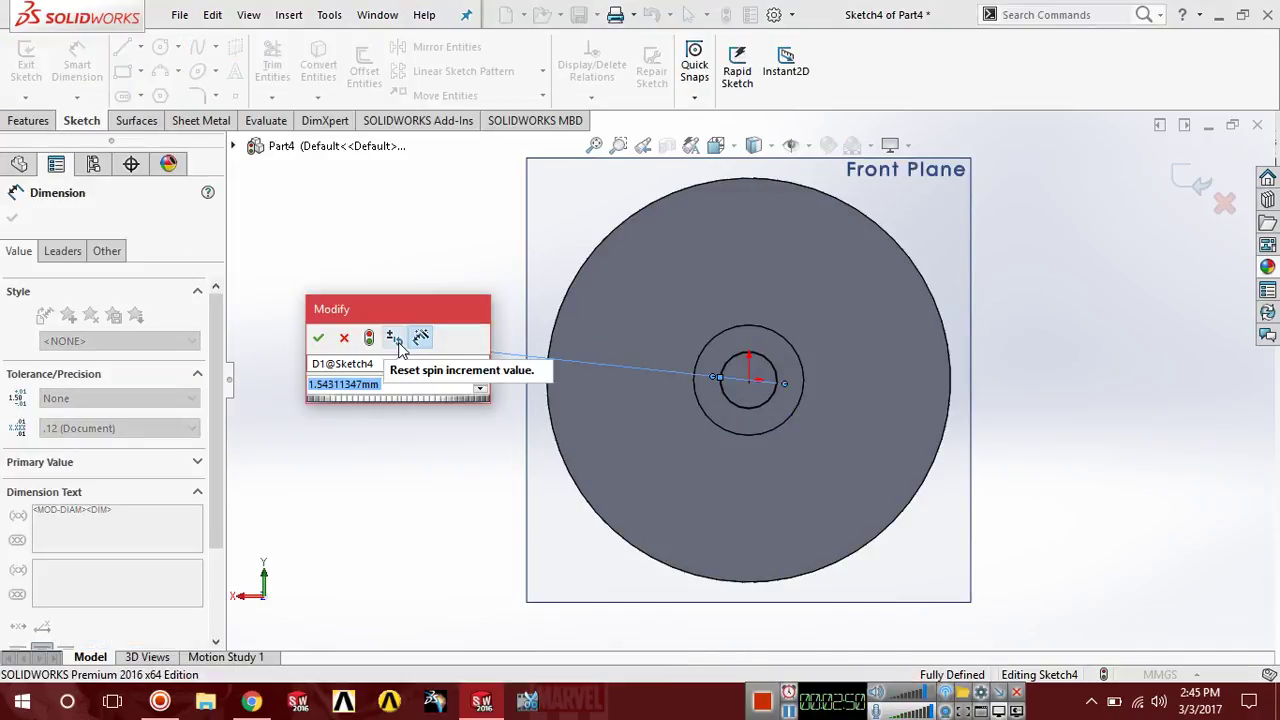
type("1.5")
key("Return")
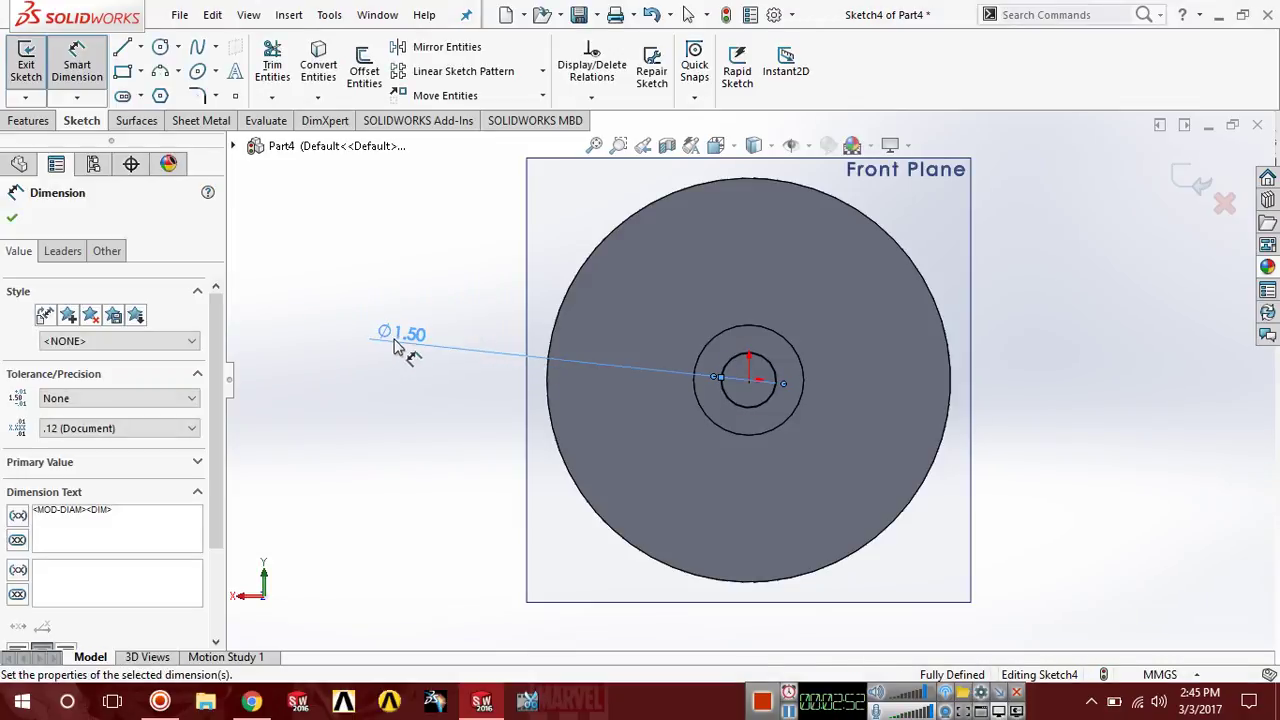
left_click(12, 217)
key("Escape")
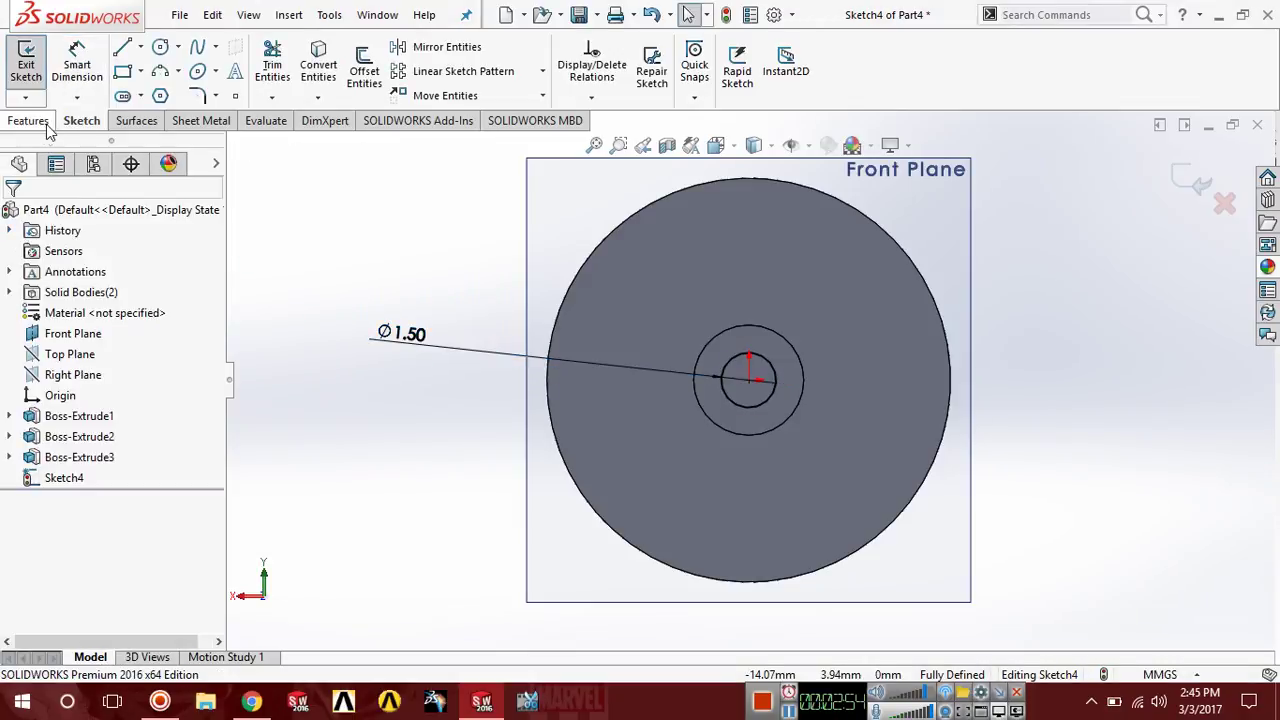
Cut the Ø1.5 bore through the hub Up To Surface at the large disk face.
left_click(40, 121)
left_click(270, 74)
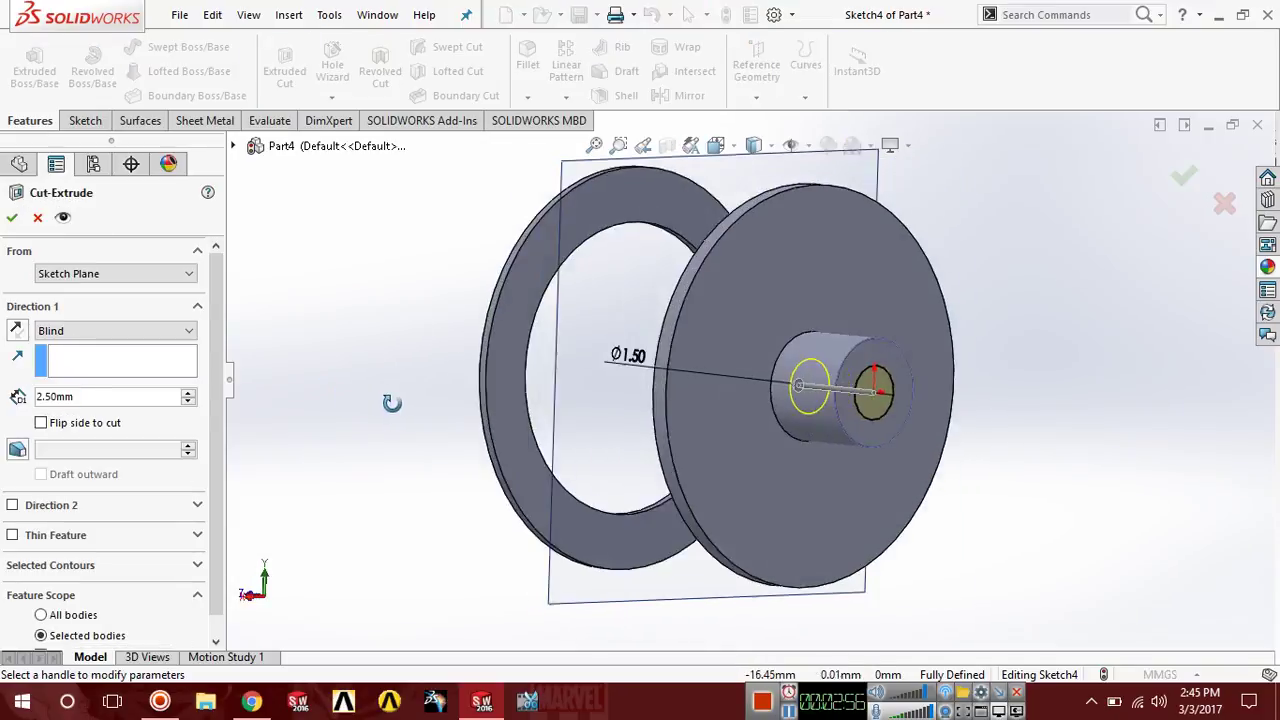
left_click(171, 331)
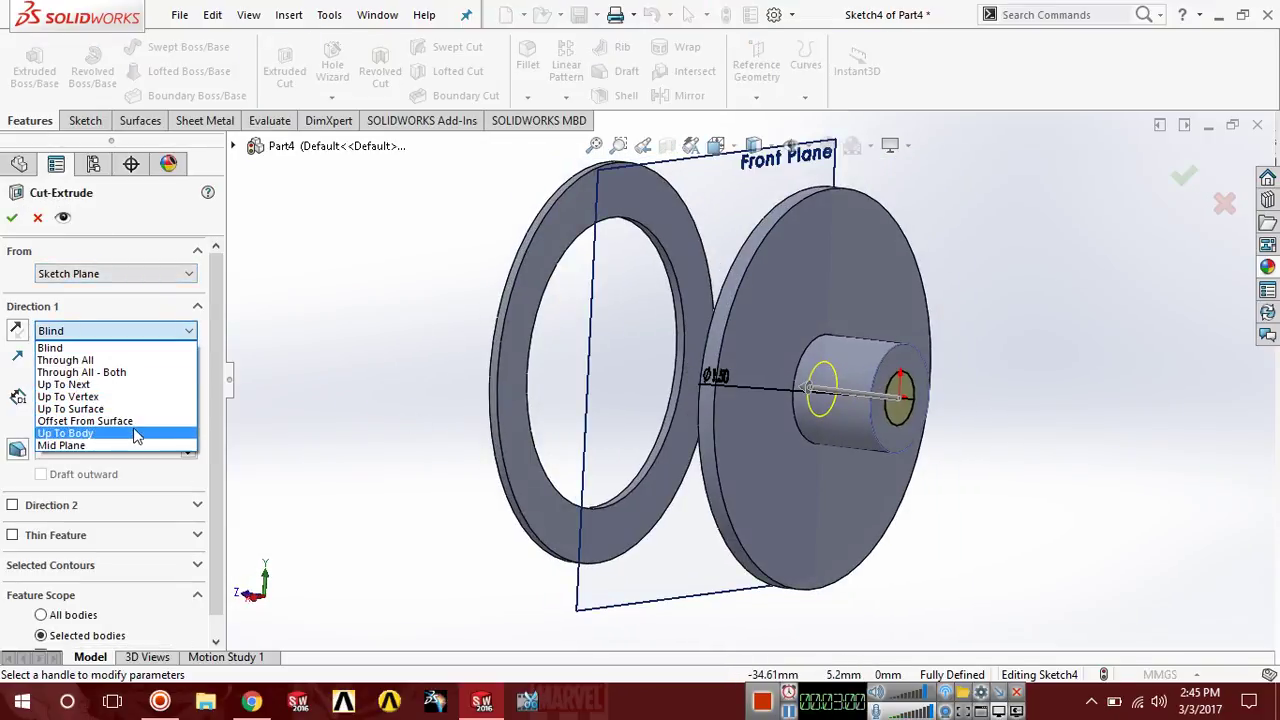
left_click(127, 409)
middle_click_drag(330, 415, 600, 380)
left_click(857, 362)
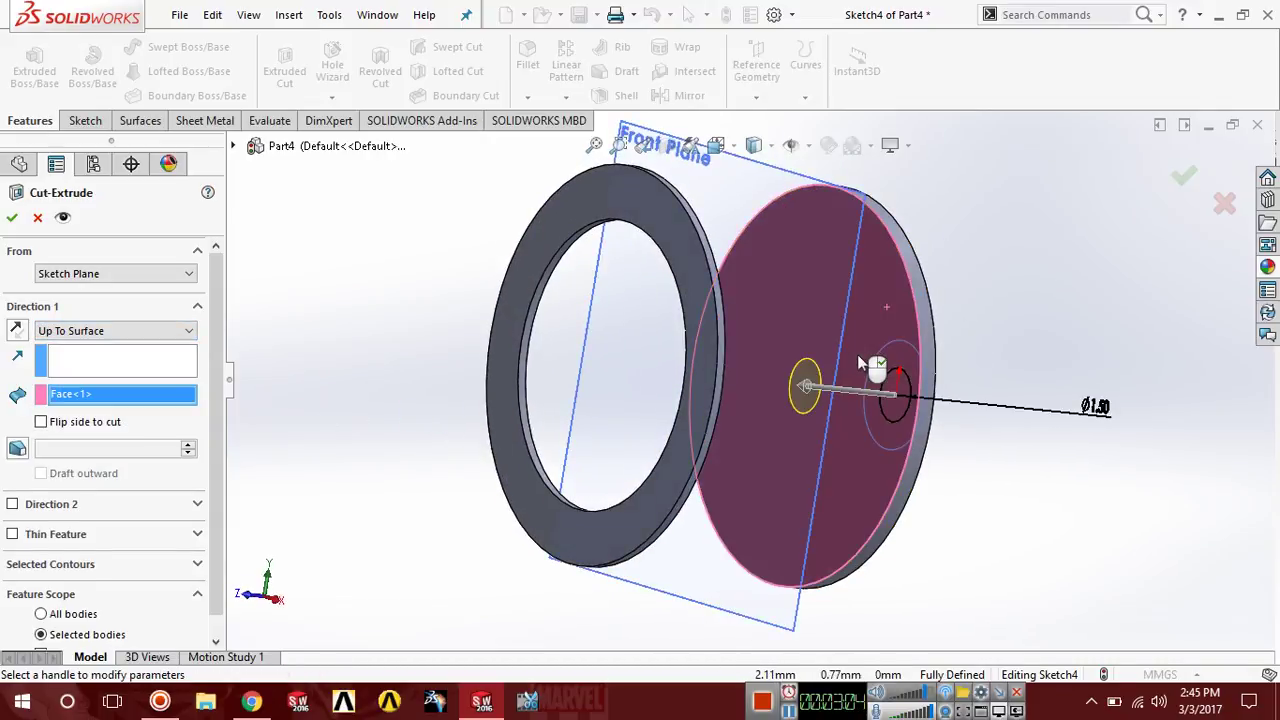
right_click(857, 354)
middle_click_drag(994, 442, 966, 451)
mouse_move(977, 514)
middle_mouse_down()
mouse_move(877, 563)
mouse_move(1012, 486)
mouse_move(962, 514)
mouse_move(869, 507)
middle_mouse_up()
left_click(896, 431)
left_click(520, 338)
Draw a corner rectangle on the disk face from beside the hole to the outer edge.
middle_click_drag(520, 338, 438, 418)
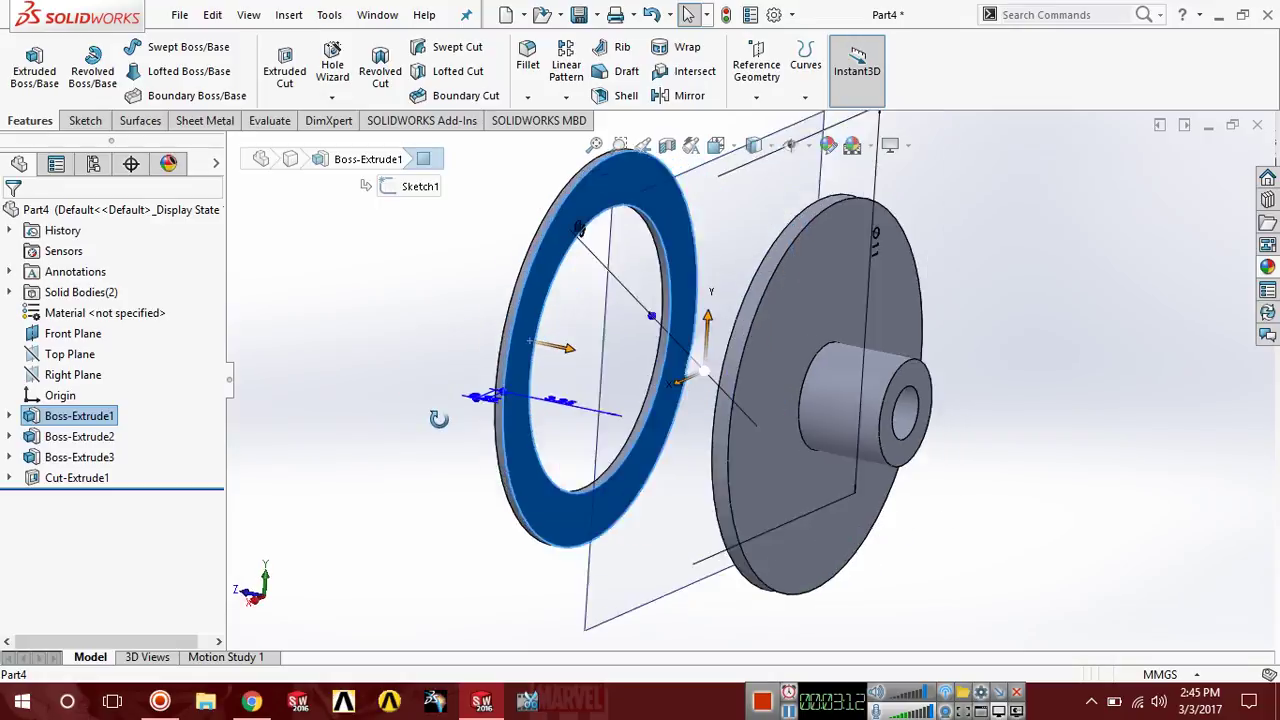
left_click(438, 418)
middle_click_drag(366, 480, 466, 451)
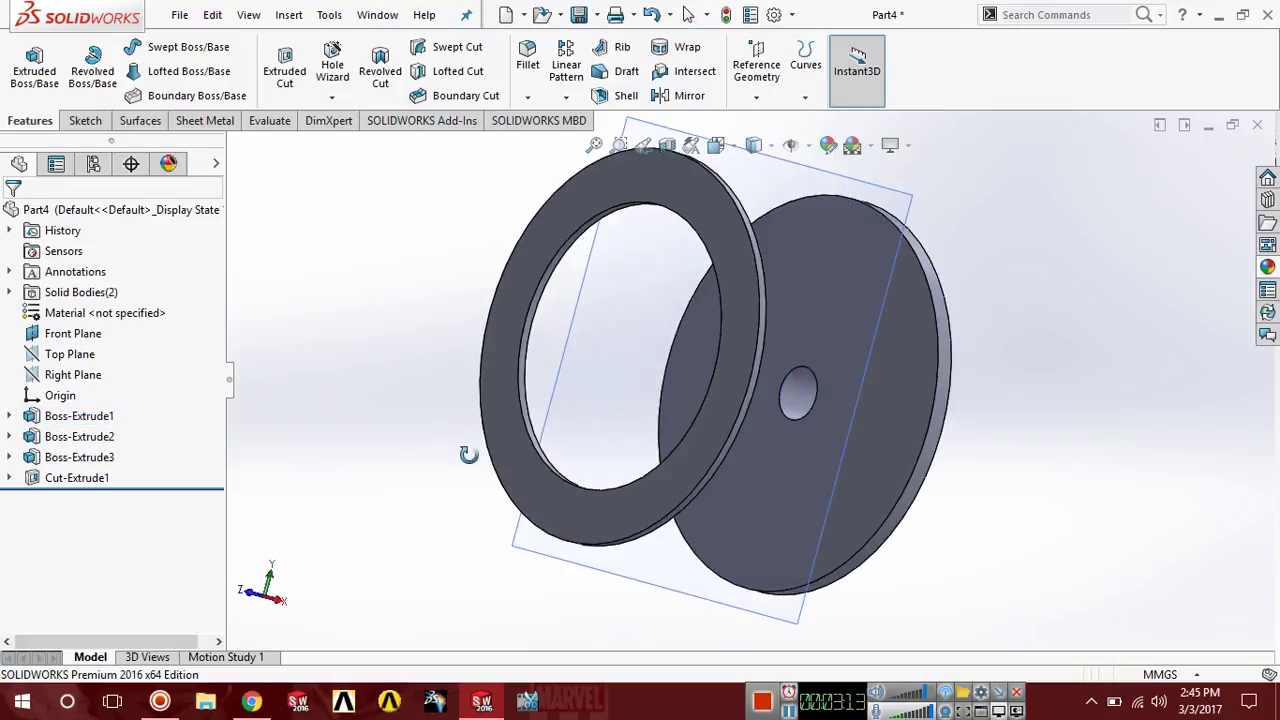
left_click(897, 398)
left_click(960, 346)
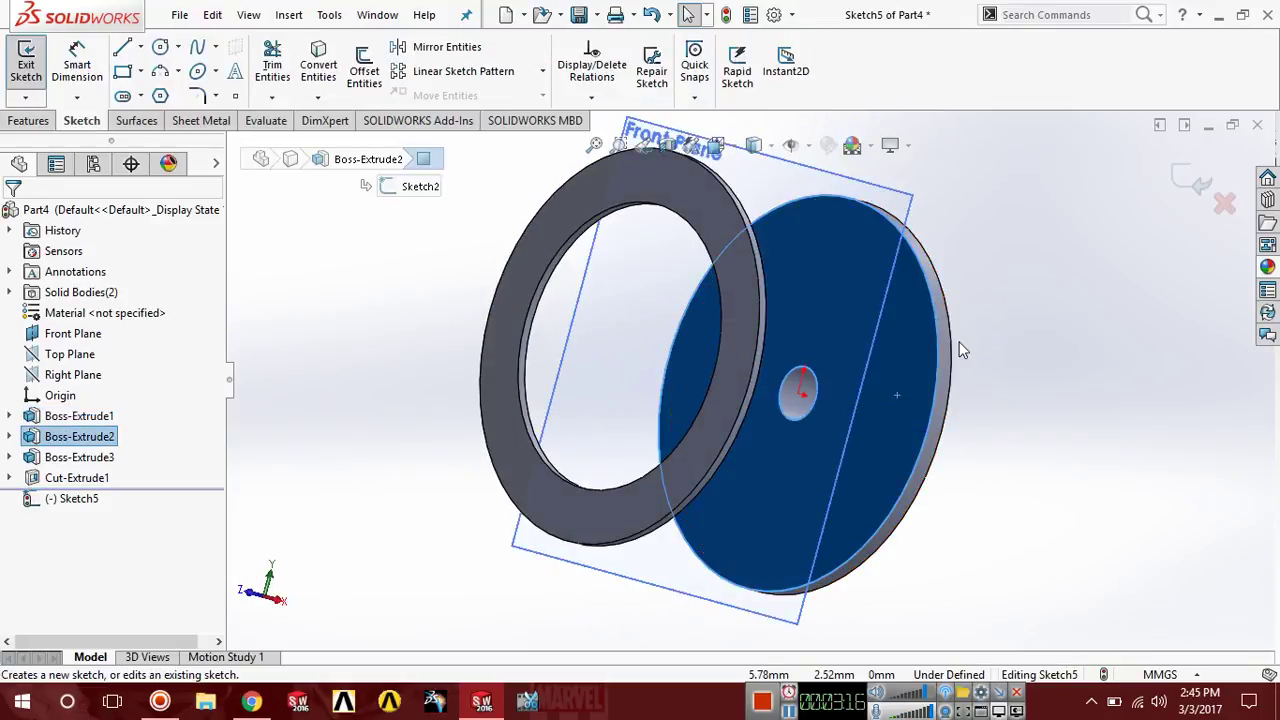
left_click(1105, 434)
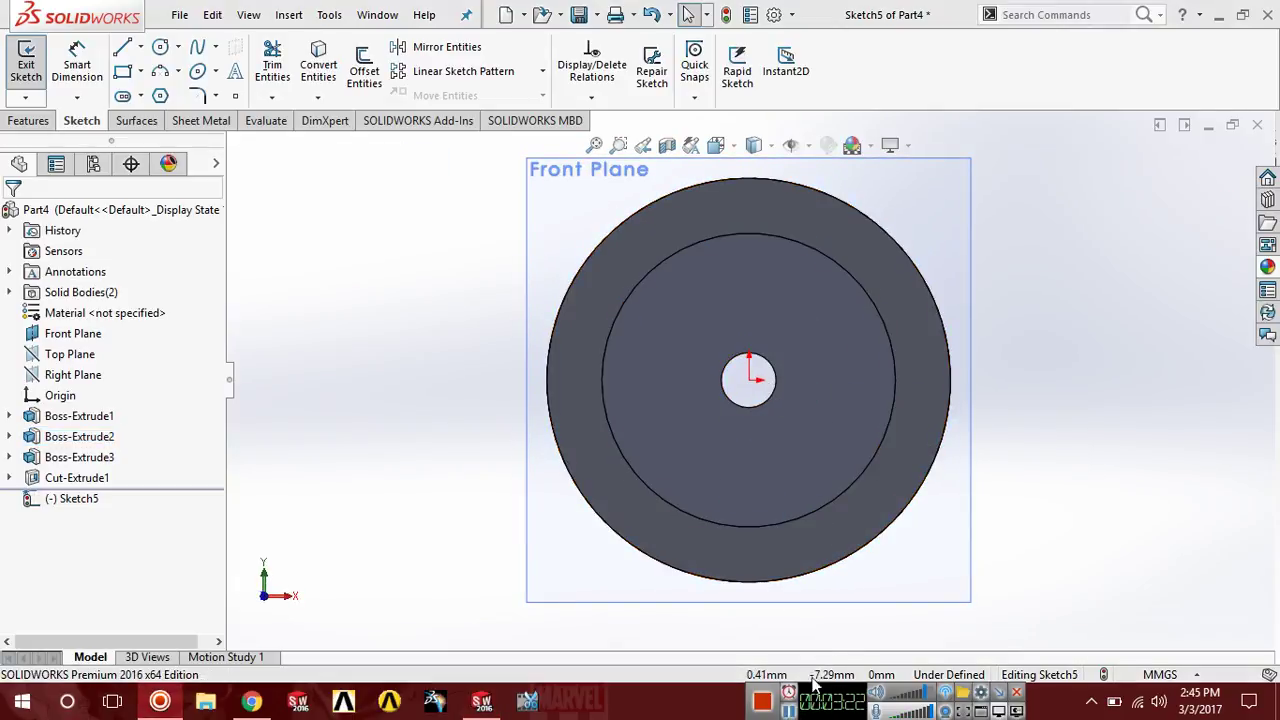
left_click(122, 72)
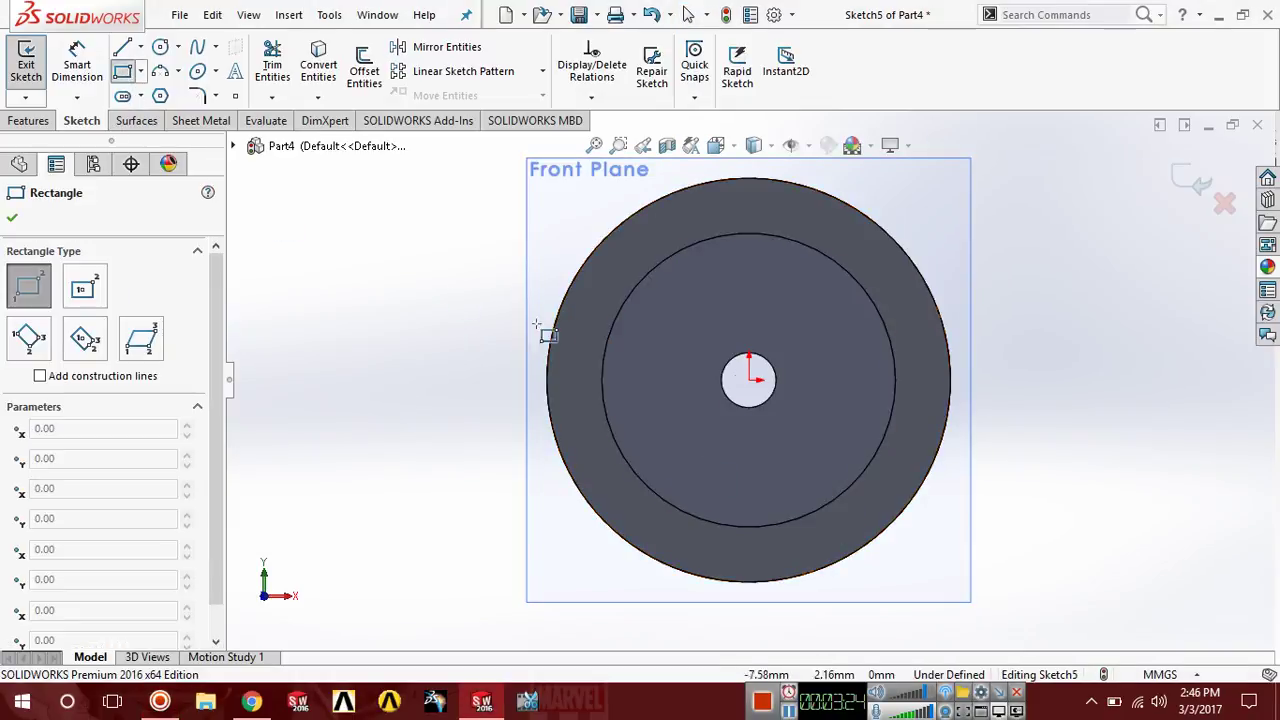
left_click(840, 381)
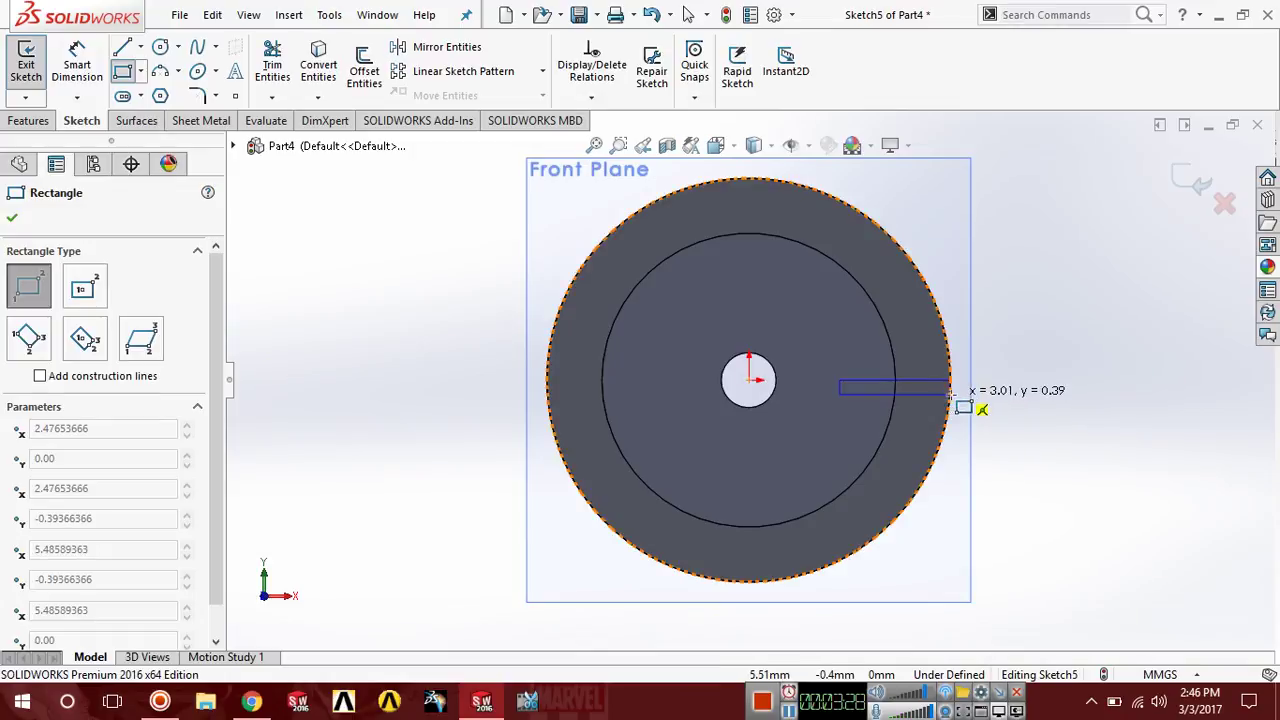
left_click(950, 393)
key("Escape")
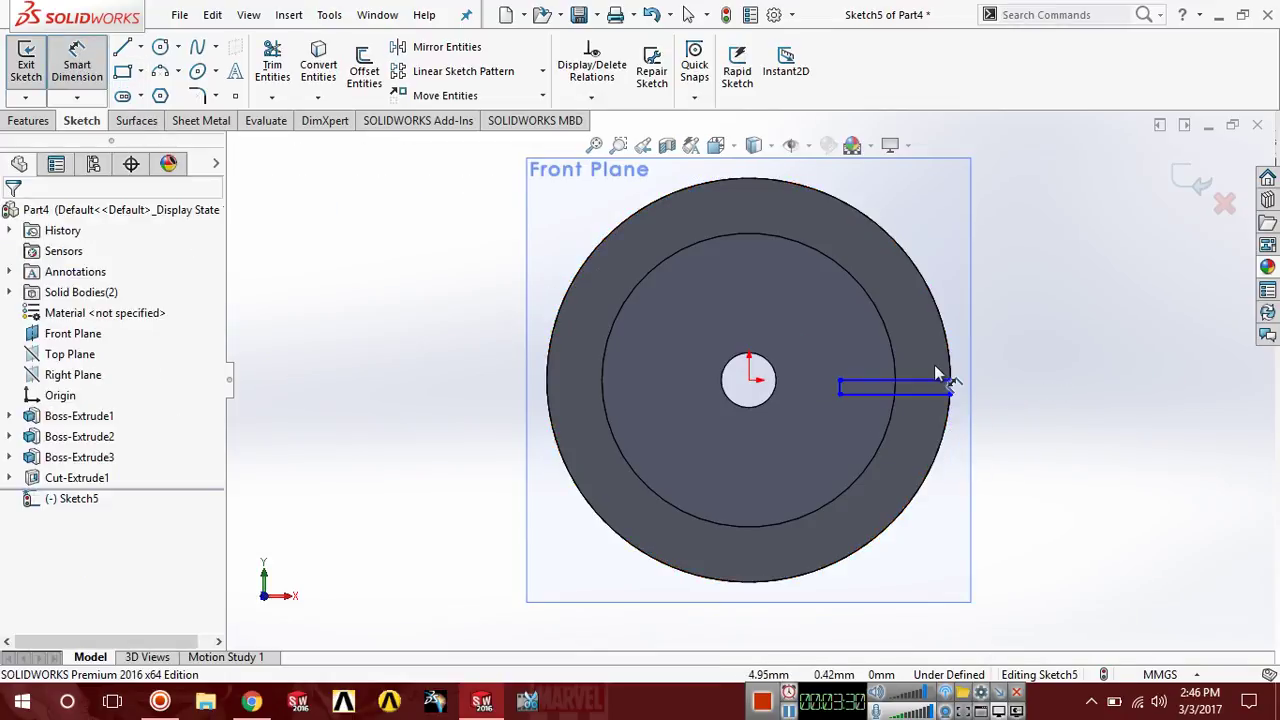
Dimension the rectangle 2.48 long and 0.25 wide.
left_click(928, 384)
left_click(925, 362)
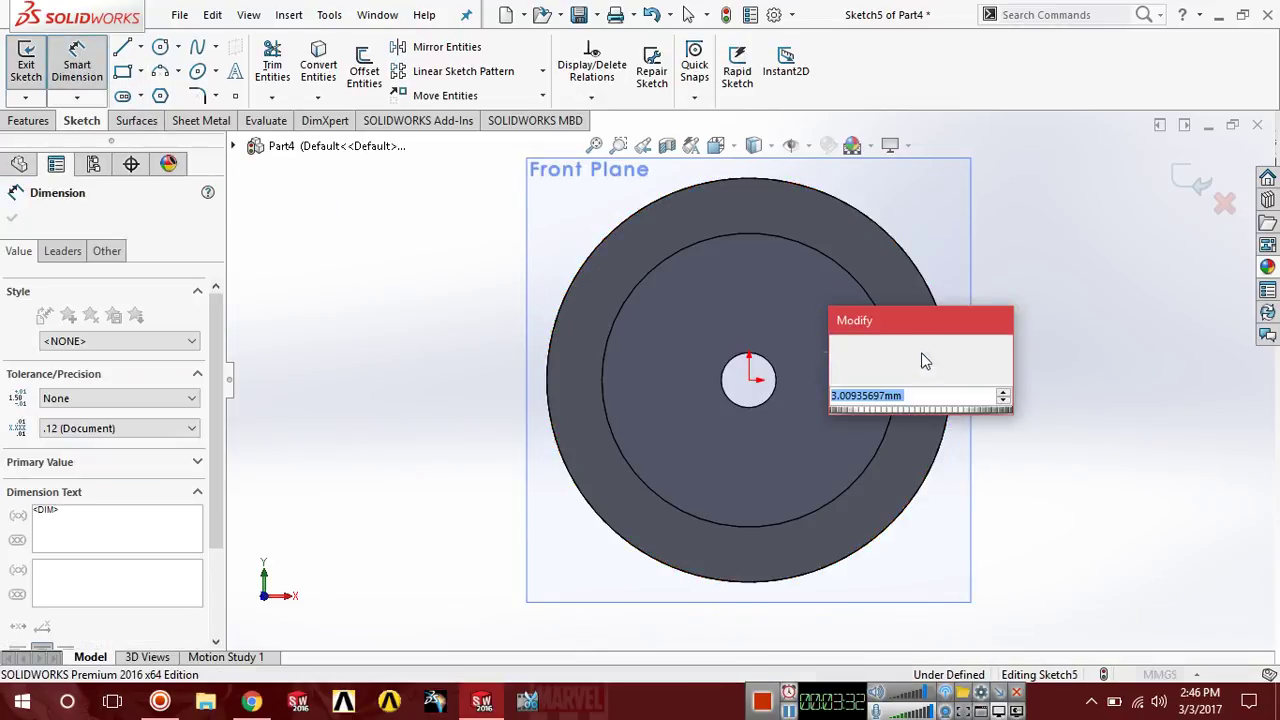
type("2.48")
key("Return")
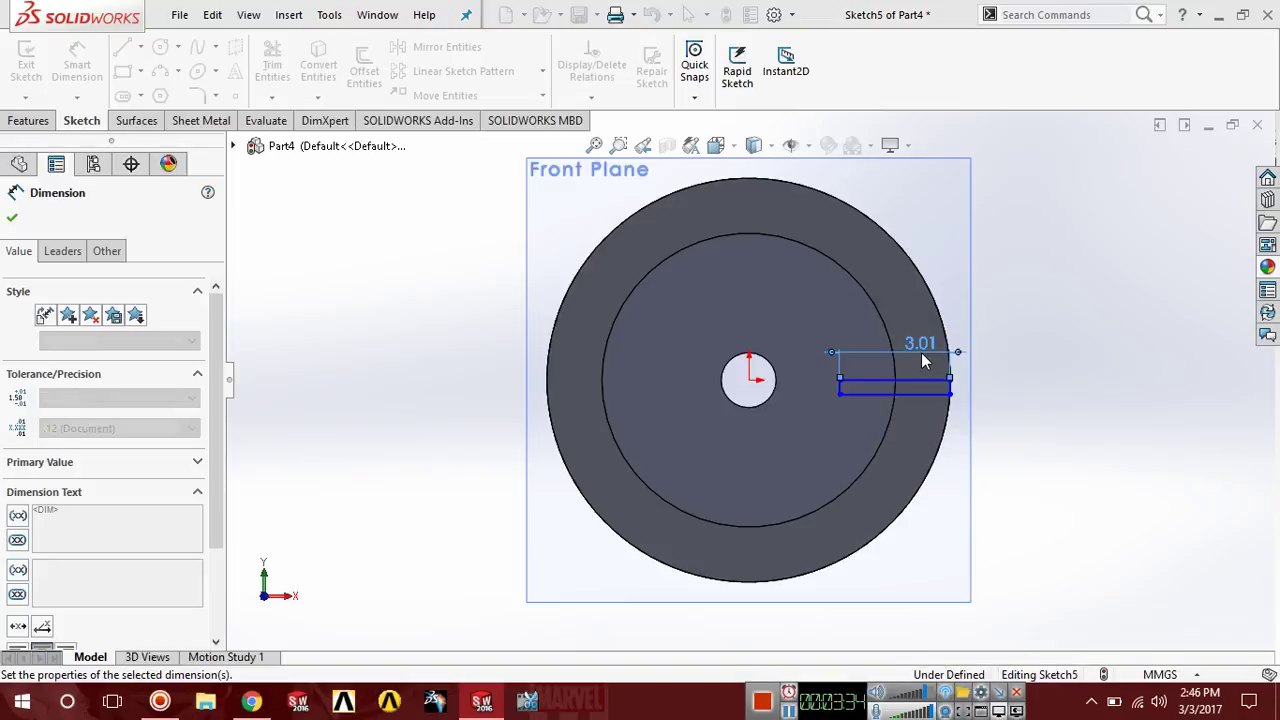
scroll(925, 362, "up", 4)
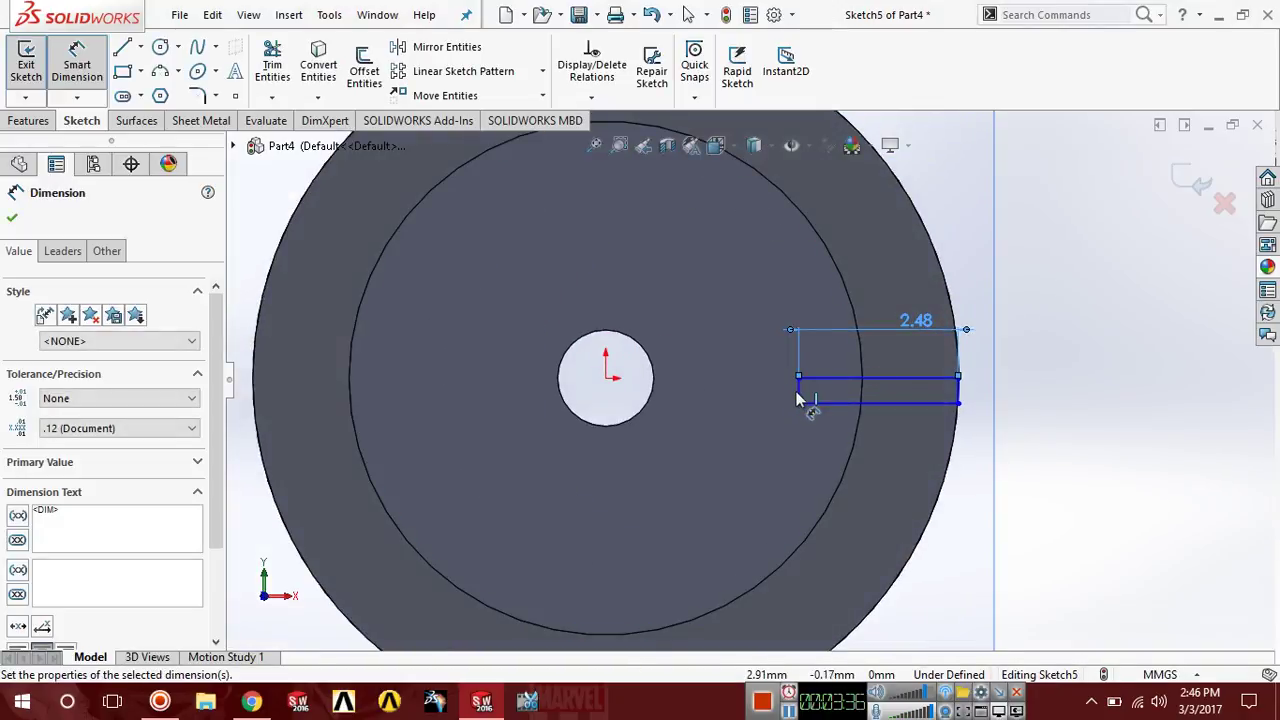
left_click(800, 398)
left_click(783, 392)
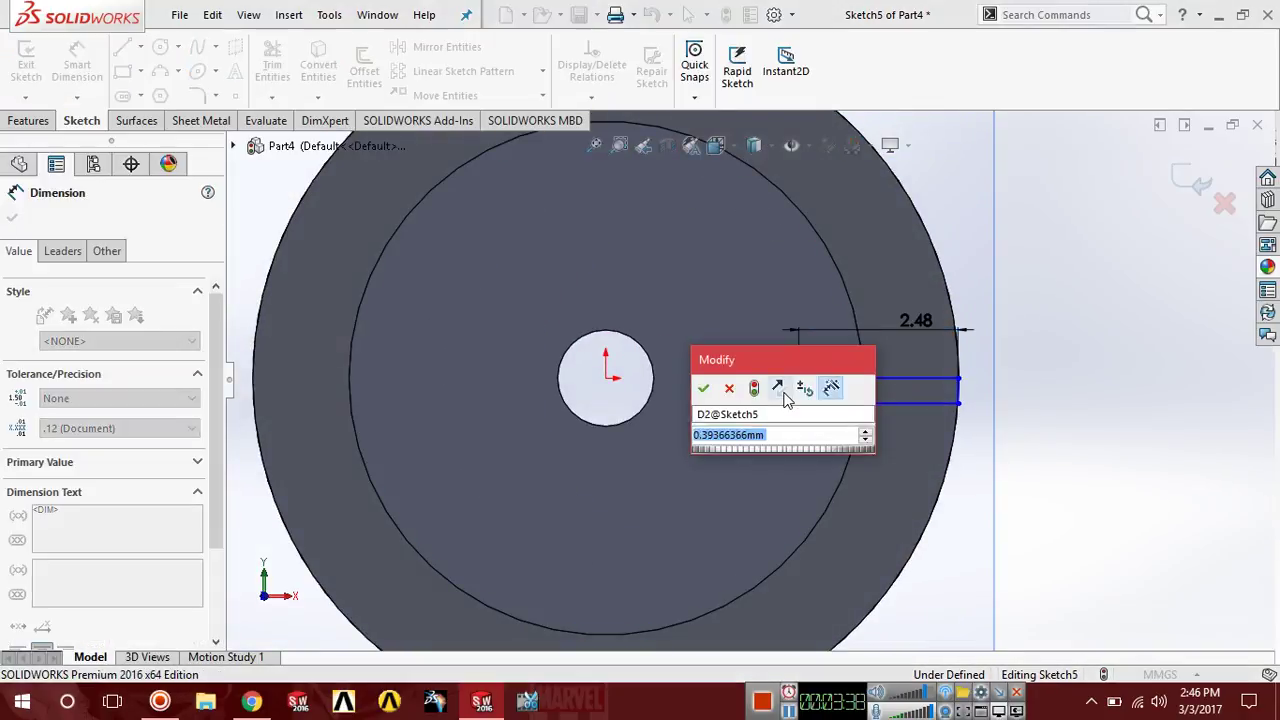
type("0.25")
key("Return")
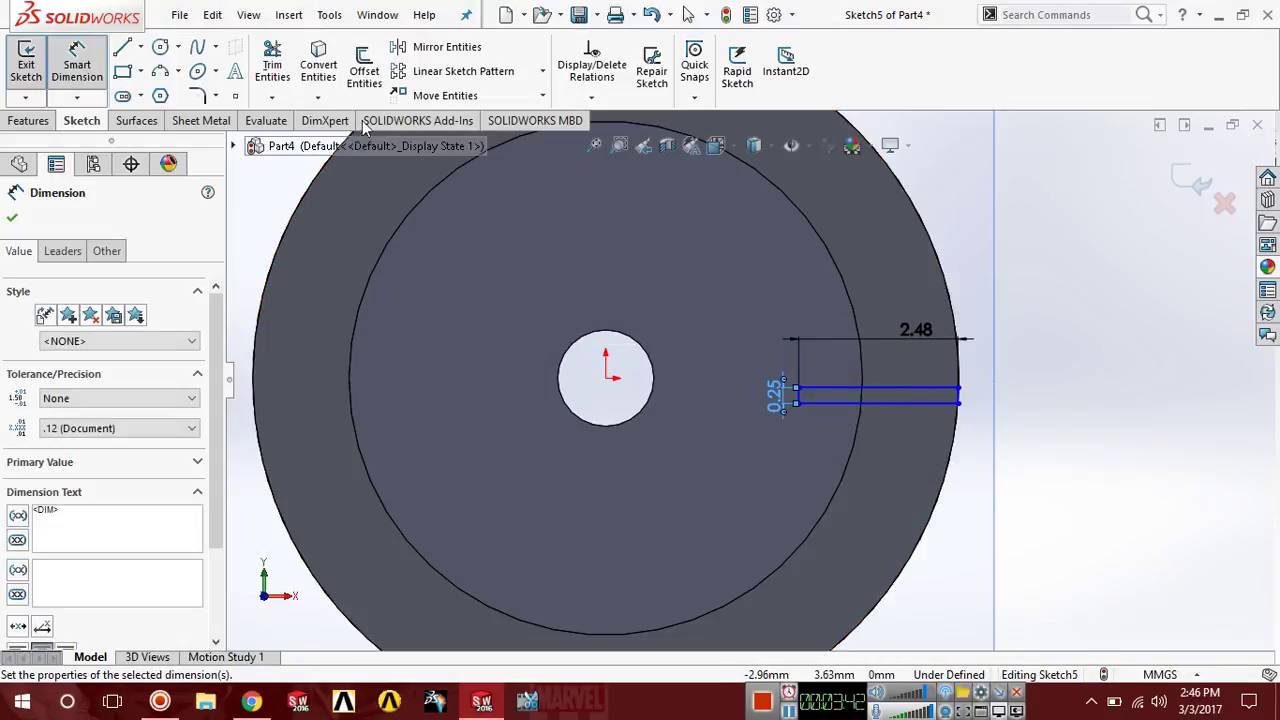
left_click(12, 221)
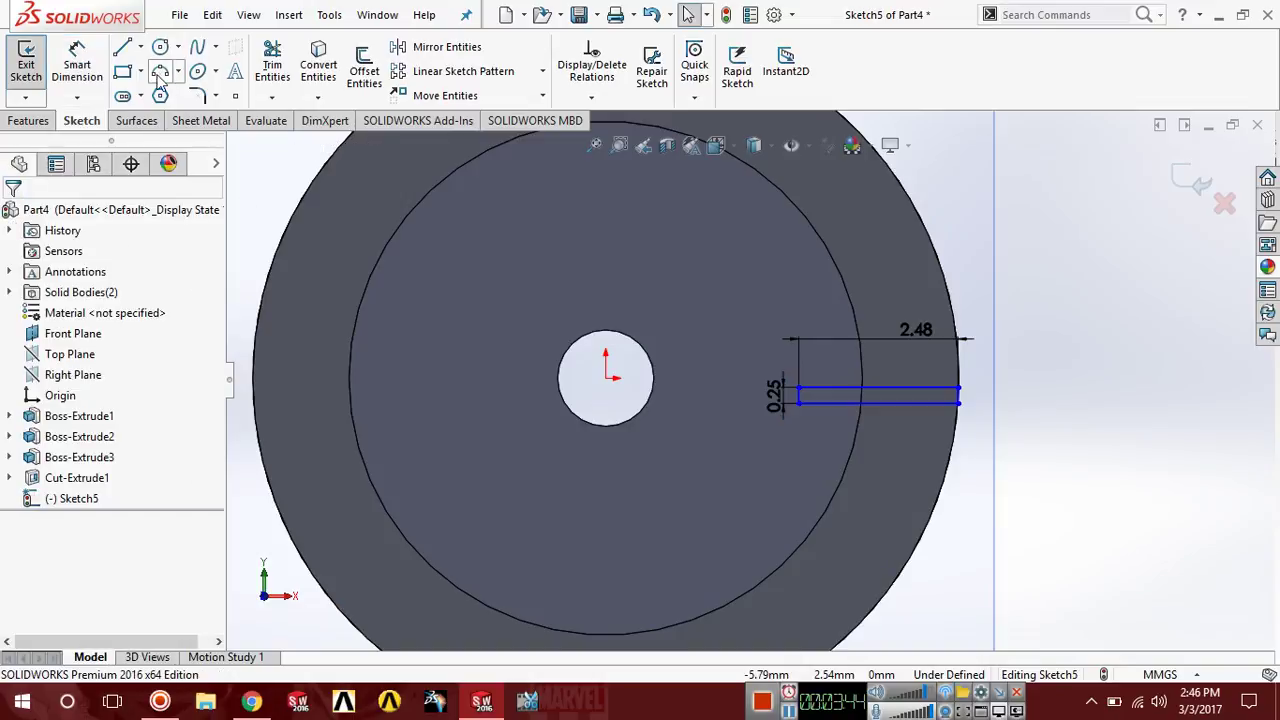
left_click(140, 47)
left_click(166, 98)
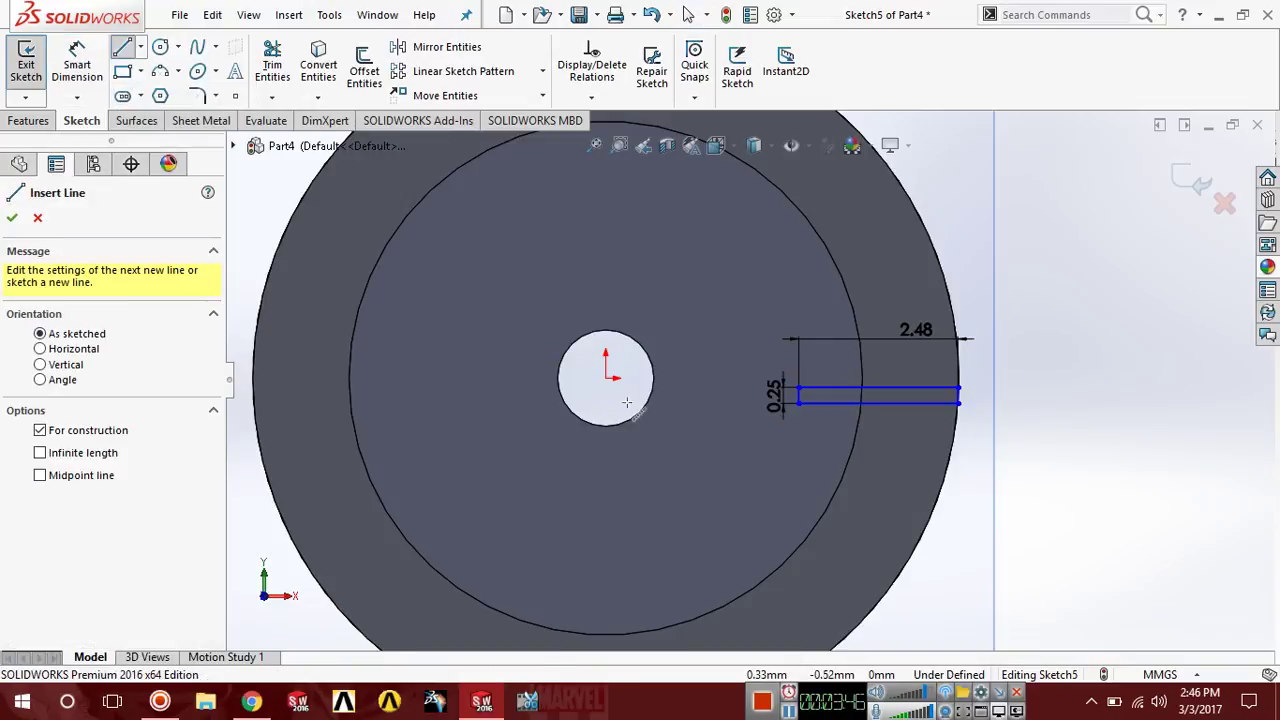
Draw a horizontal centerline from the circle centre and make the rectangle's top edge collinear with it.
left_click(606, 377)
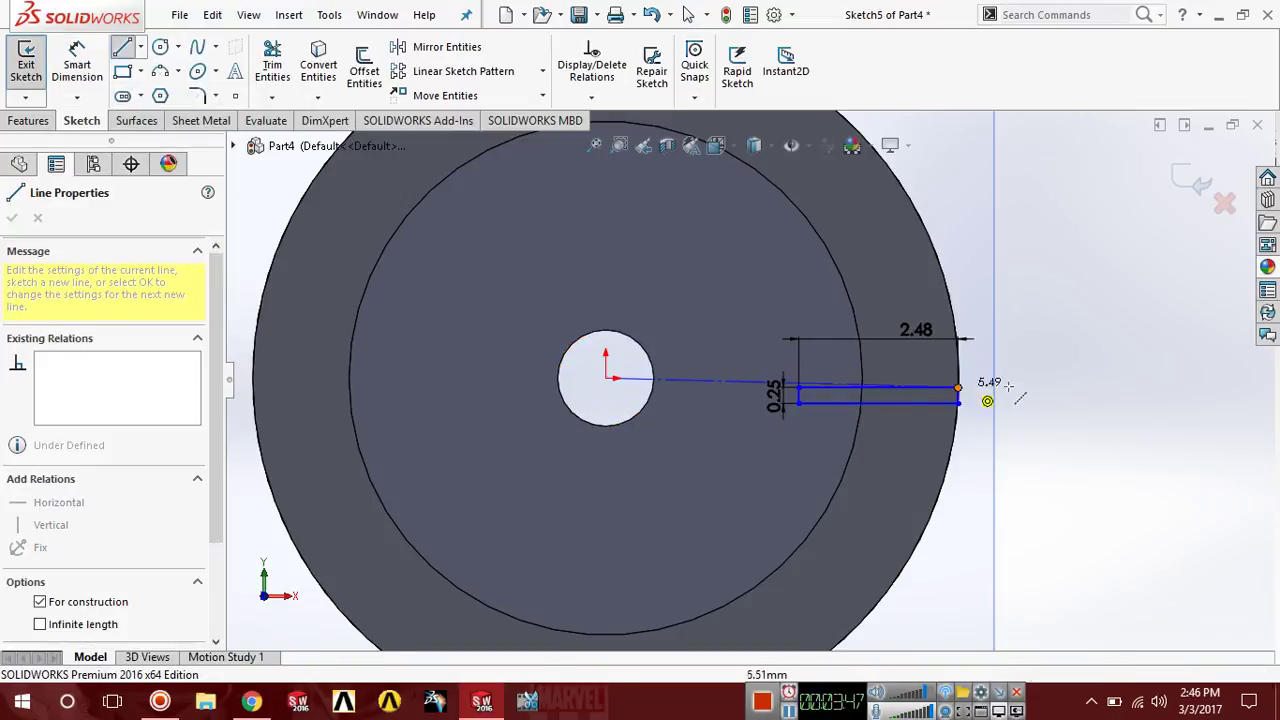
left_click(1073, 377)
key("Escape")
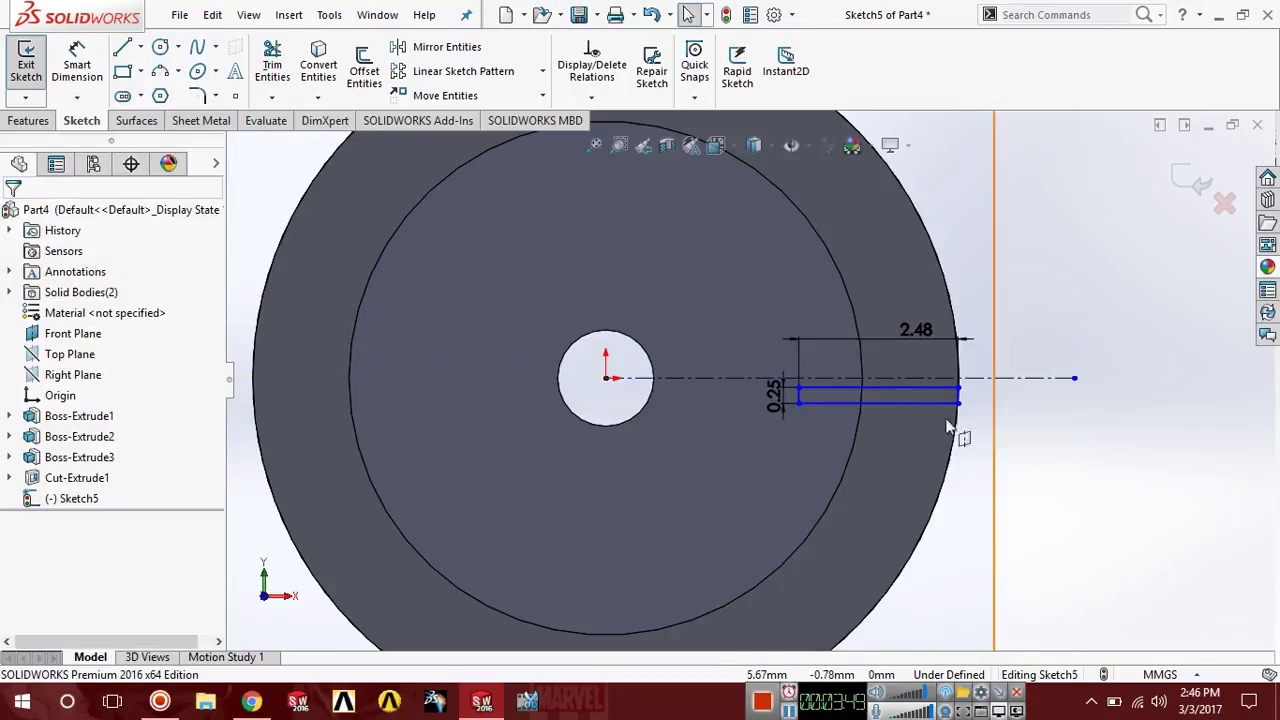
left_click(887, 389)
left_click(940, 402, "ctrl")
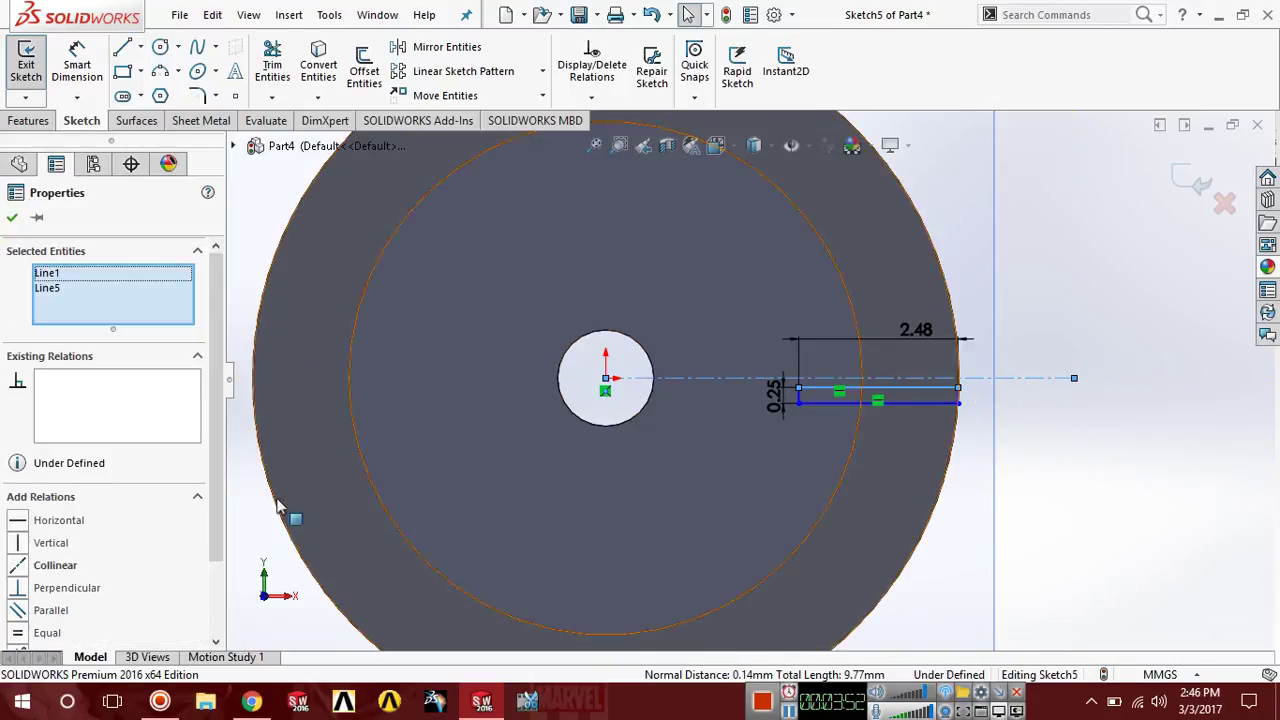
left_click(24, 568)
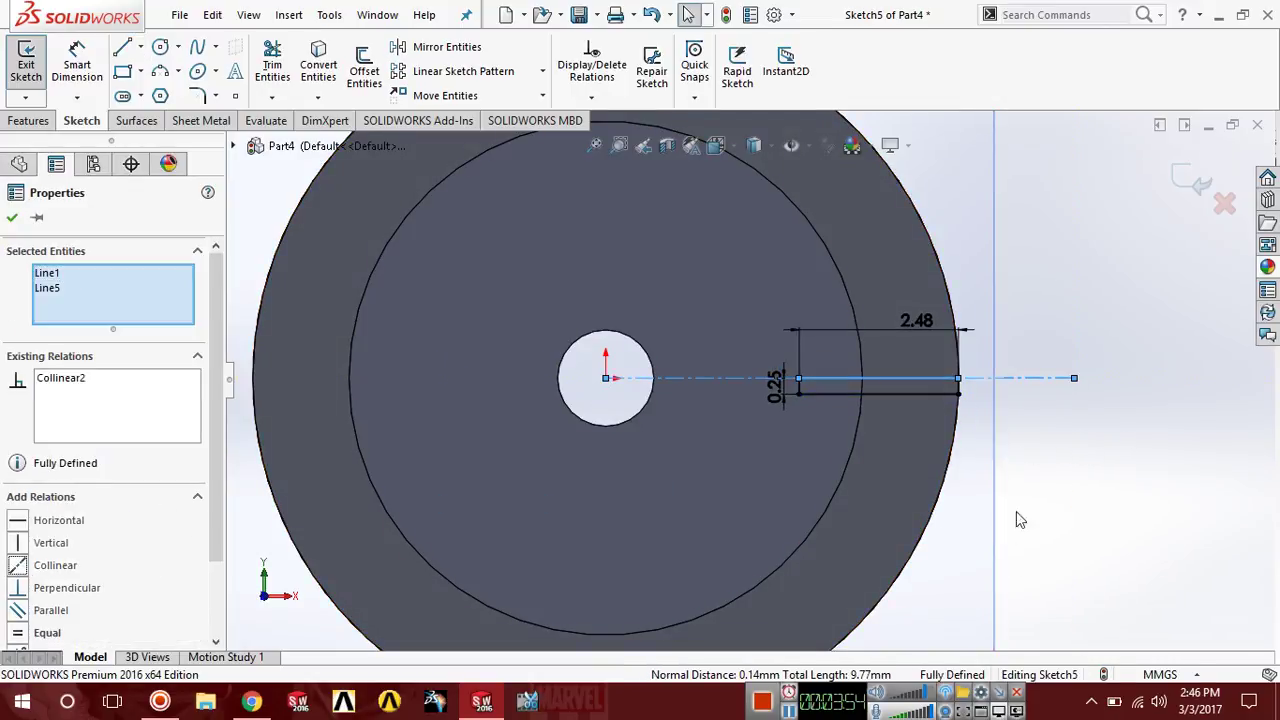
left_click(1032, 445)
scroll(948, 400, "down", 2)
scroll(855, 462, "down", 3)
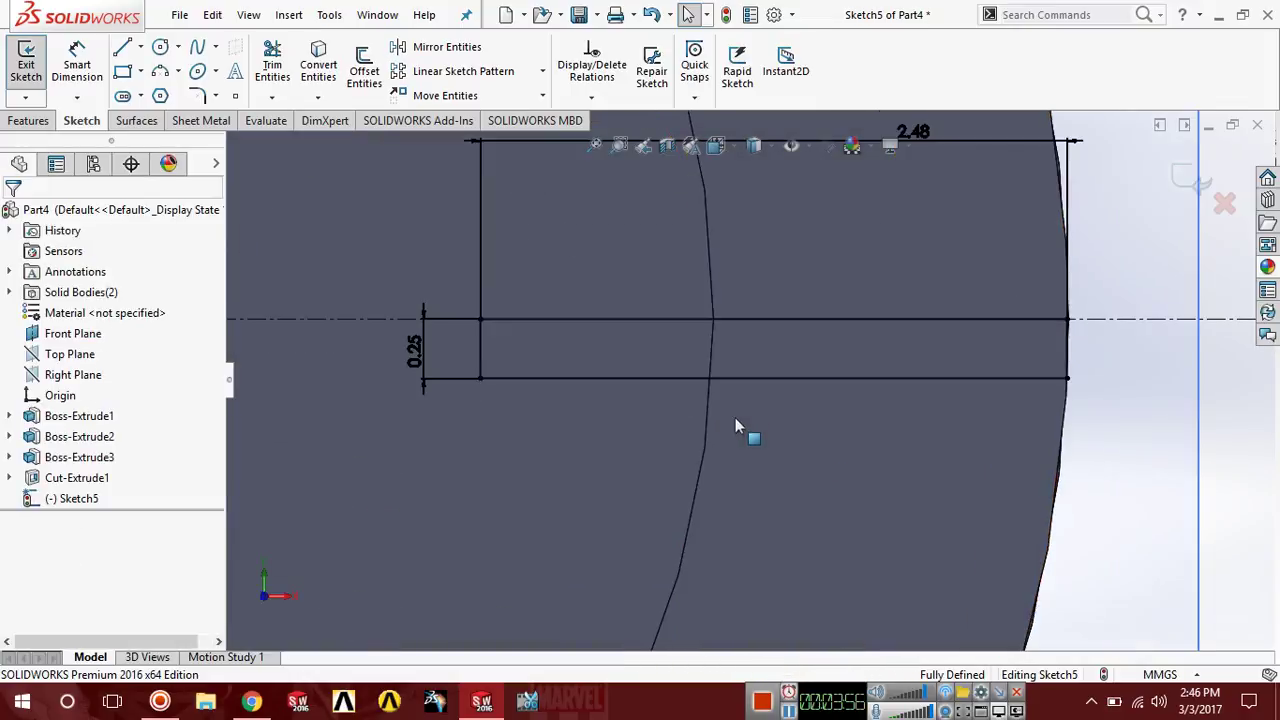
scroll(770, 435, "up", 4)
scroll(857, 487, "up", 3)
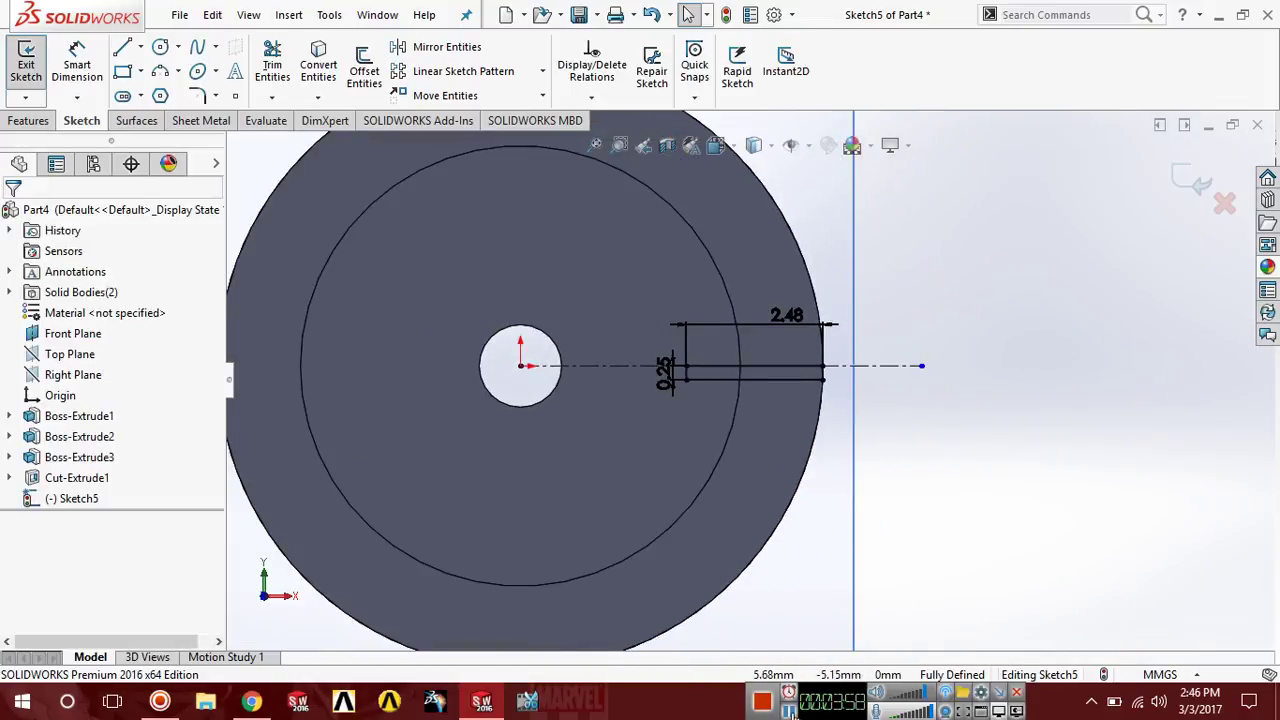
Draw a second centerline from the origin running diagonally down-right past the disk.
left_click(121, 50)
left_click(140, 47)
left_click(165, 94)
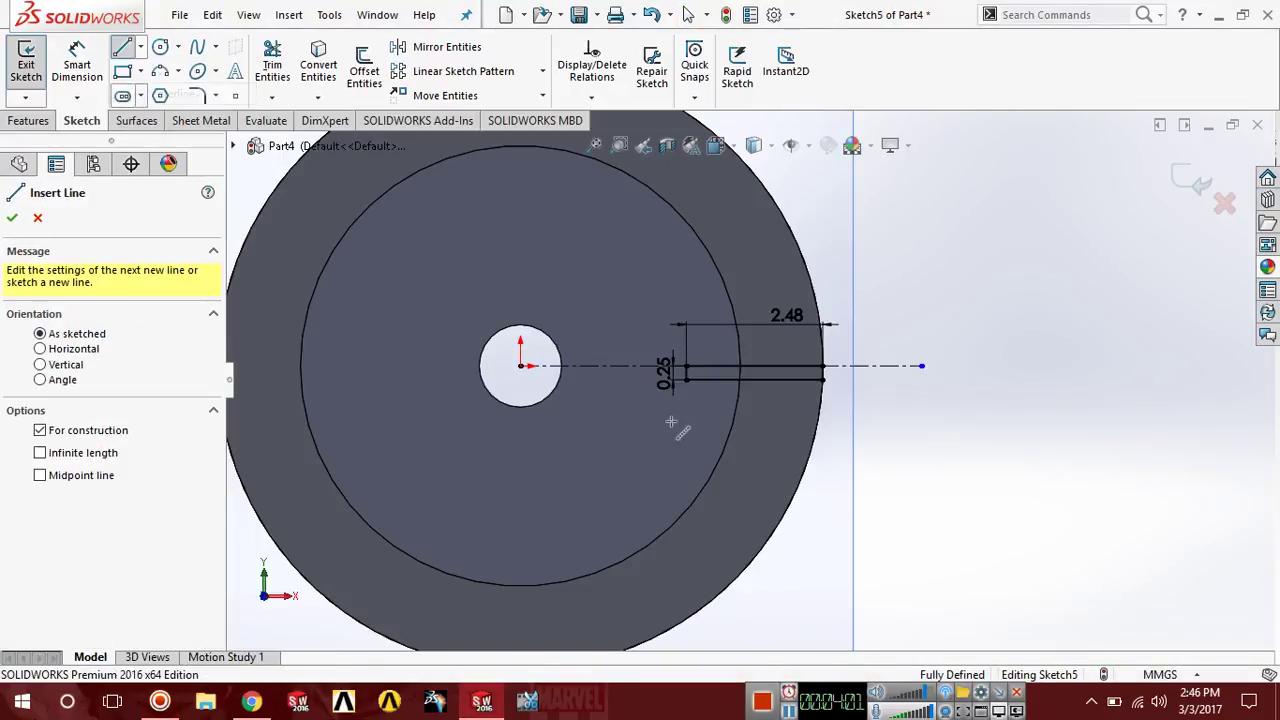
left_click(521, 366)
scroll(786, 406, "up", 3)
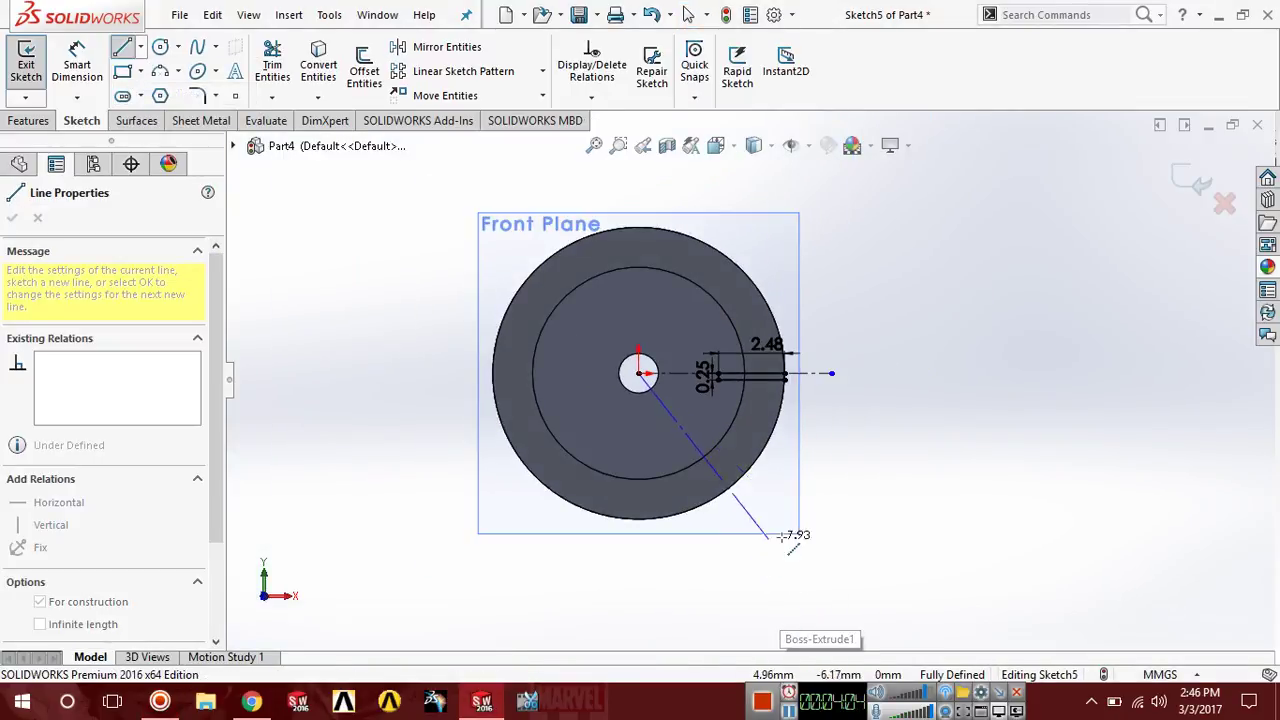
left_click(806, 517)
scroll(858, 530, "down", 3)
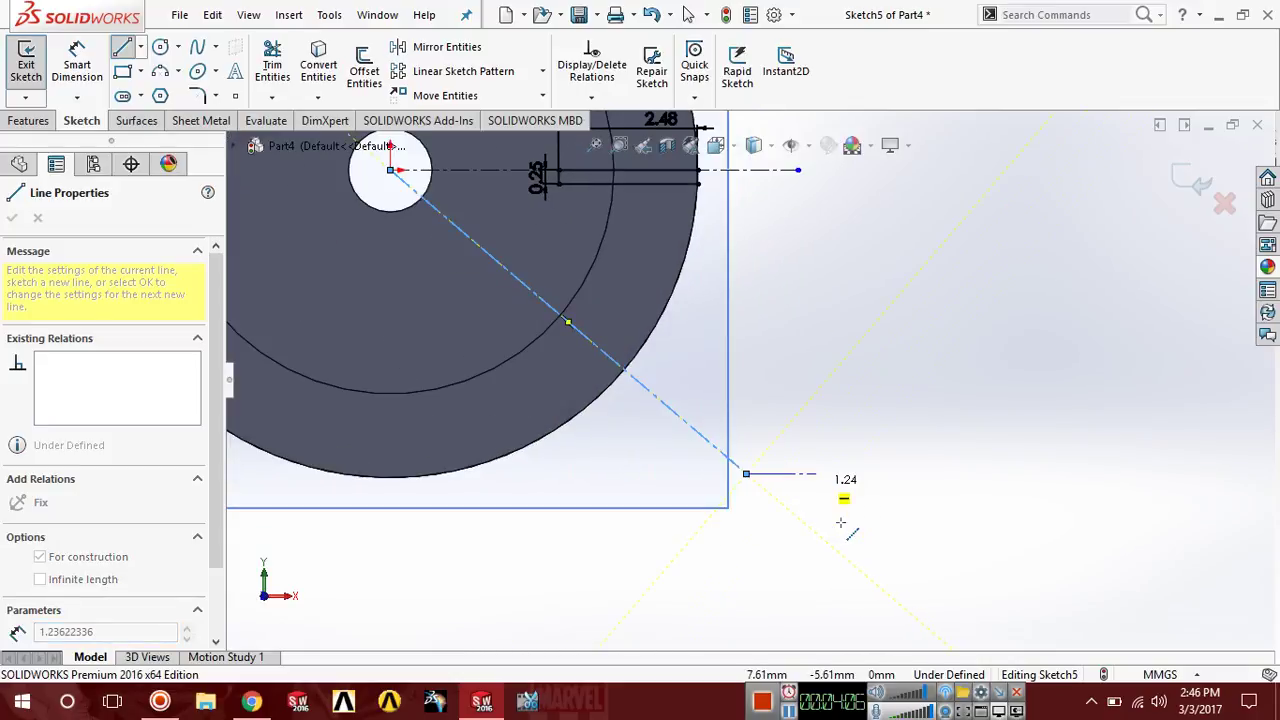
right_click(824, 508)
left_click(850, 489)
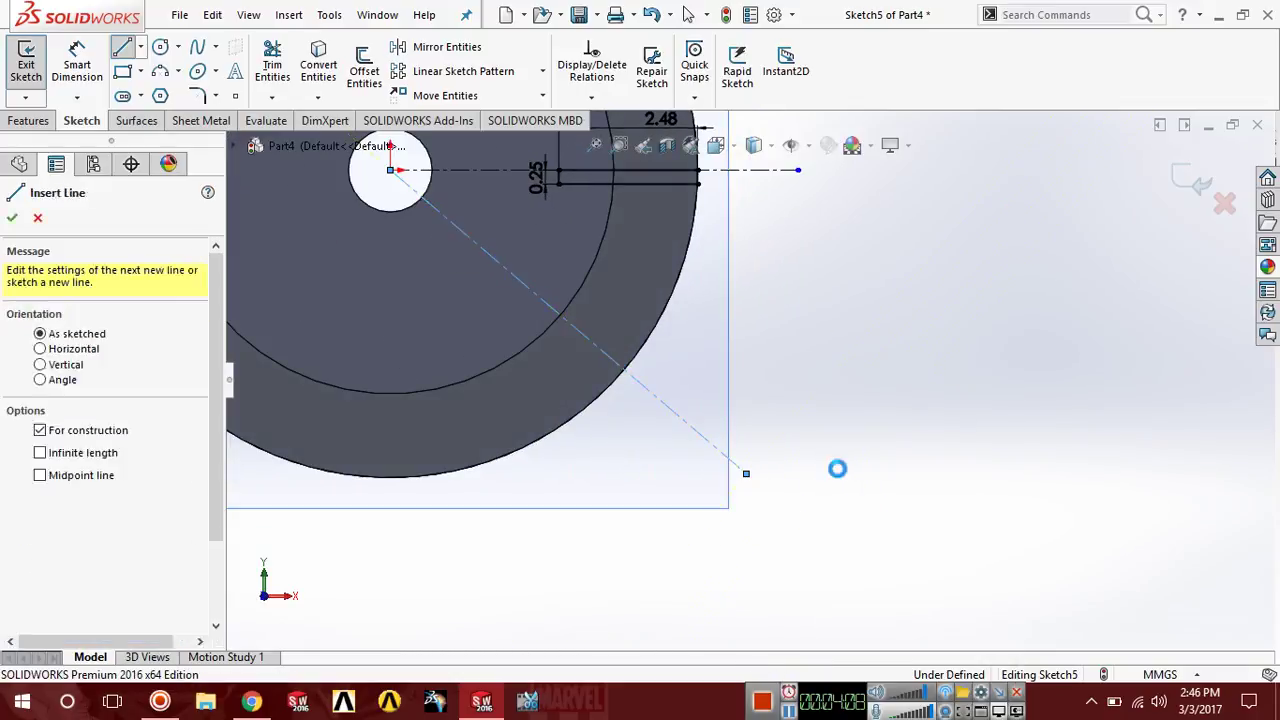
key("Escape")
scroll(760, 400, "up", 2)
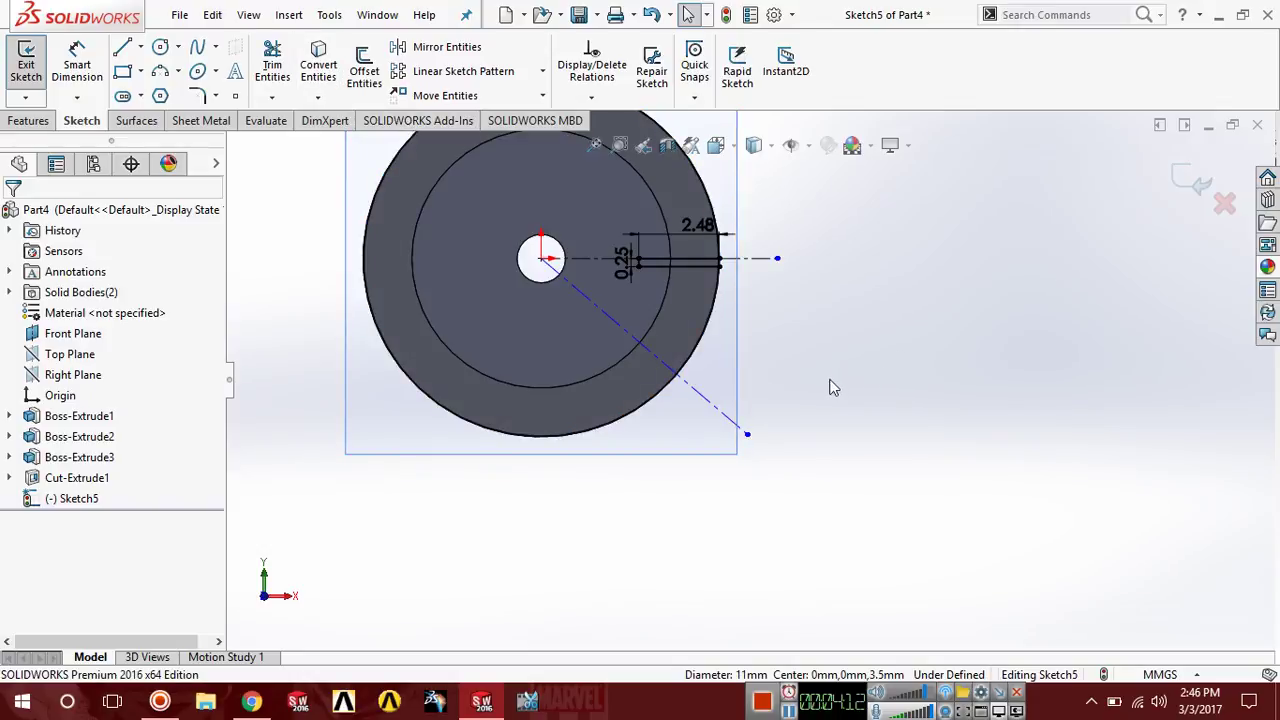
scroll(815, 375, "down", 2)
scroll(731, 369, "up", 2)
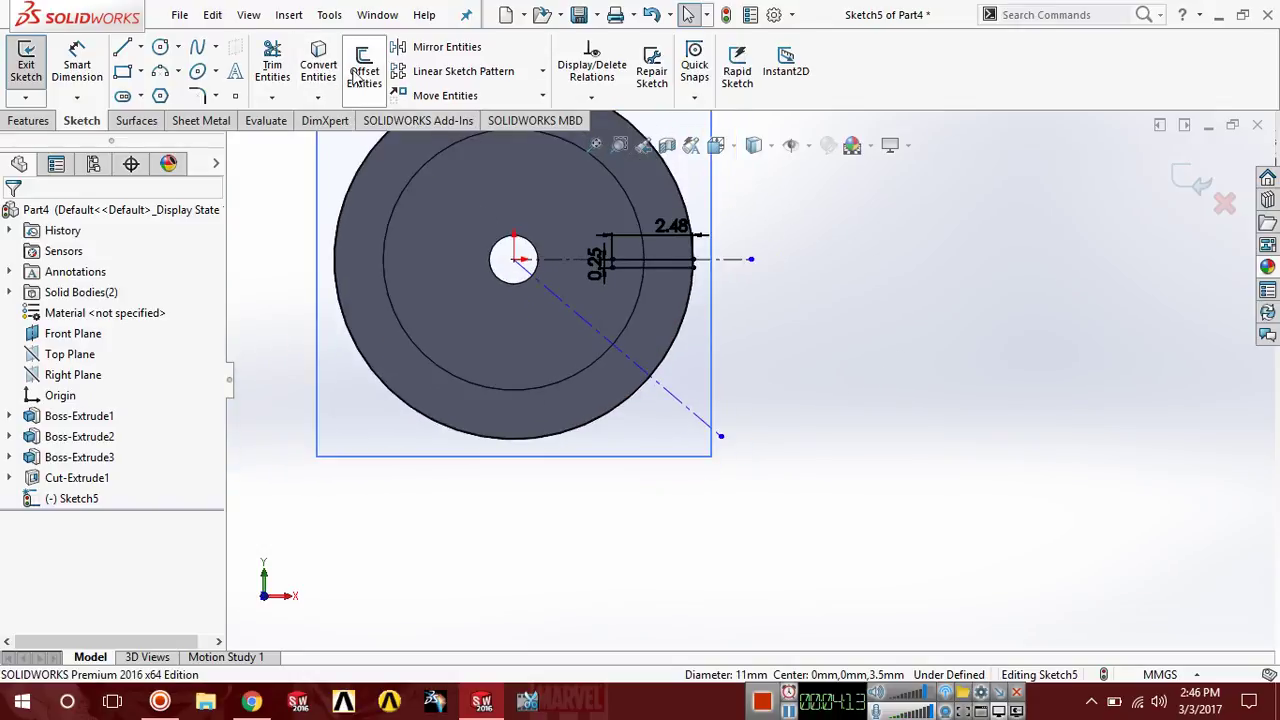
Leave Trim Entities without trimming anything and switch to Smart Dimension.
left_click(276, 70)
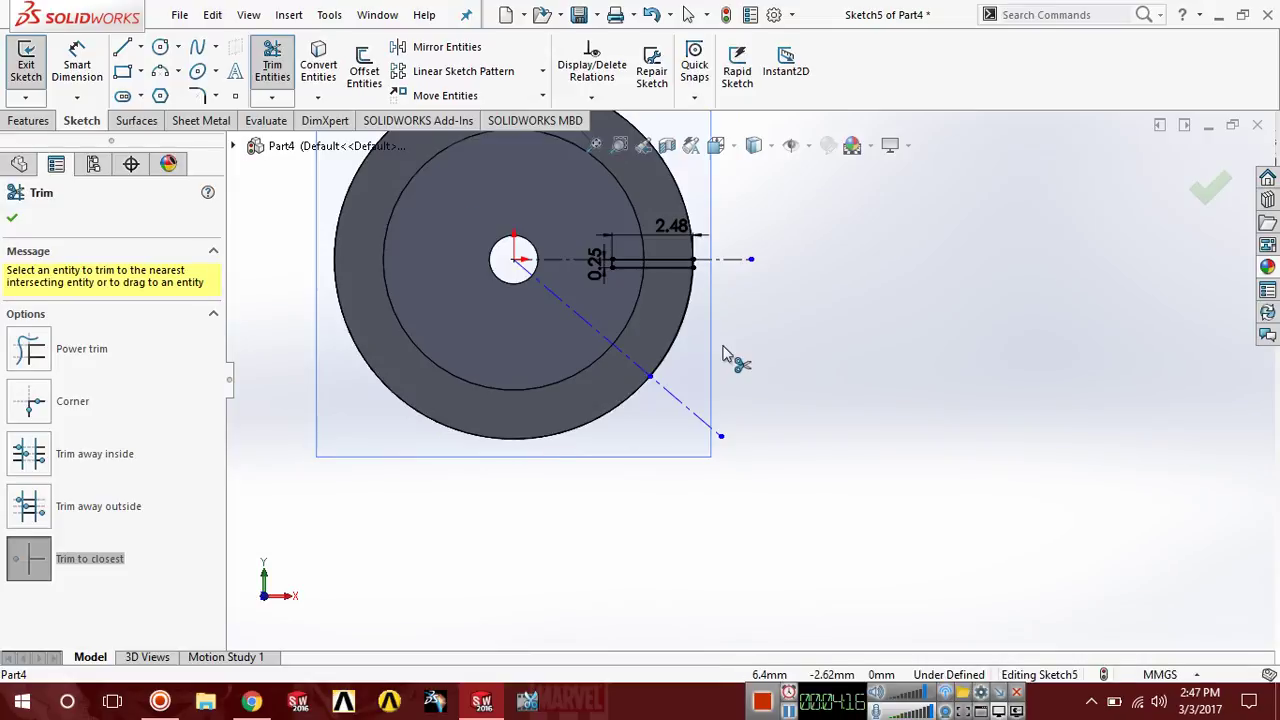
scroll(720, 400, "down", 1)
key("Escape")
scroll(728, 430, "down", 1)
scroll(735, 434, "up", 1)
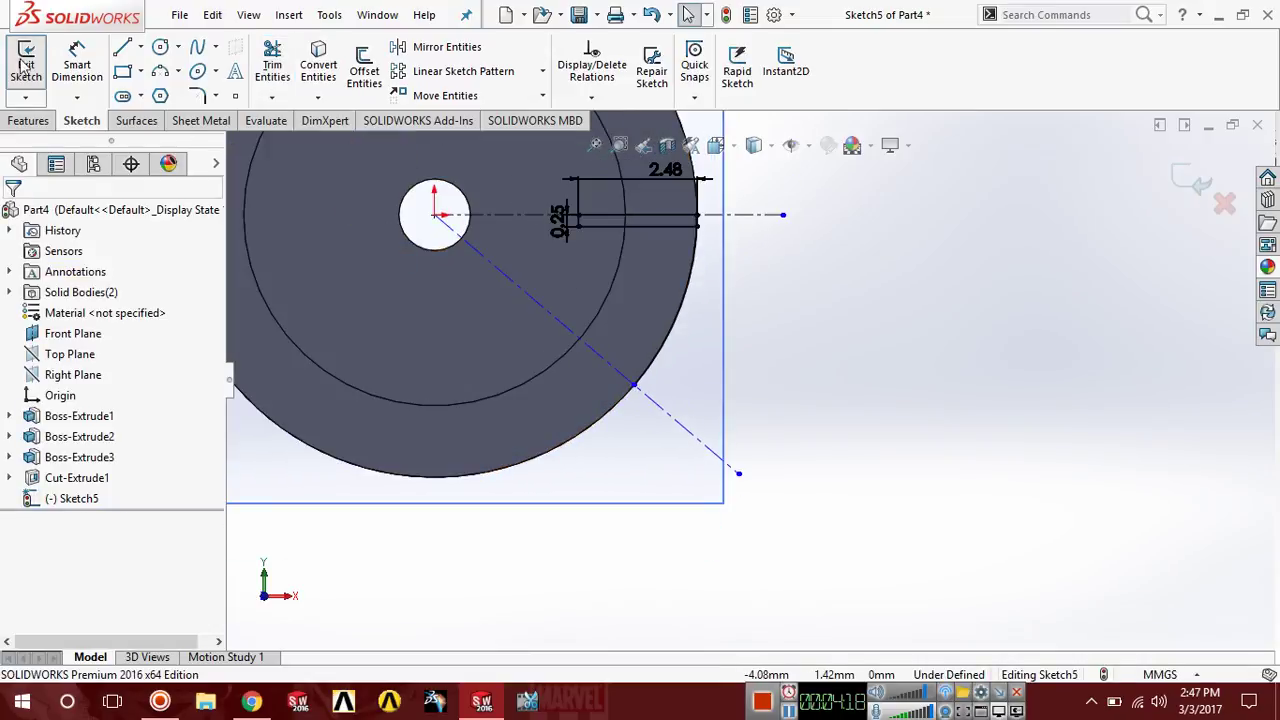
left_click(77, 64)
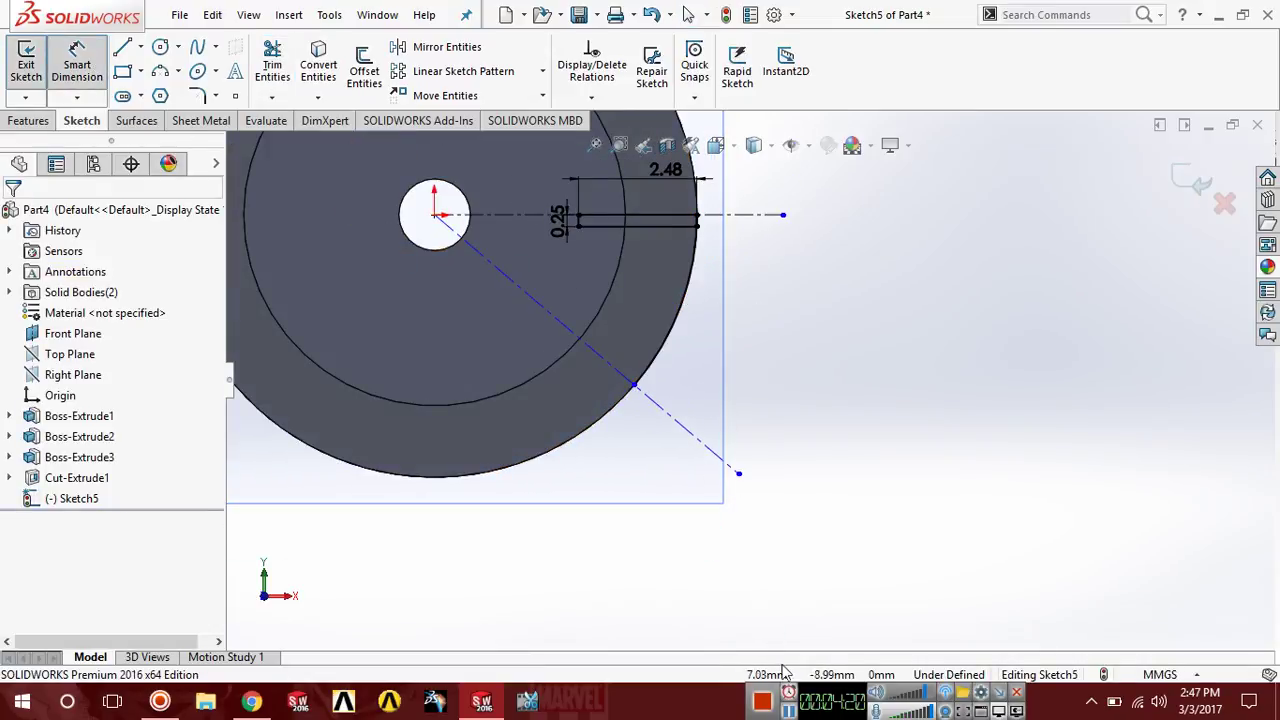
Place a horizontal 3.57 dimension at the blade's rim endpoint, then delete it.
scroll(737, 357, "down", 1)
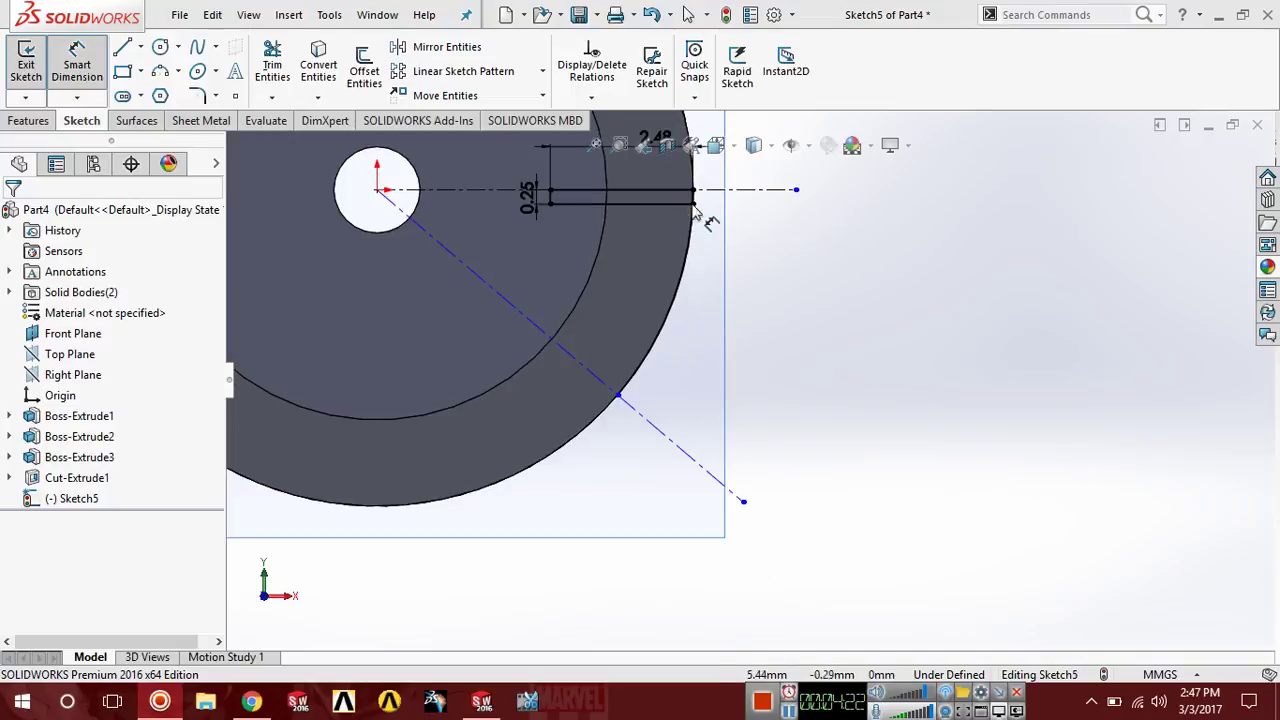
left_click(697, 198)
left_click(618, 397)
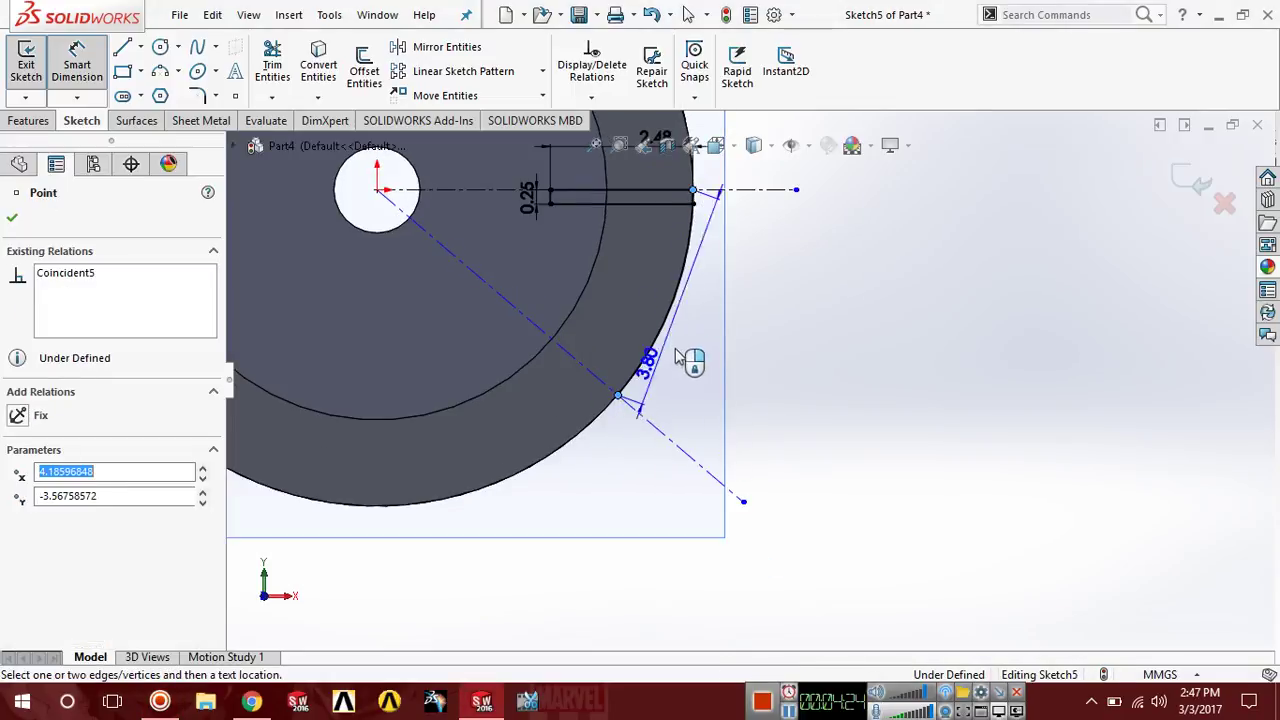
left_click(770, 392)
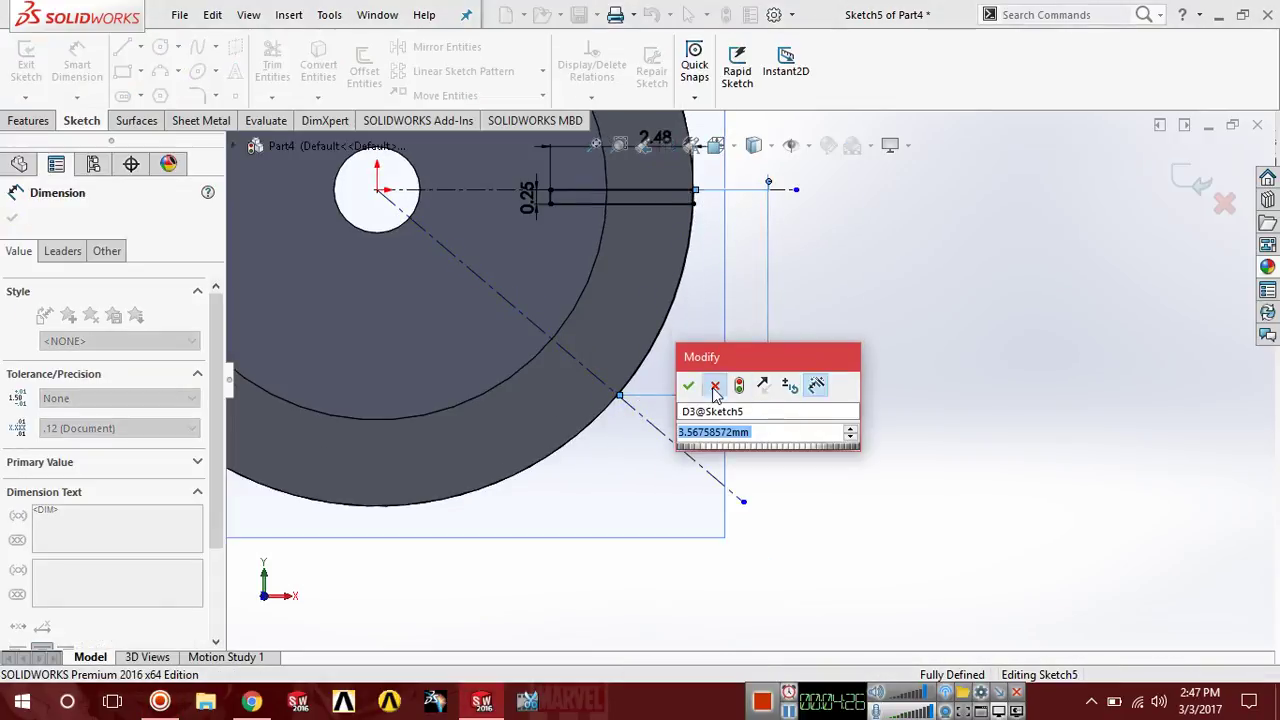
left_click(714, 385)
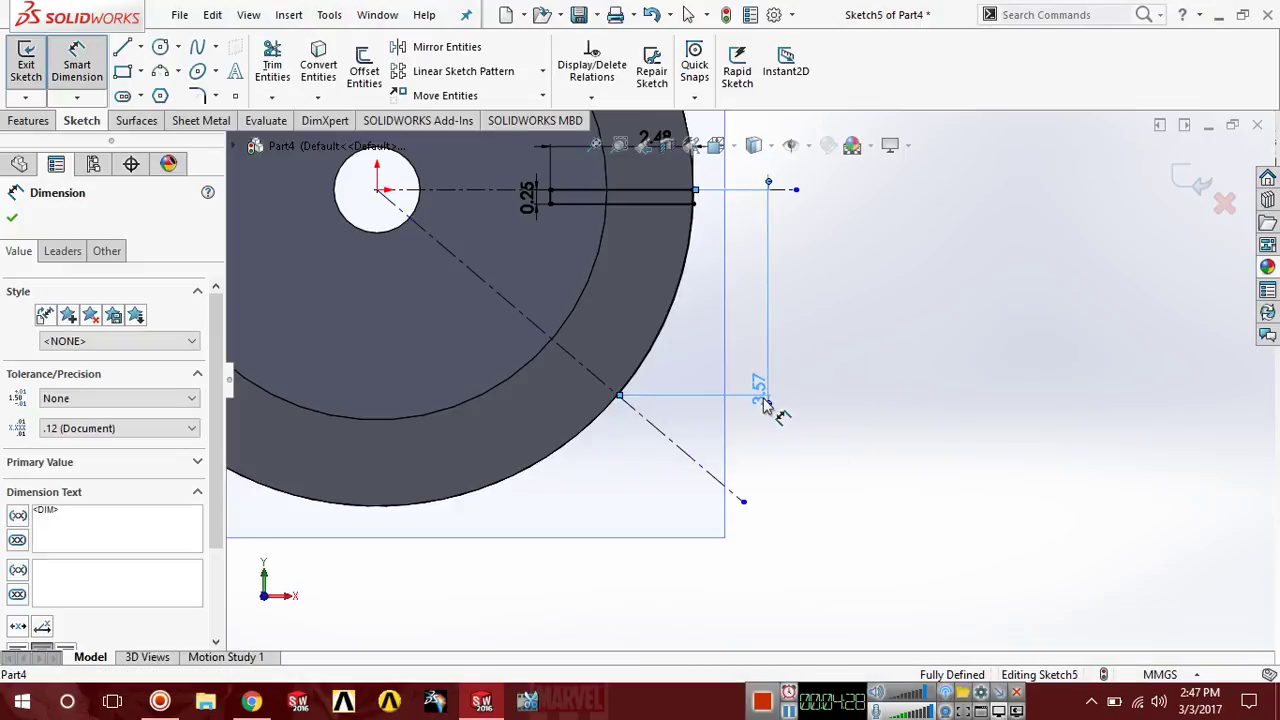
key("Delete")
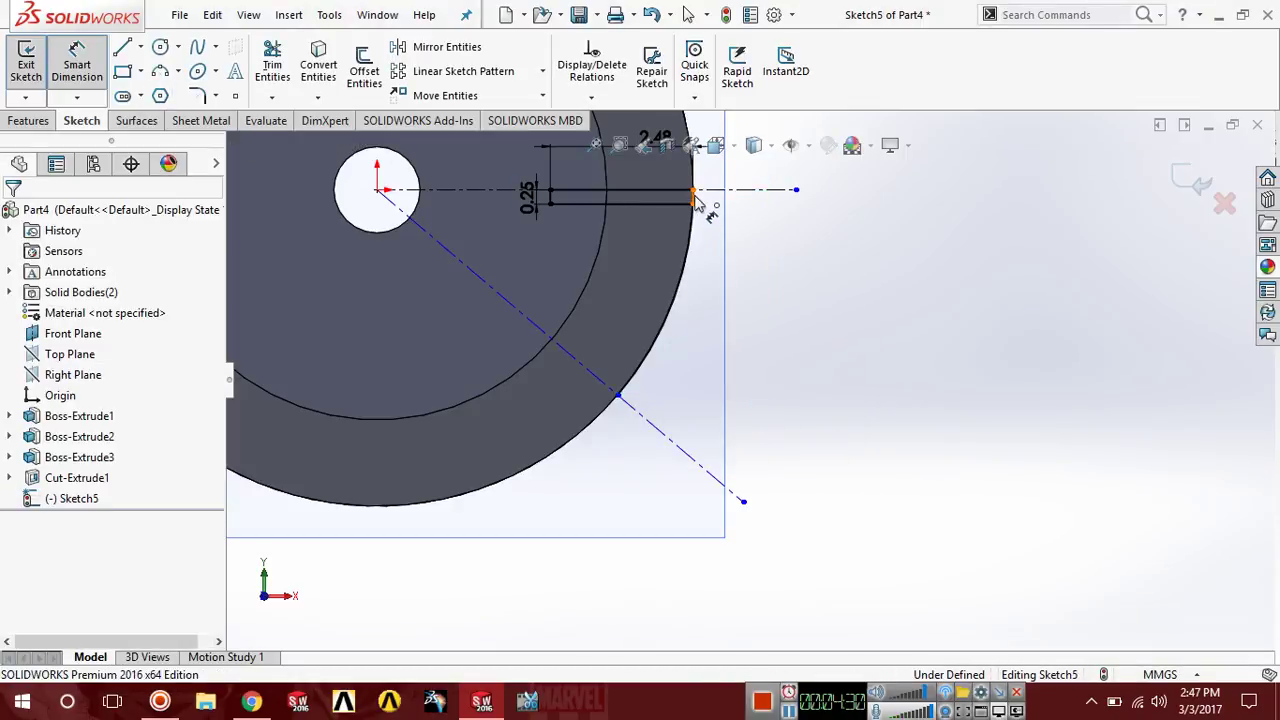
Dimension the distance between the blade's outer endpoint and the diagonal line to 2.40 mm.
left_click(694, 192)
left_click(619, 397)
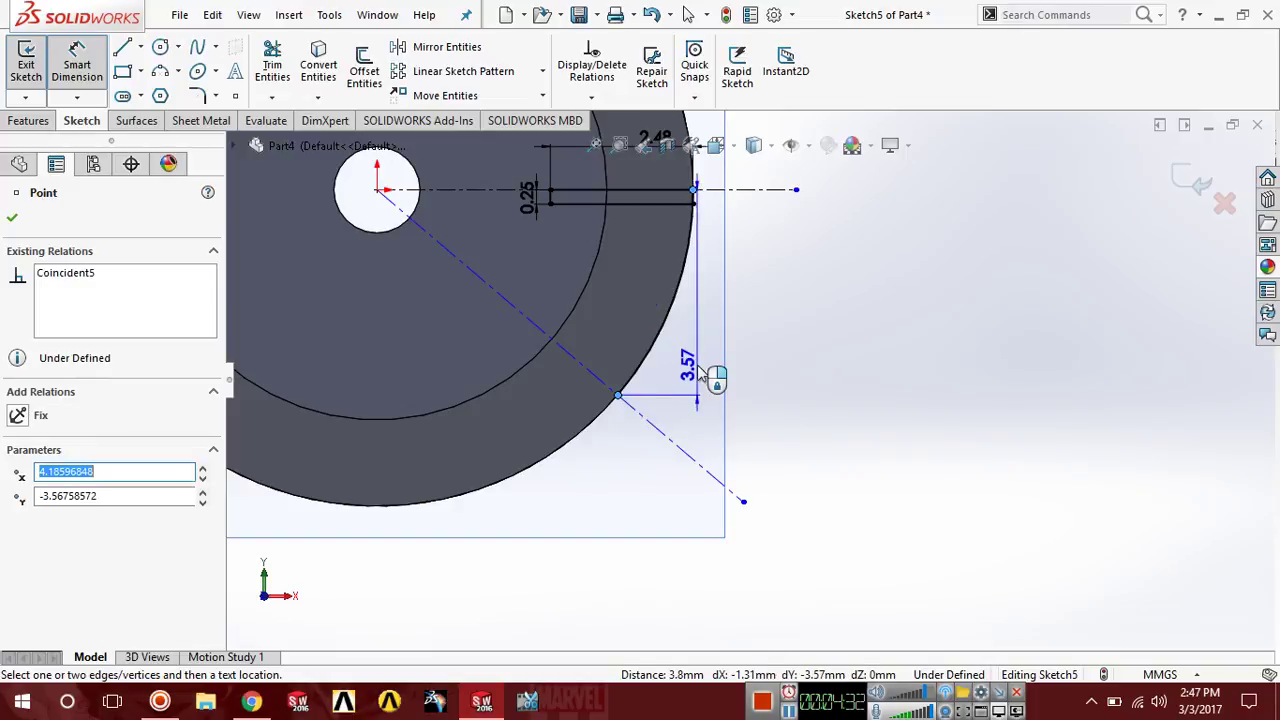
left_click(679, 386)
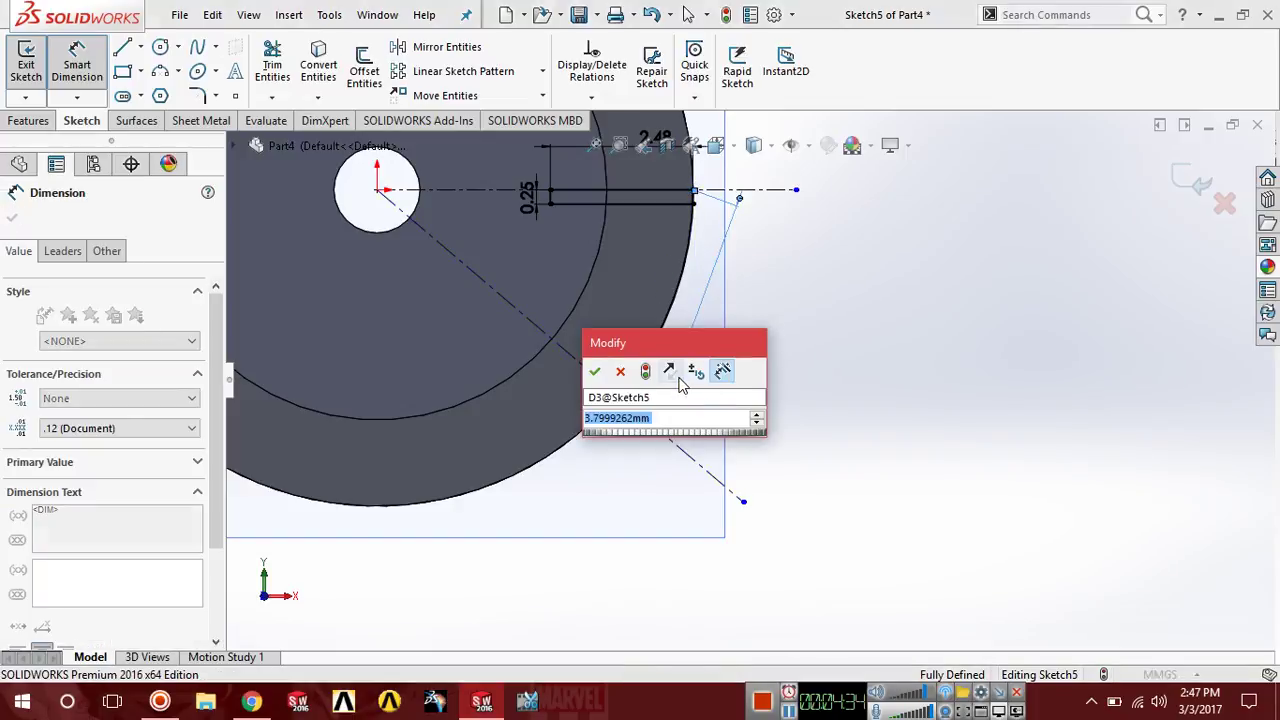
type("2.4")
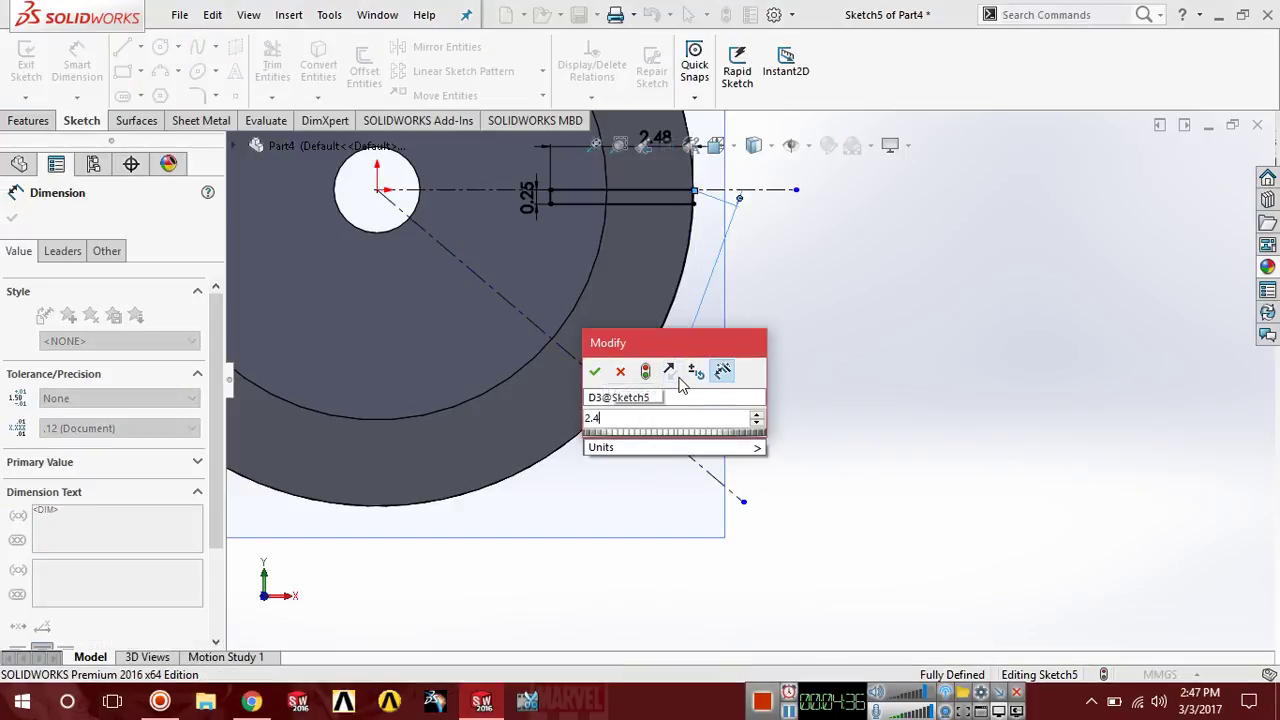
key("Return")
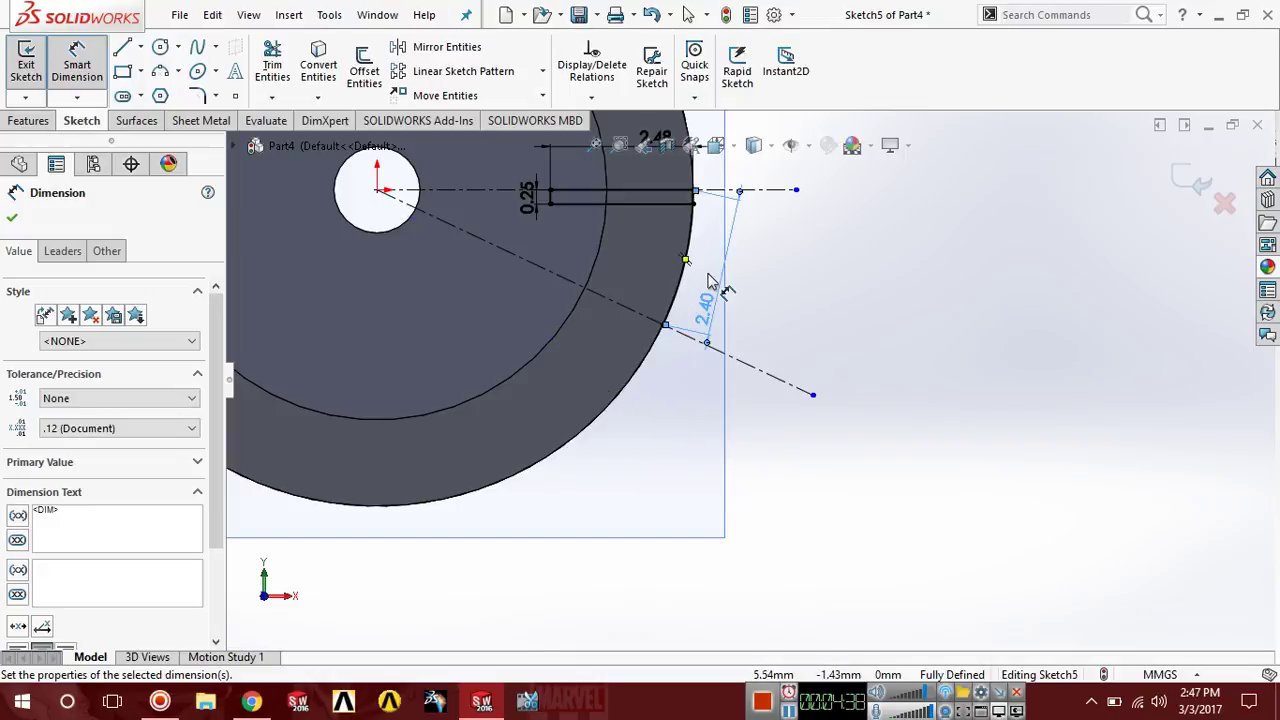
scroll(712, 280, "down", 3)
scroll(731, 343, "up", 4)
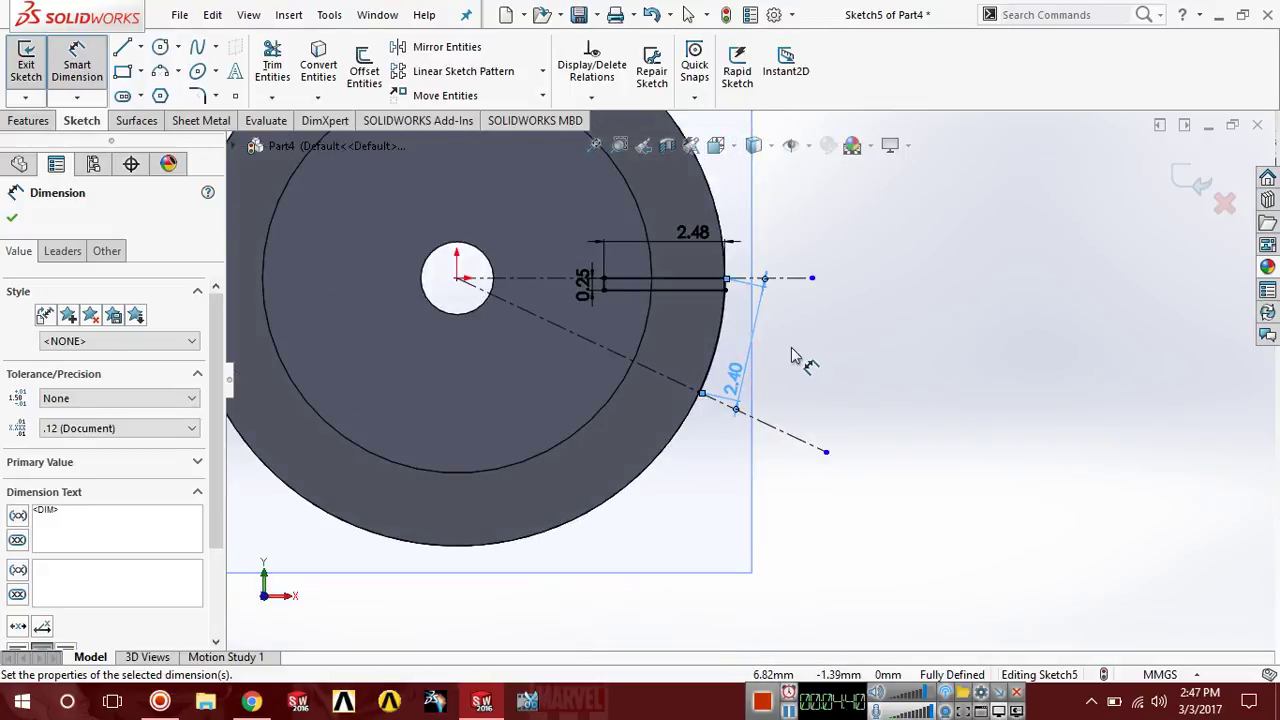
key("Escape")
scroll(740, 300, "down", 3)
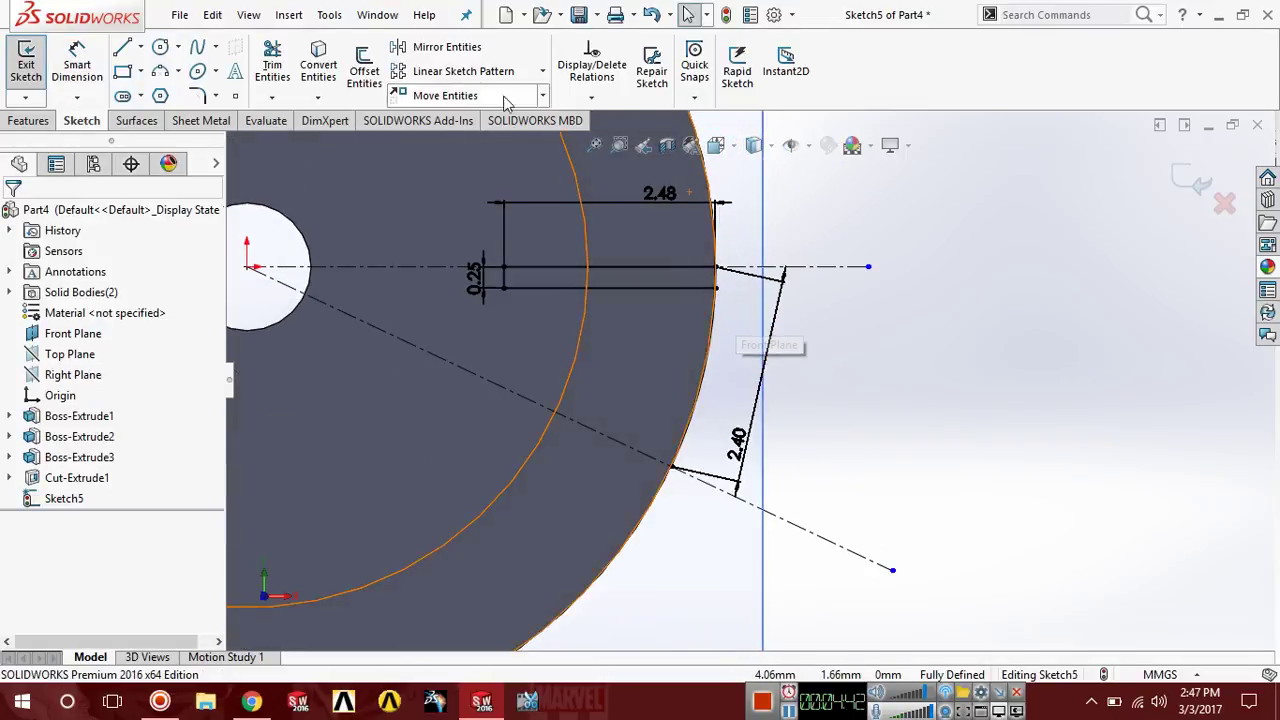
Offset the disk's outer edge by 0.15 mm.
left_click(364, 70)
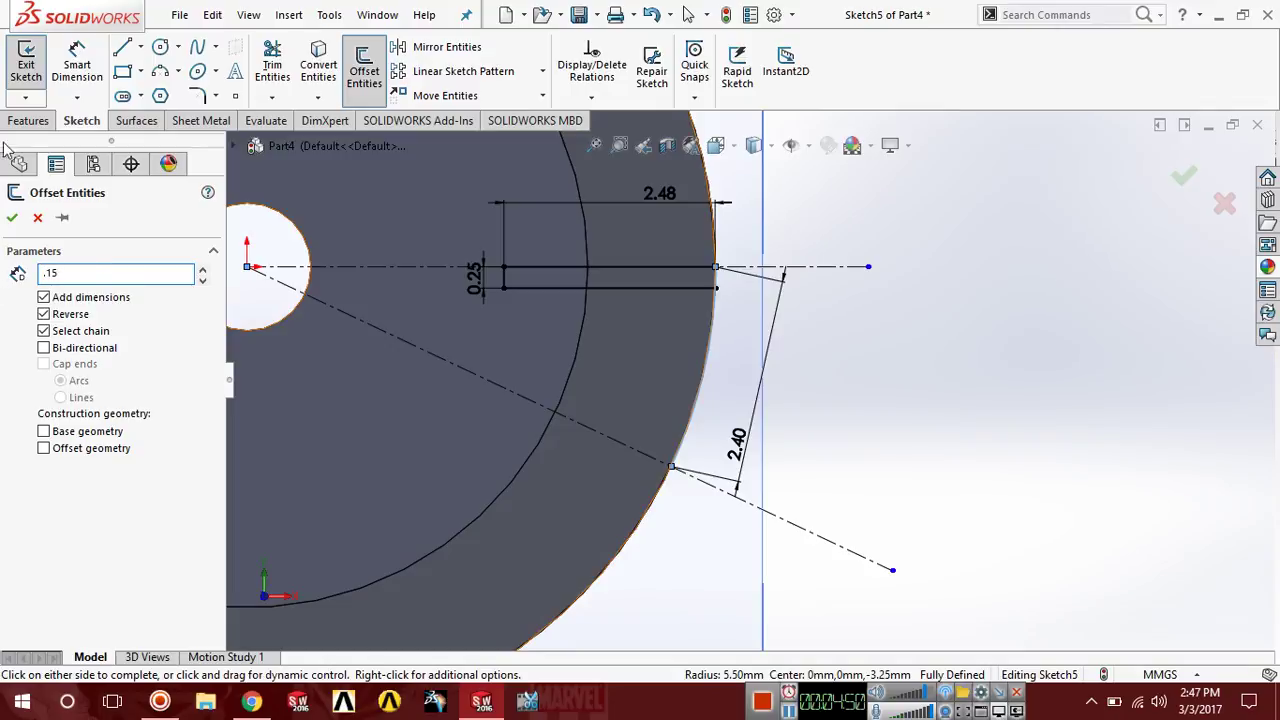
left_click(909, 414)
scroll(675, 305, "down", 1)
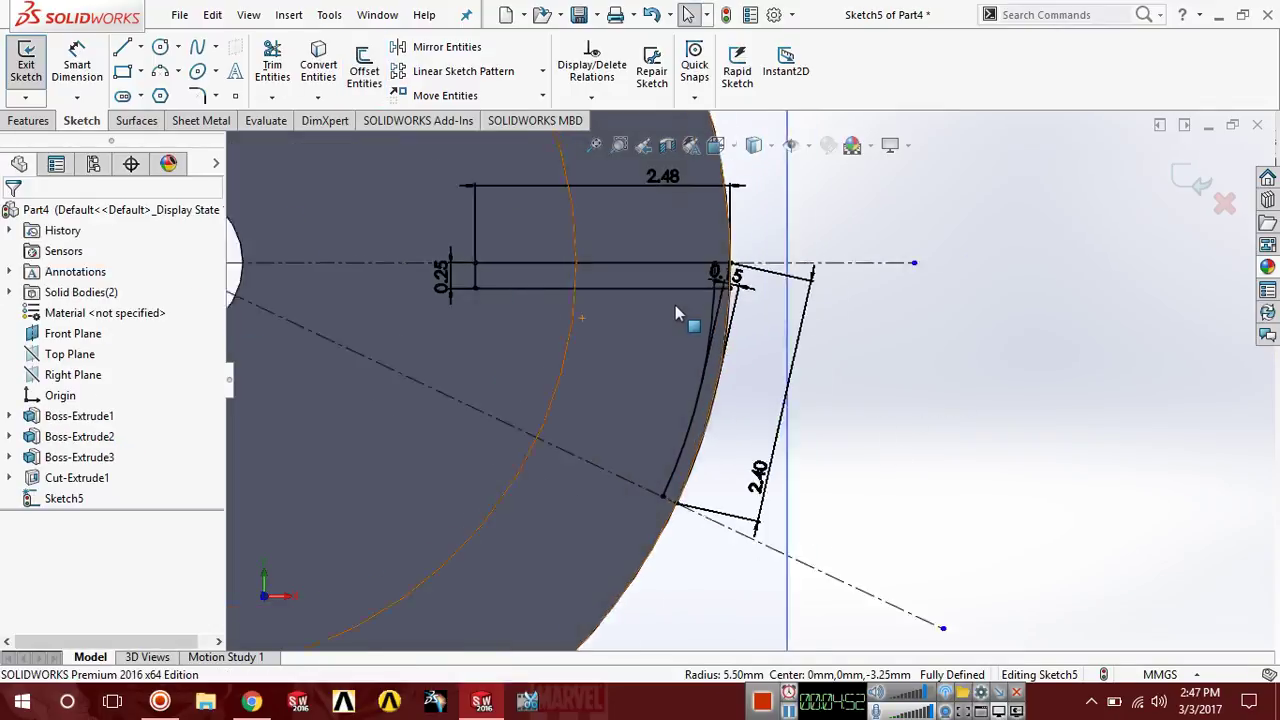
scroll(675, 313, "down", 3)
Trim the short vertical segment and the leftover corner segment at the blade.
key("t")
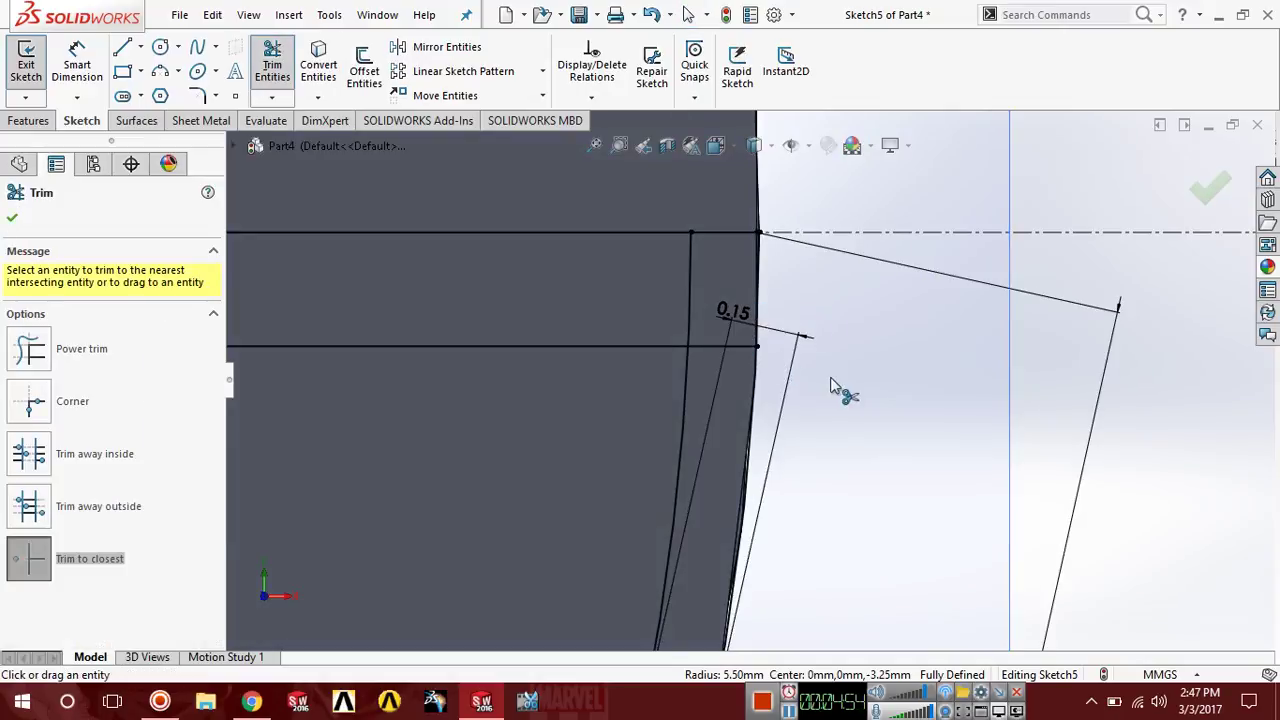
left_click(692, 305)
left_click(714, 349)
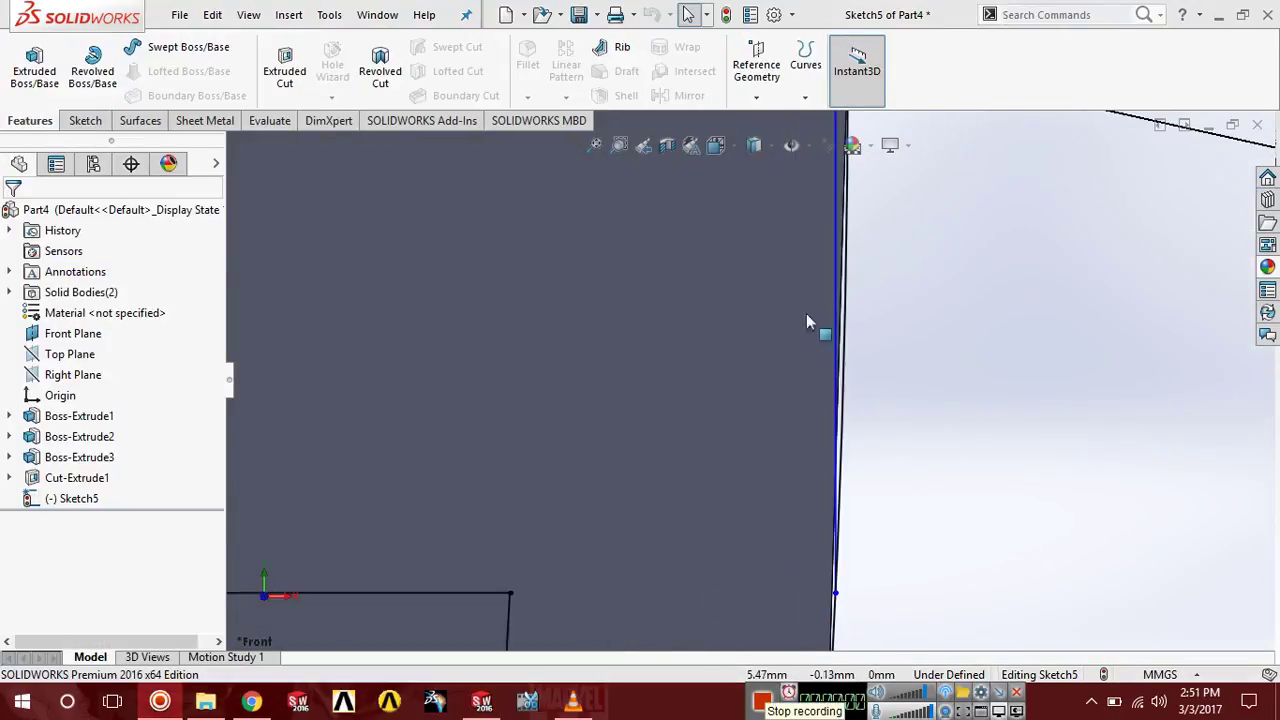
Merge the blade line's corner endpoint with the rim line's endpoint into one point.
scroll(810, 322, "up", 2)
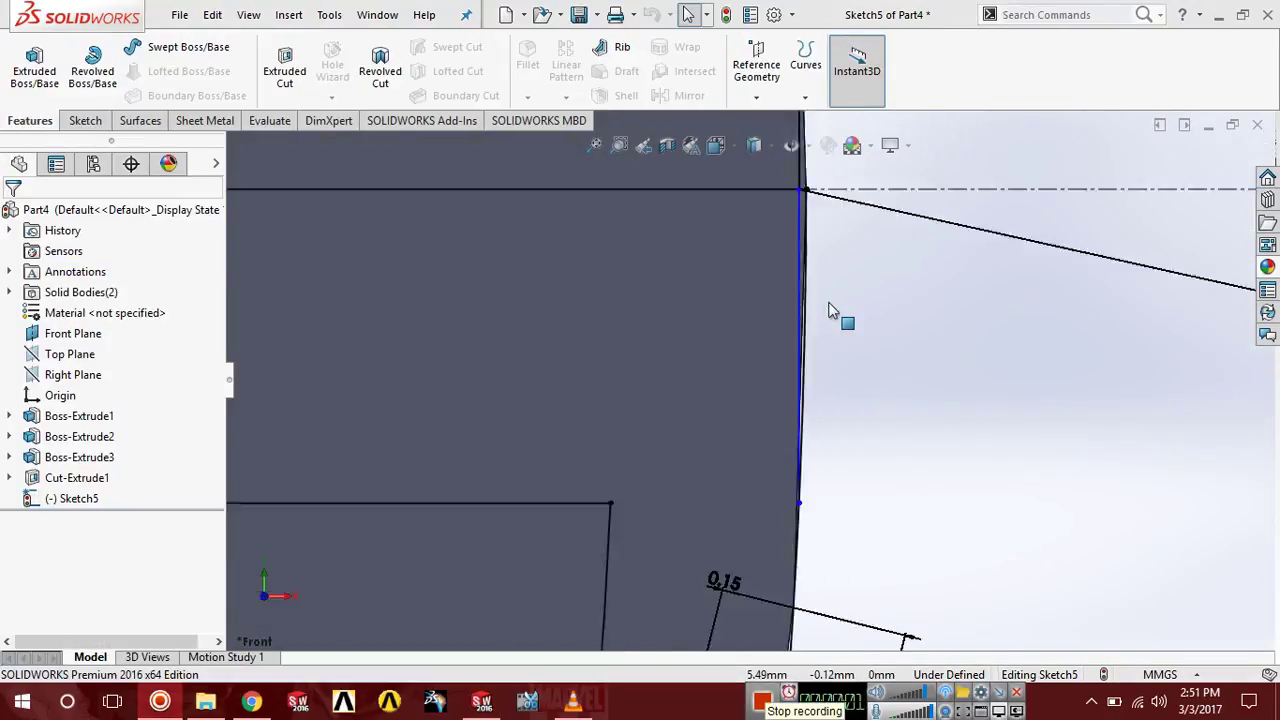
left_click(695, 315)
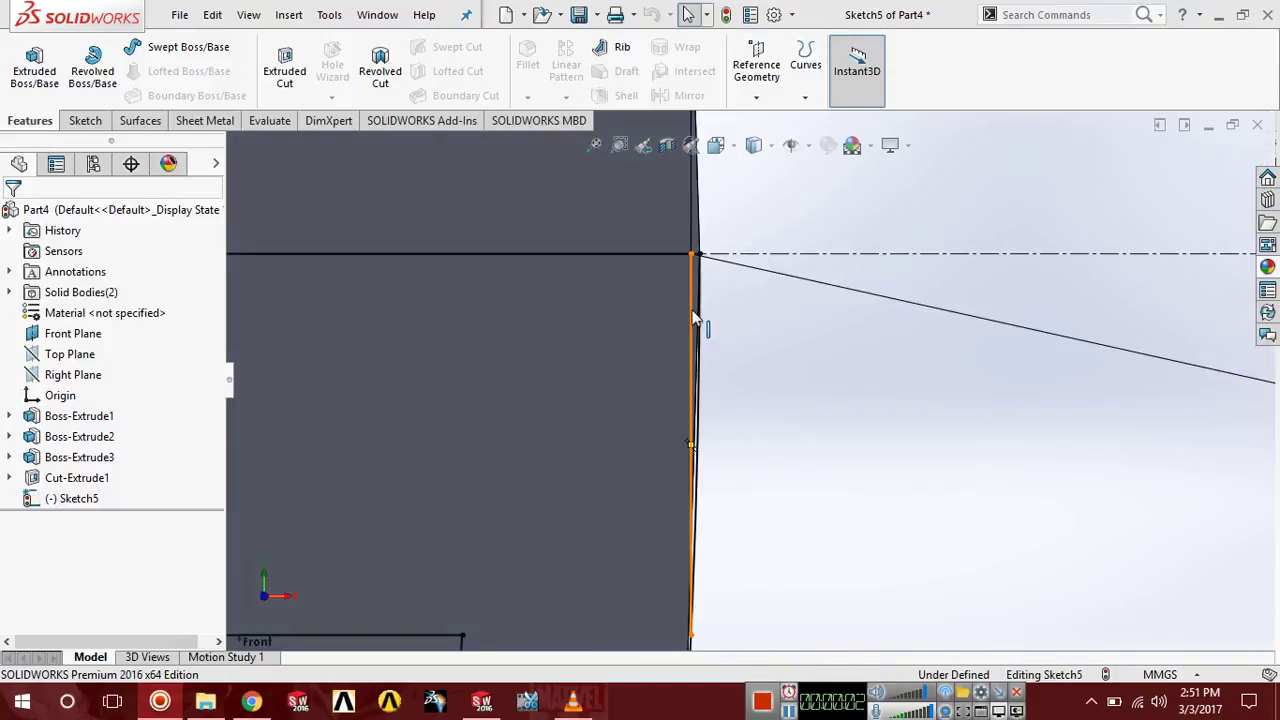
left_click(787, 360)
mouse_move(678, 237)
middle_mouse_down("ctrl")
mouse_move(693, 351)
mouse_move(710, 380)
mouse_move(688, 407)
middle_mouse_up("ctrl")
left_click(684, 401)
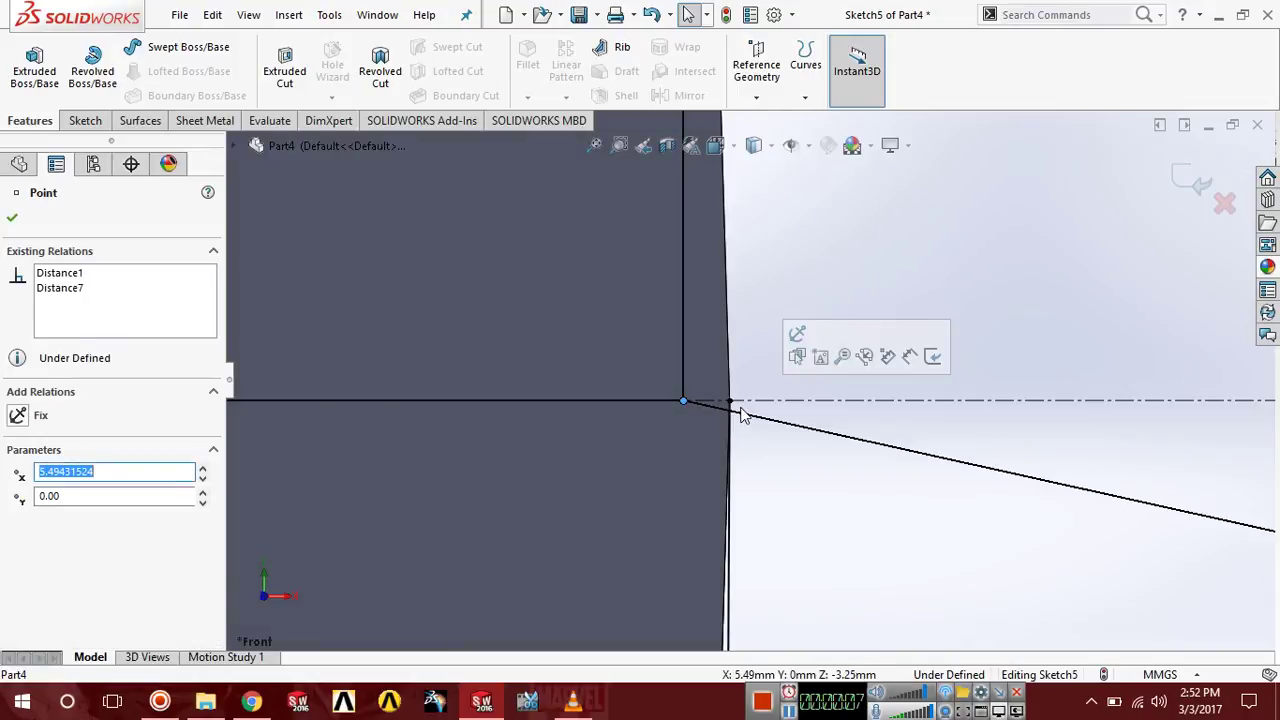
left_click(730, 402, "ctrl")
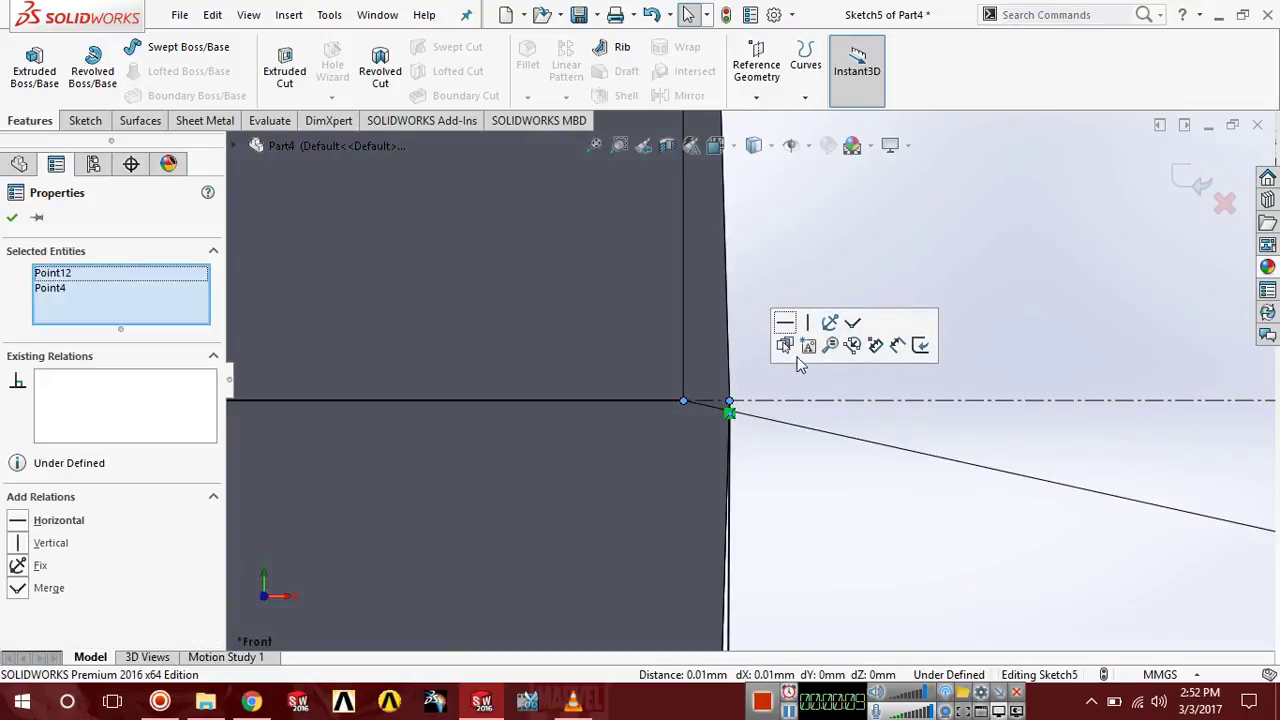
left_click(853, 323)
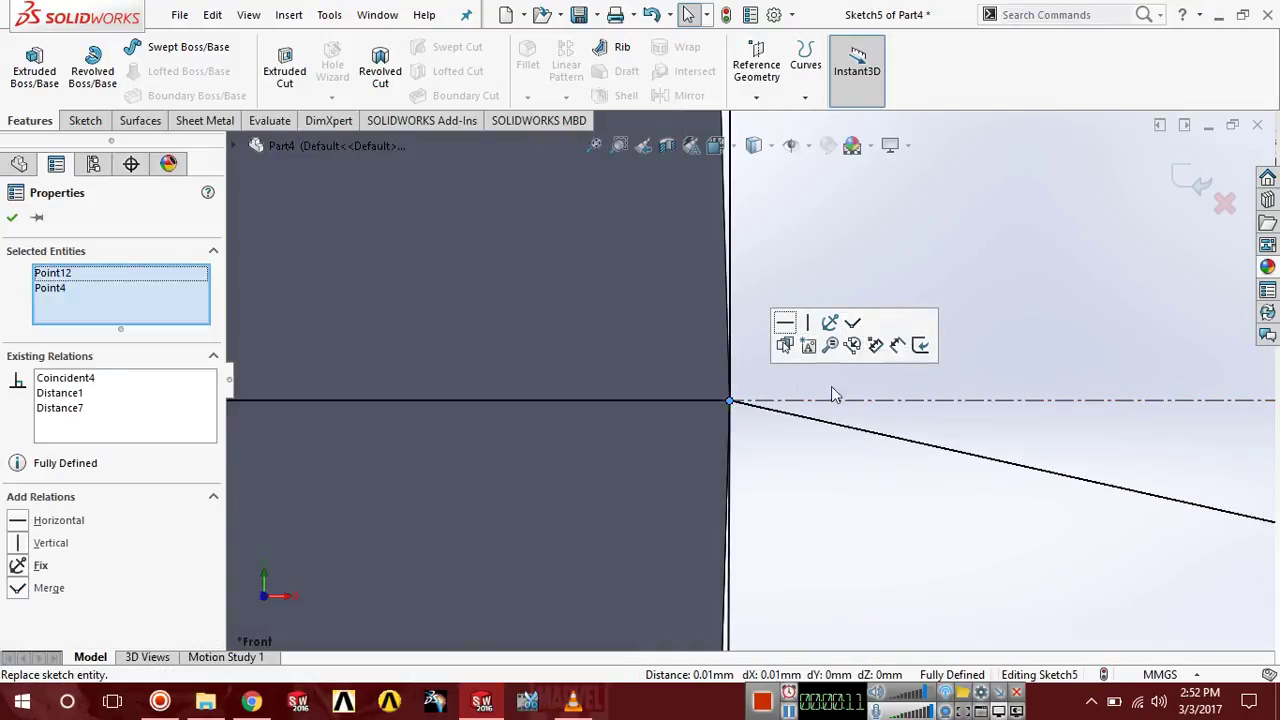
scroll(820, 478, "up", 2)
scroll(818, 485, "up", 3)
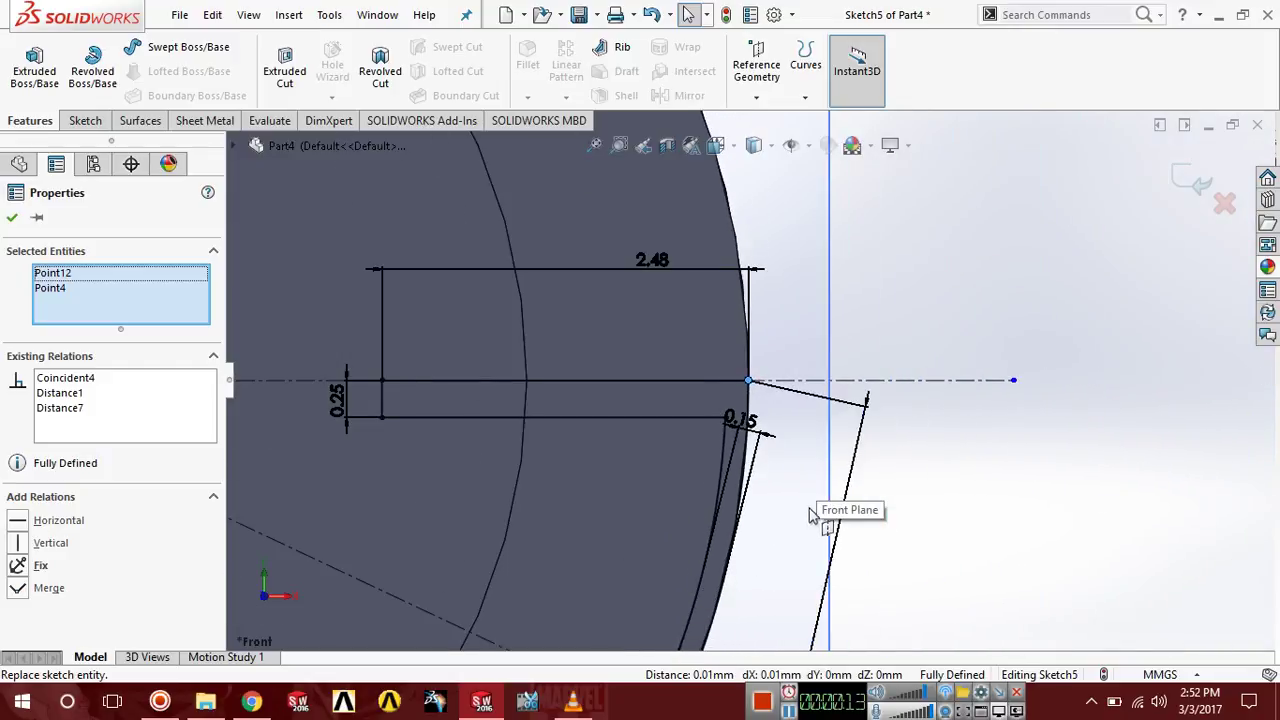
scroll(678, 335, "down", 4)
scroll(678, 335, "down", 2)
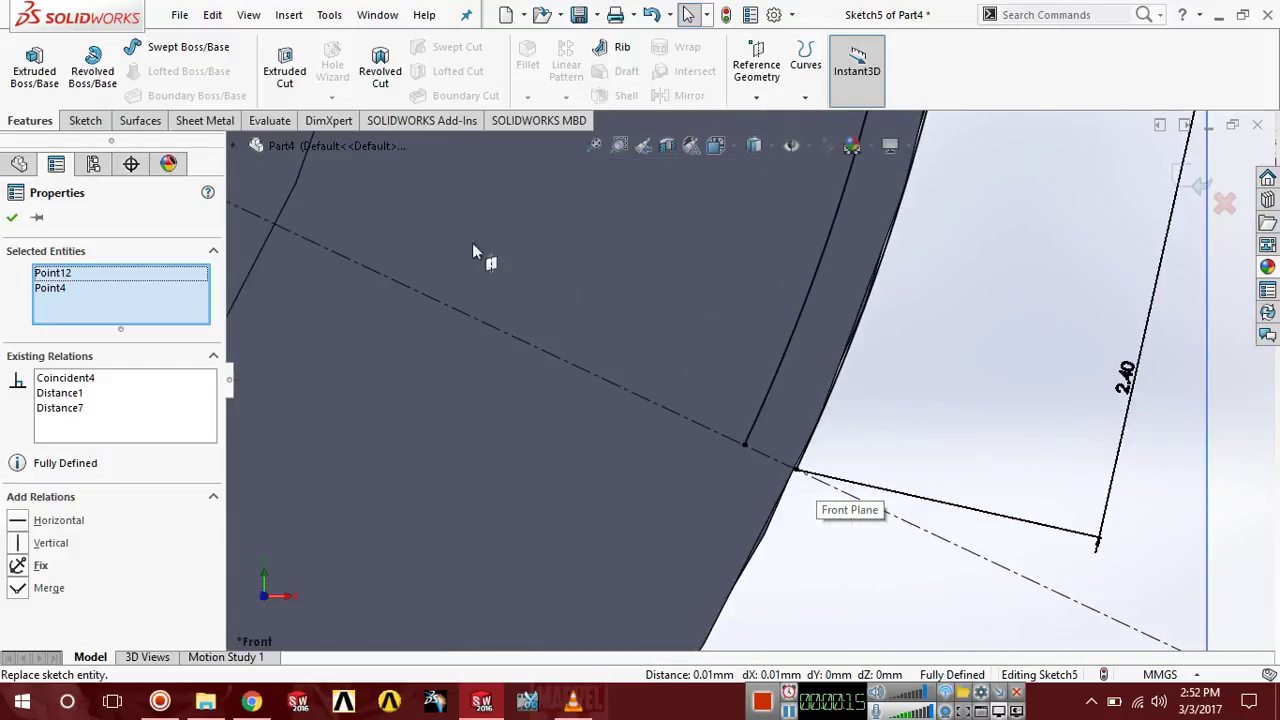
left_click(12, 219)
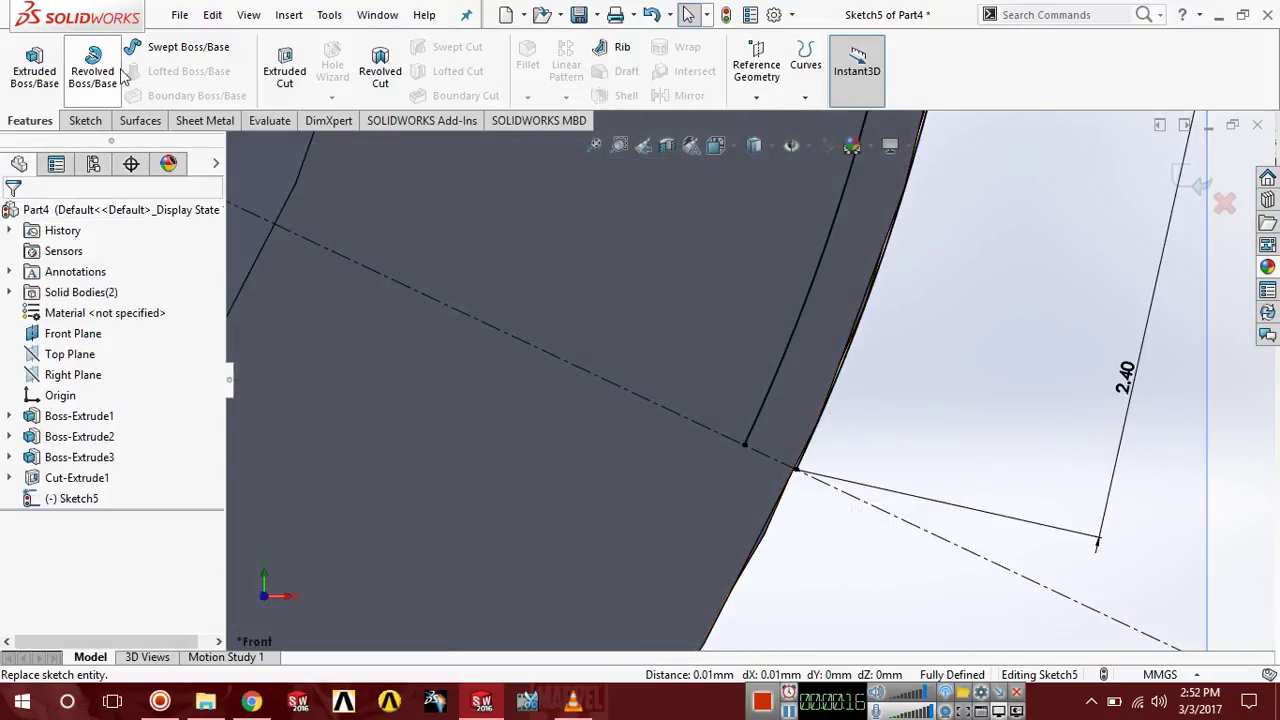
Draw a short line from the offset arc's end to the rim point to close the blade outline.
left_click(86, 121)
key("l")
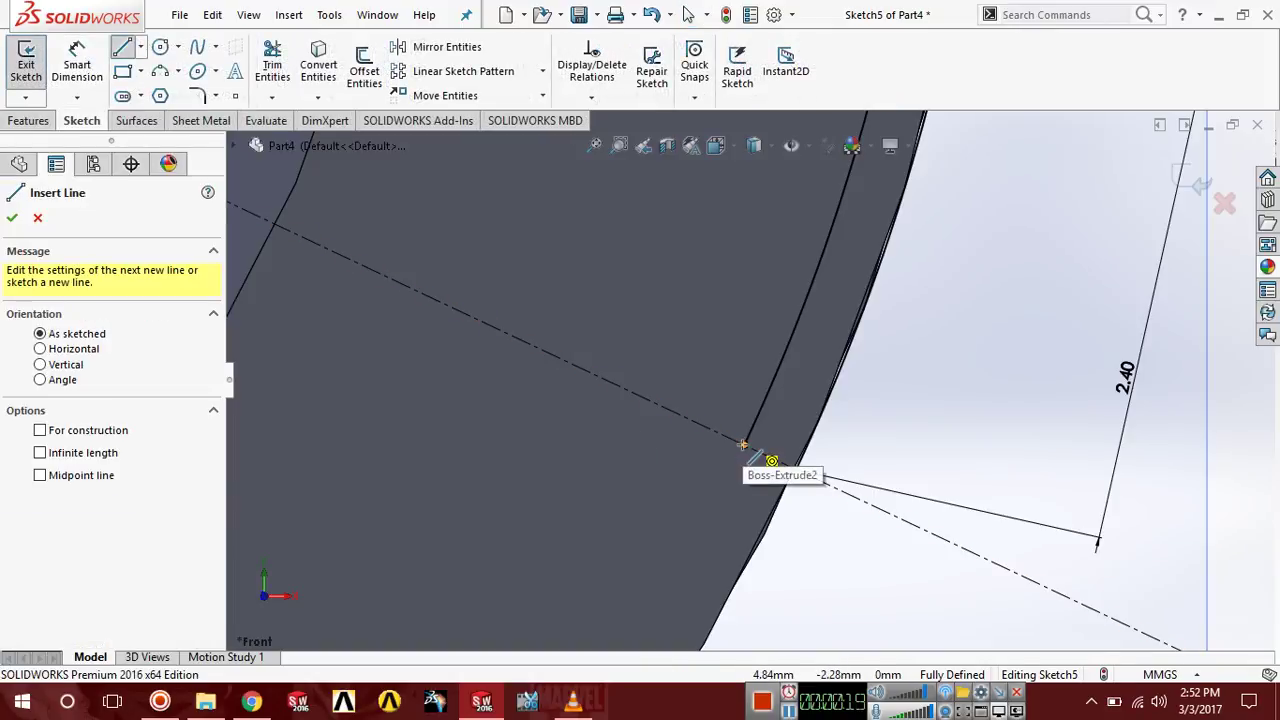
left_click_drag(742, 444, 795, 469)
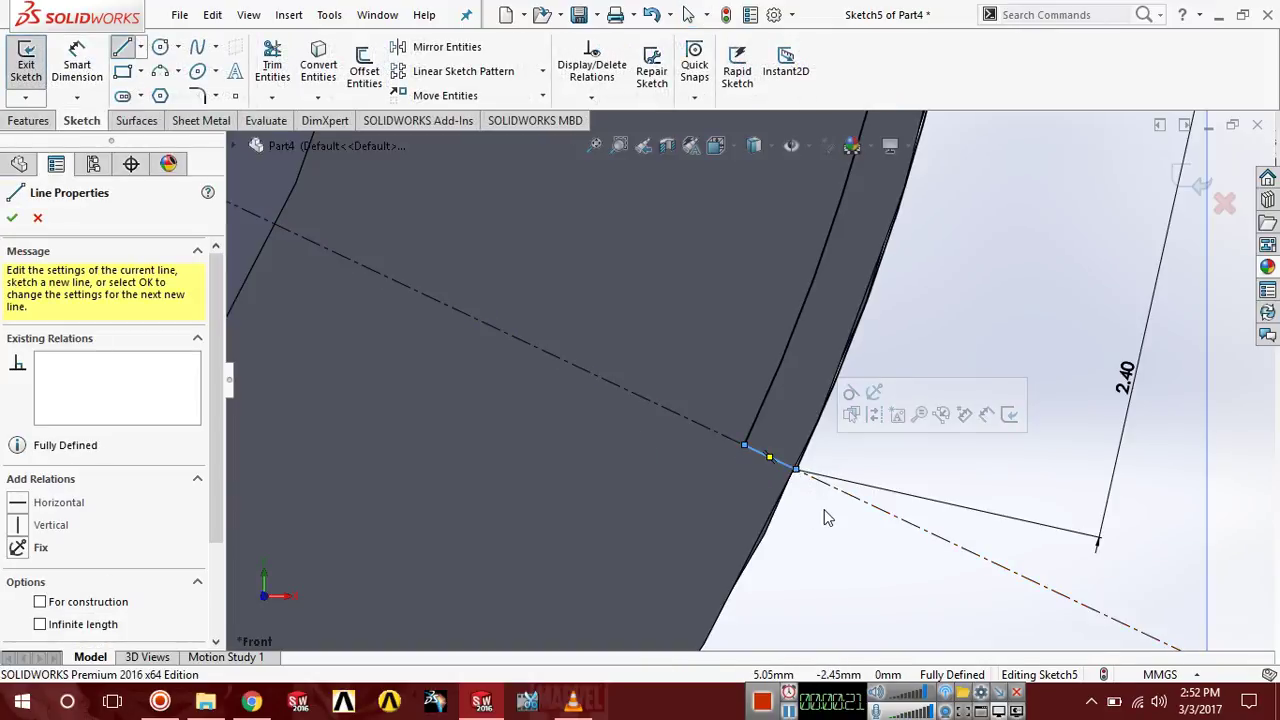
key("Escape")
key("l")
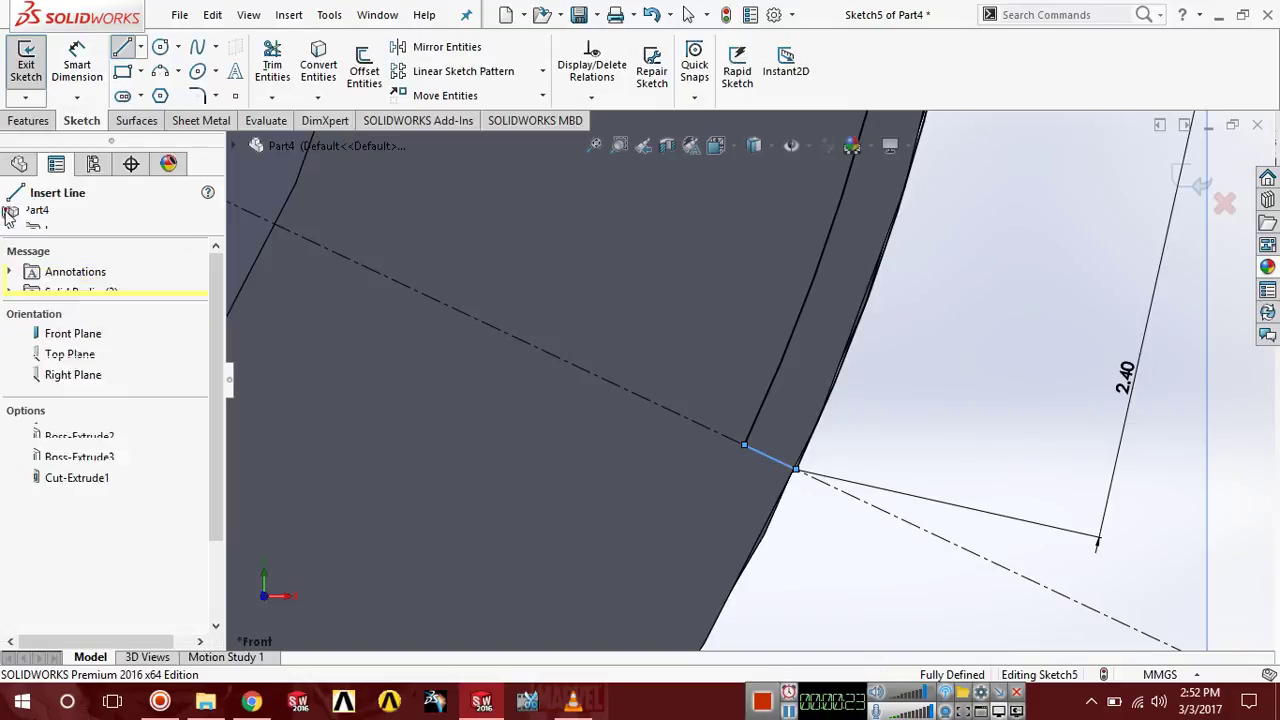
scroll(740, 385, "up", 3)
scroll(718, 562, "up", 5)
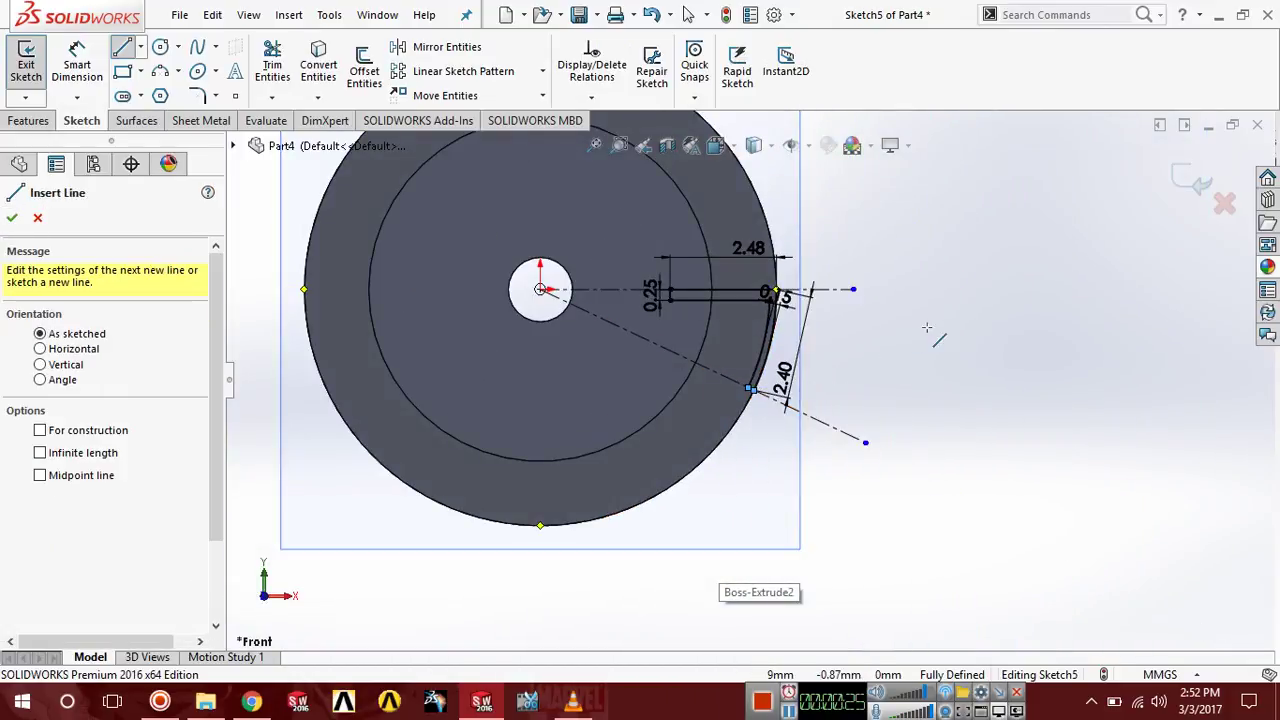
middle_click_drag(540, 560, 143, 201)
left_click(14, 217)
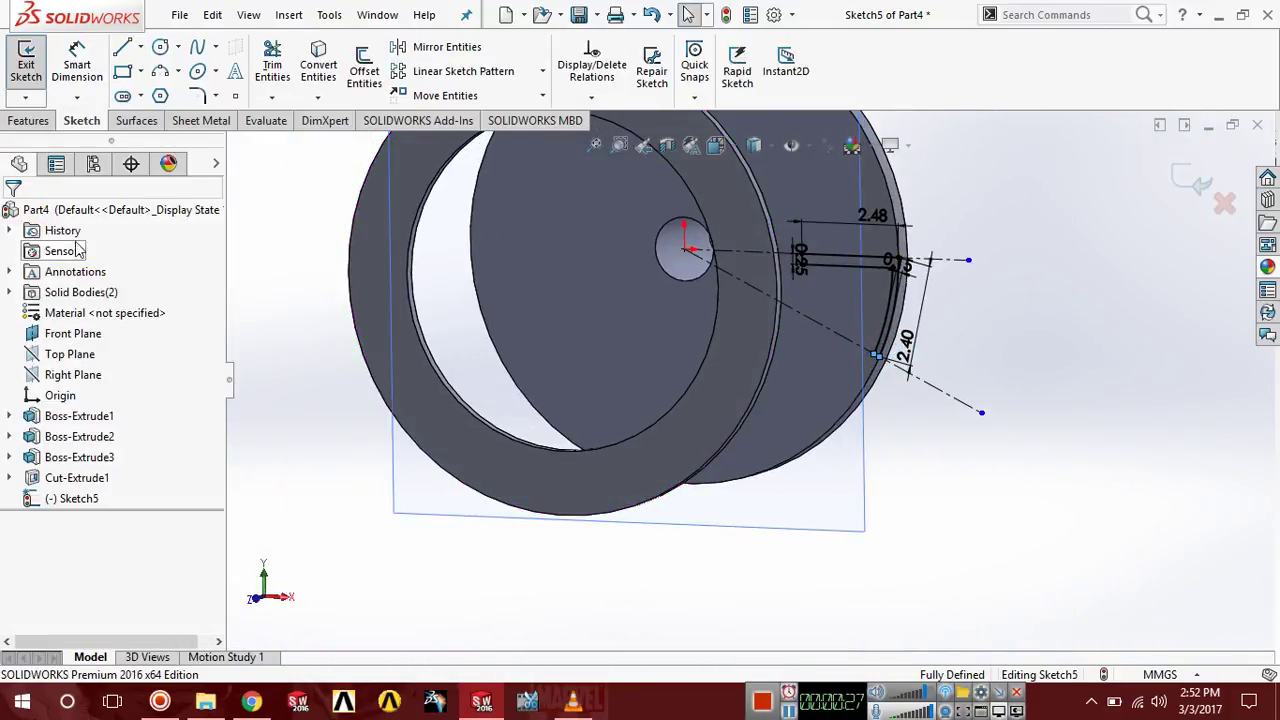
Extrude the blade sketch Up To Surface, ending at the ring's face.
left_click(17, 121)
left_click(34, 70)
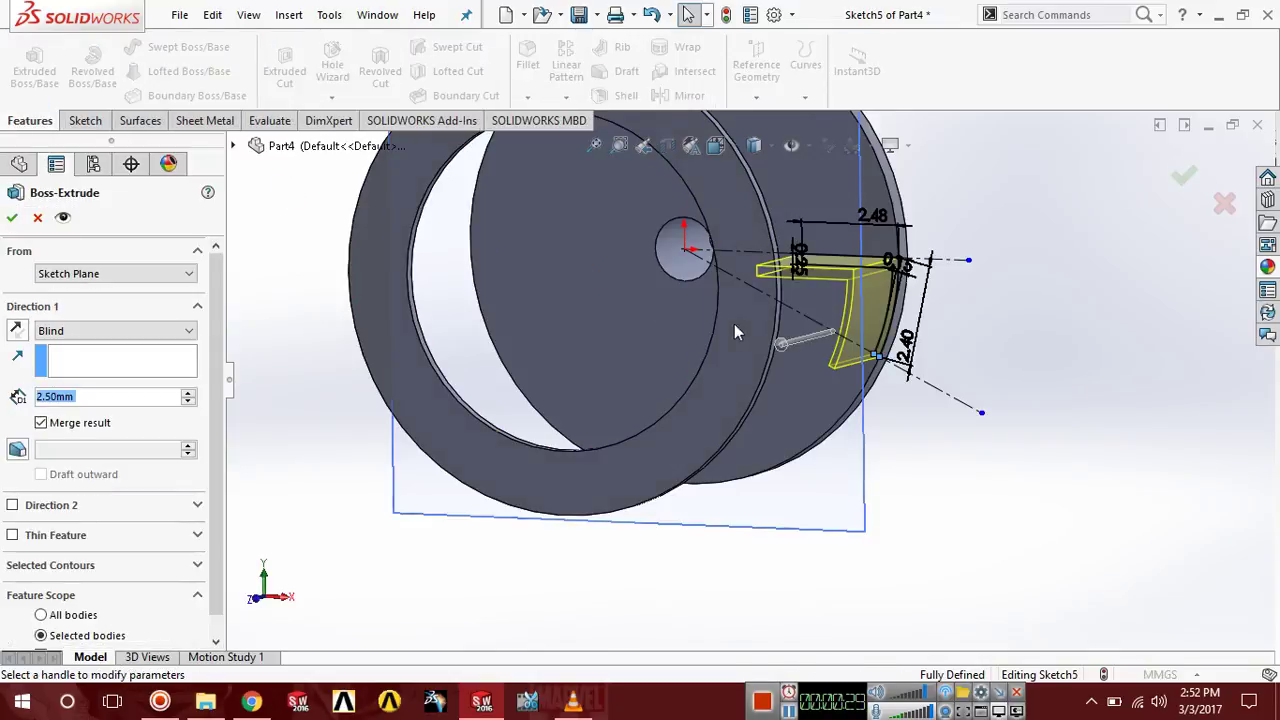
middle_click_drag(1004, 360, 840, 405)
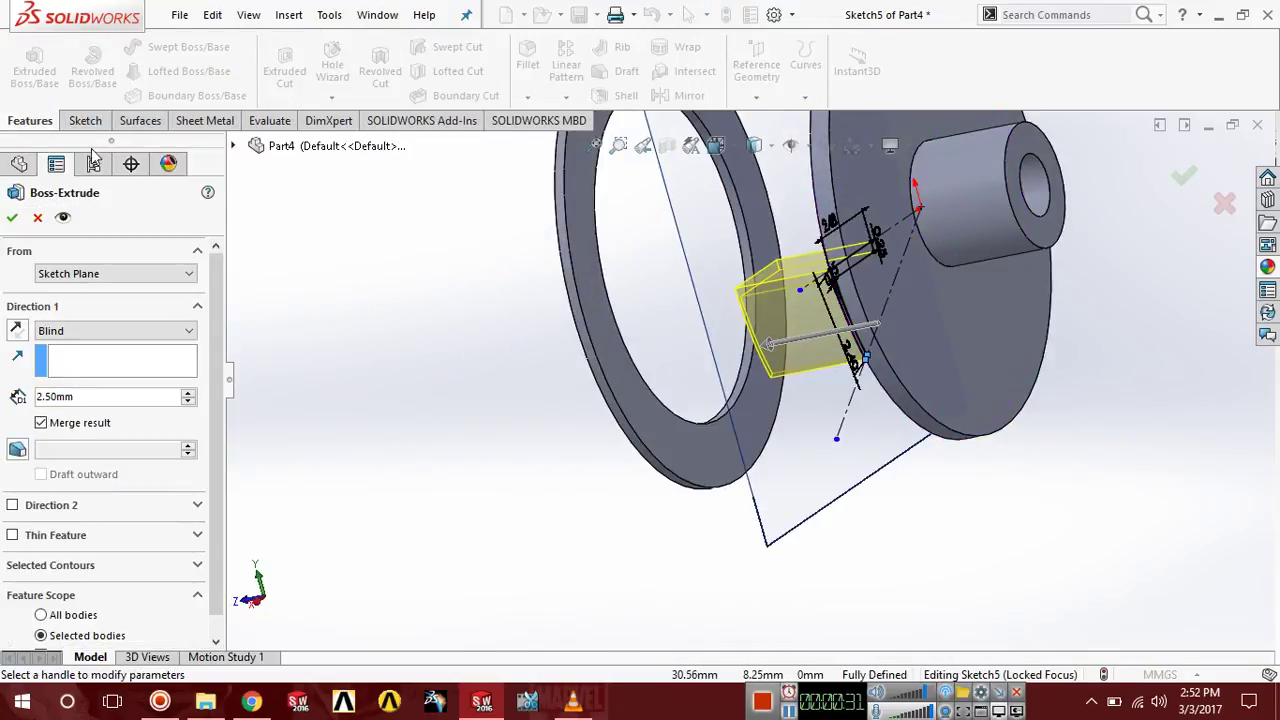
left_click(100, 331)
left_click(75, 386)
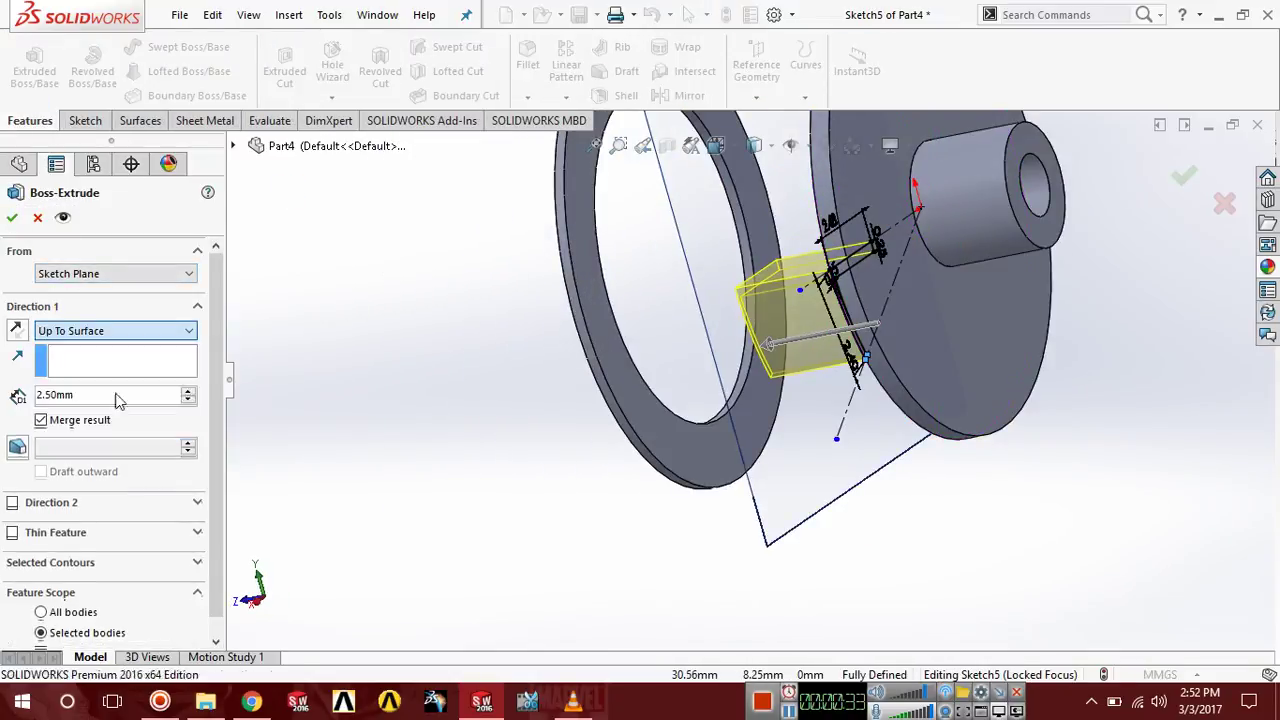
left_click(622, 377)
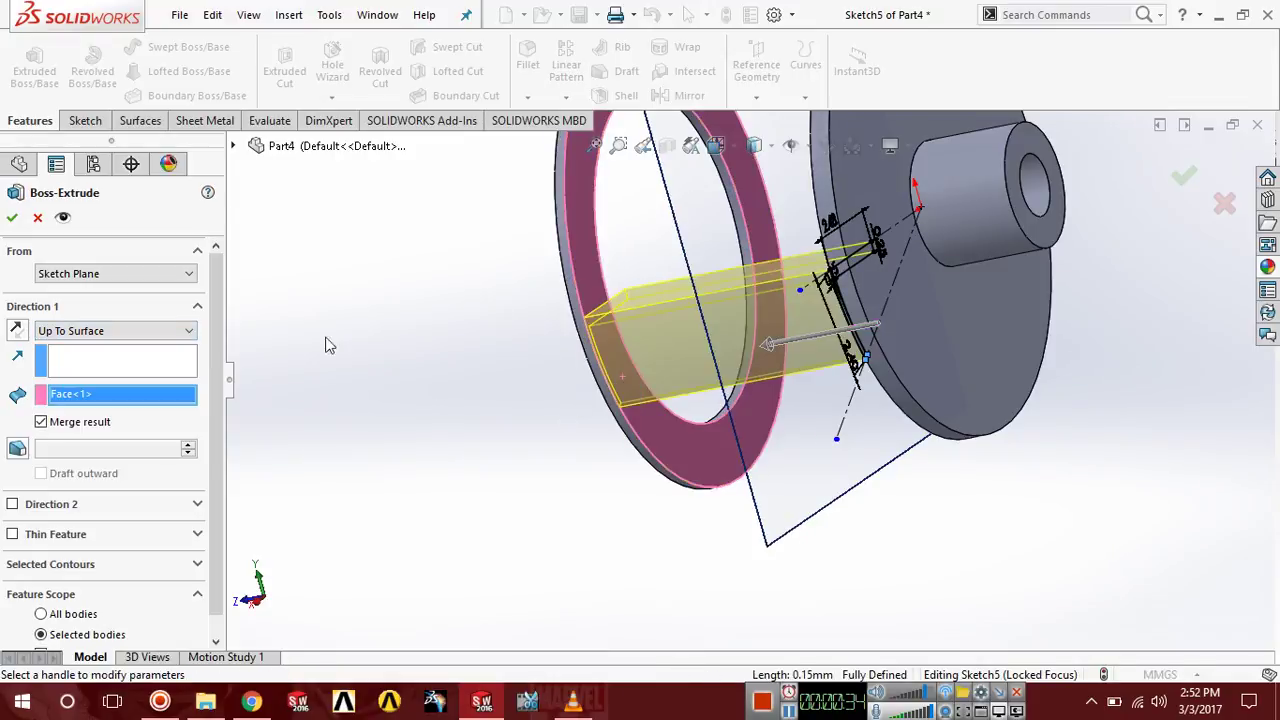
left_click(11, 220)
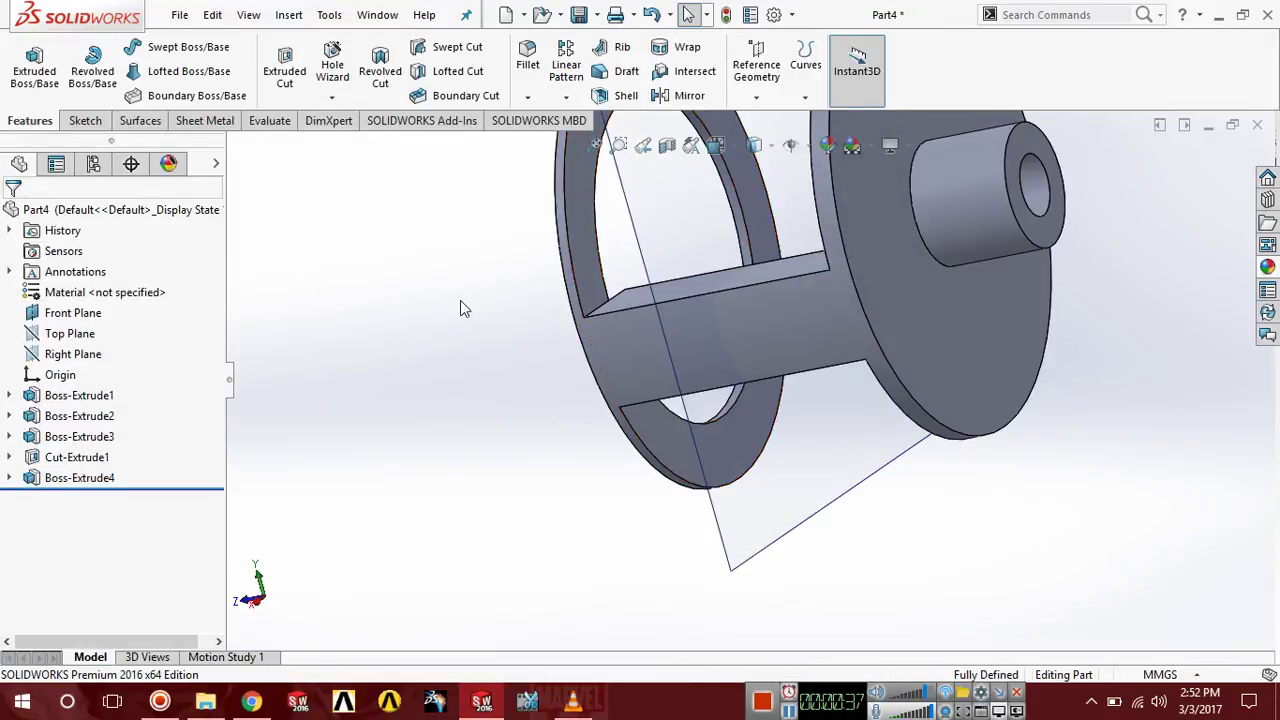
Hide the Front Plane and orbit the part to an oblique view.
middle_click_drag(460, 308, 688, 405)
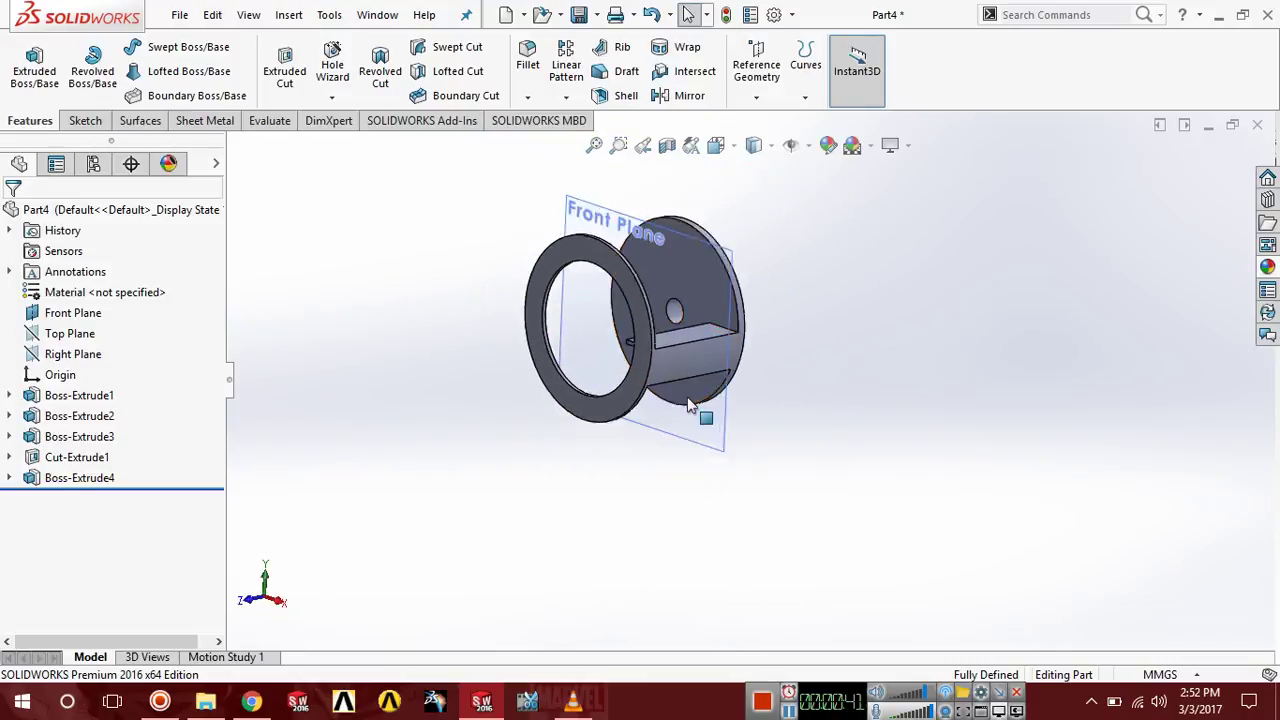
scroll(695, 410, "down", 4)
left_click(843, 225)
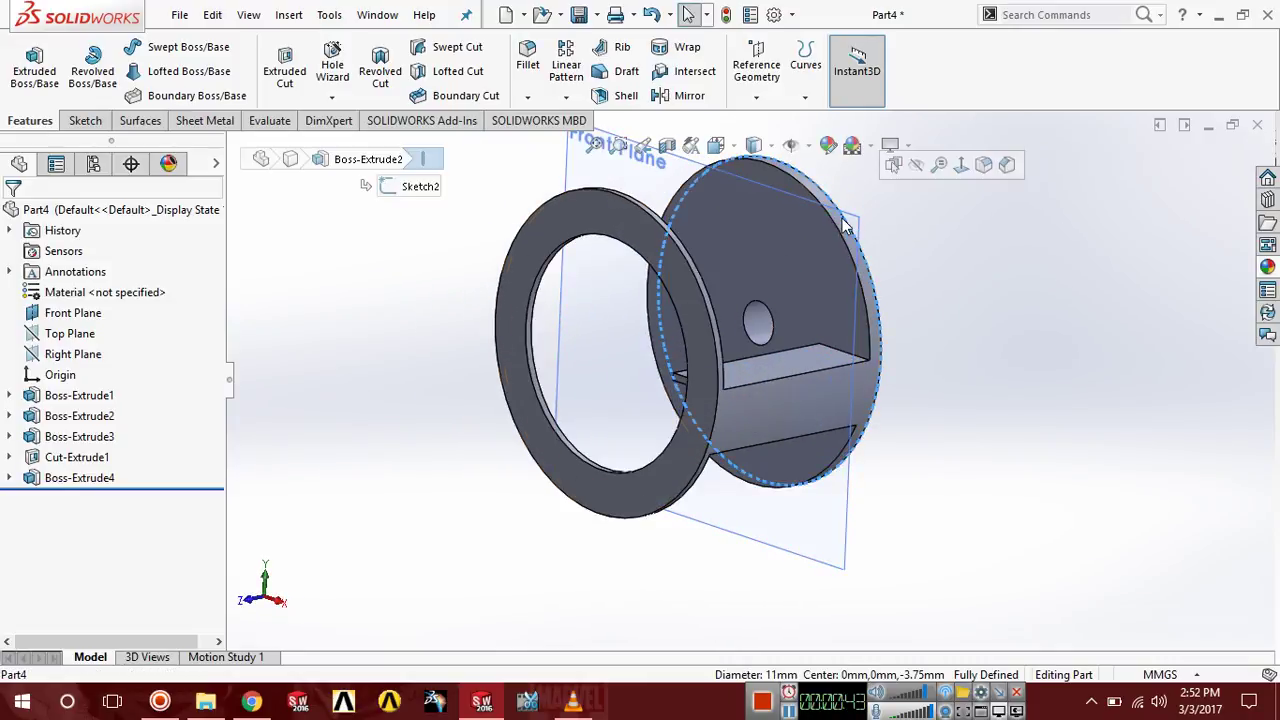
left_click(715, 170)
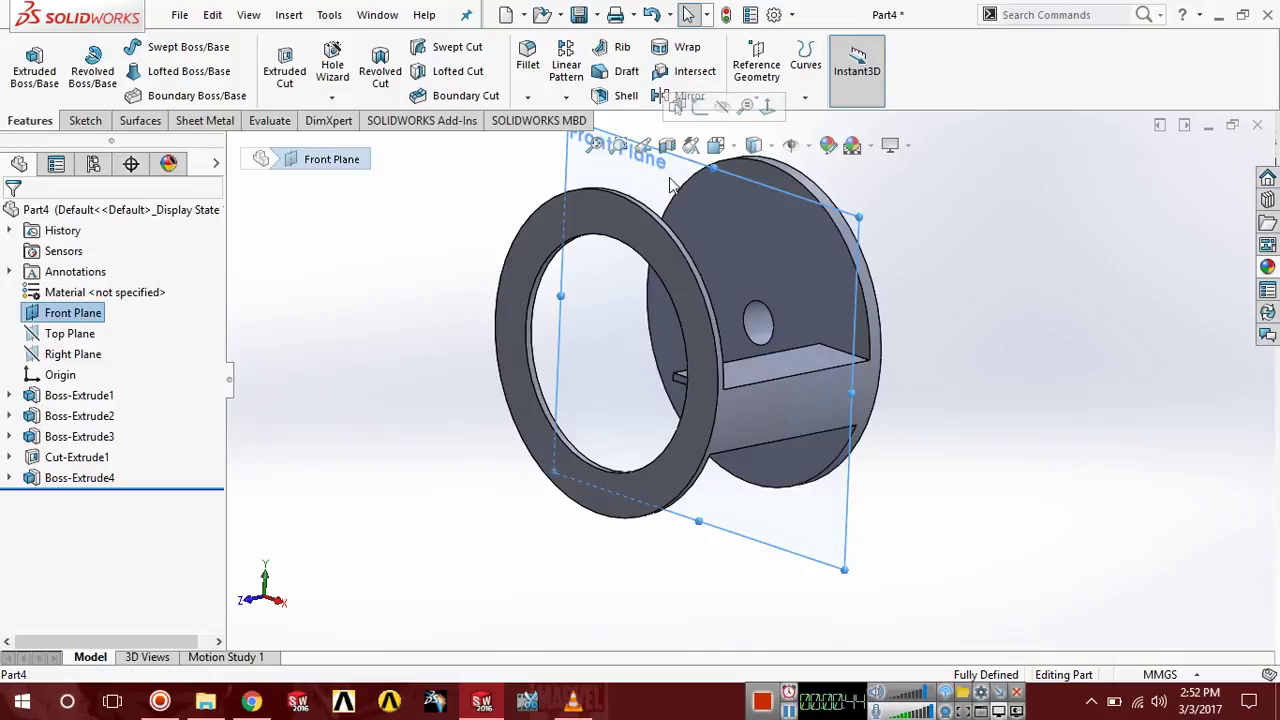
left_click(722, 110)
scroll(881, 397, "up", 3)
middle_click_drag(881, 397, 699, 256)
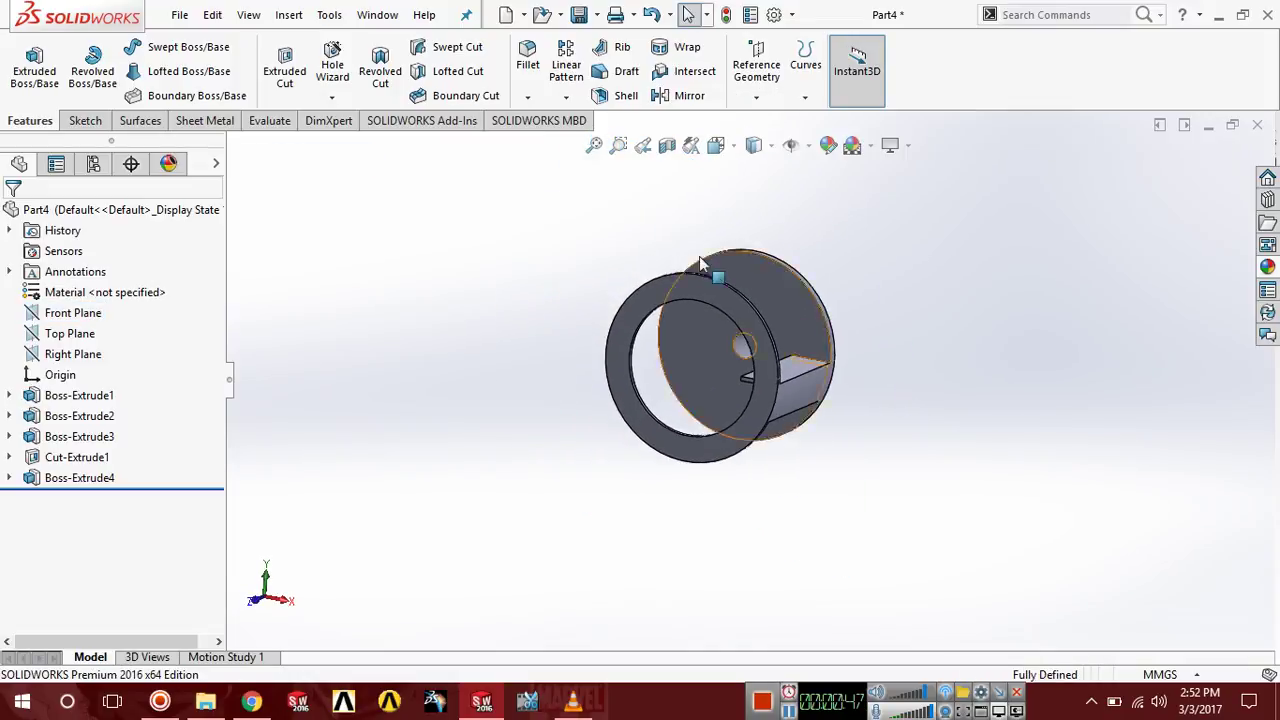
scroll(525, 297, "down", 3)
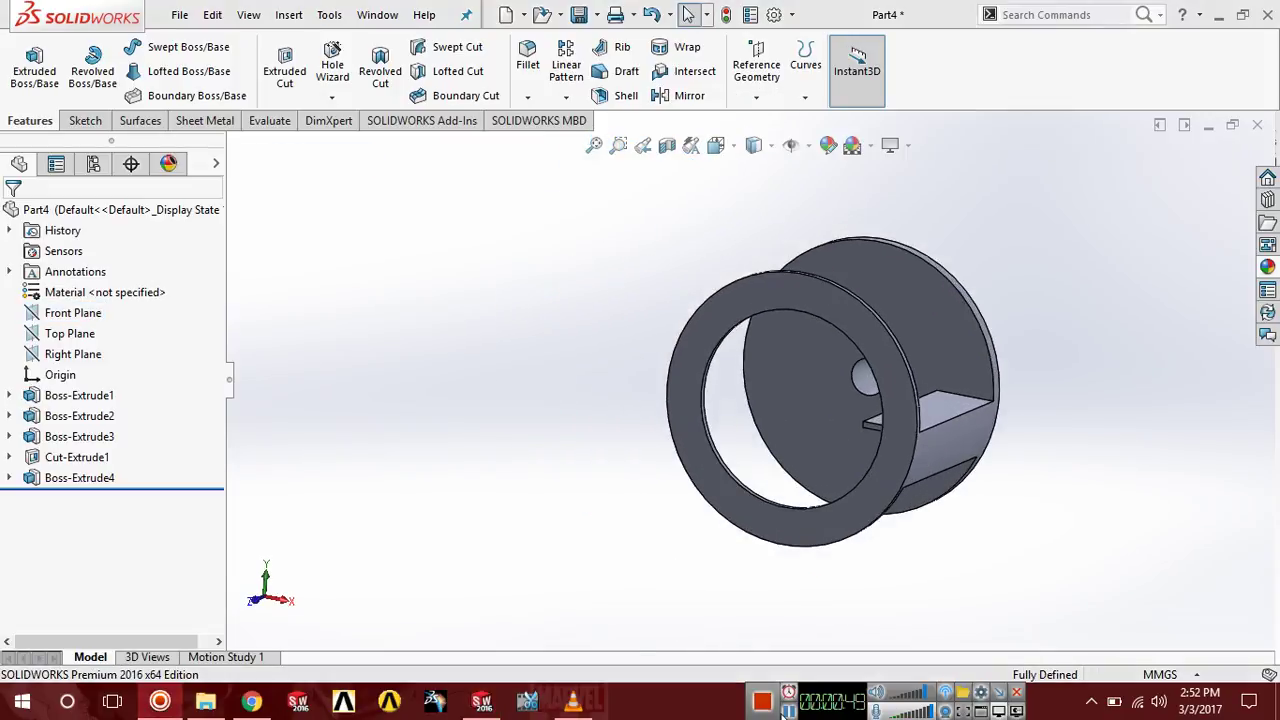
Start a circular pattern, pick the front ring as reference and raise the copy count.
left_click(567, 98)
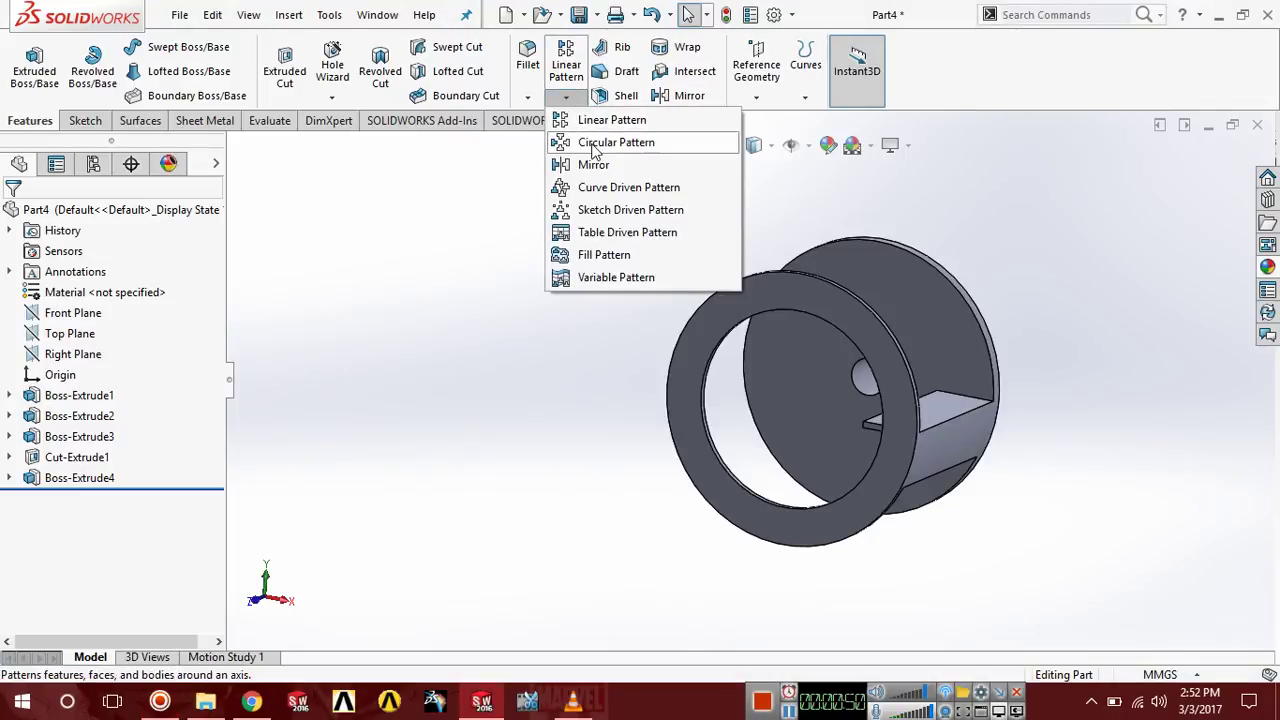
left_click(575, 140)
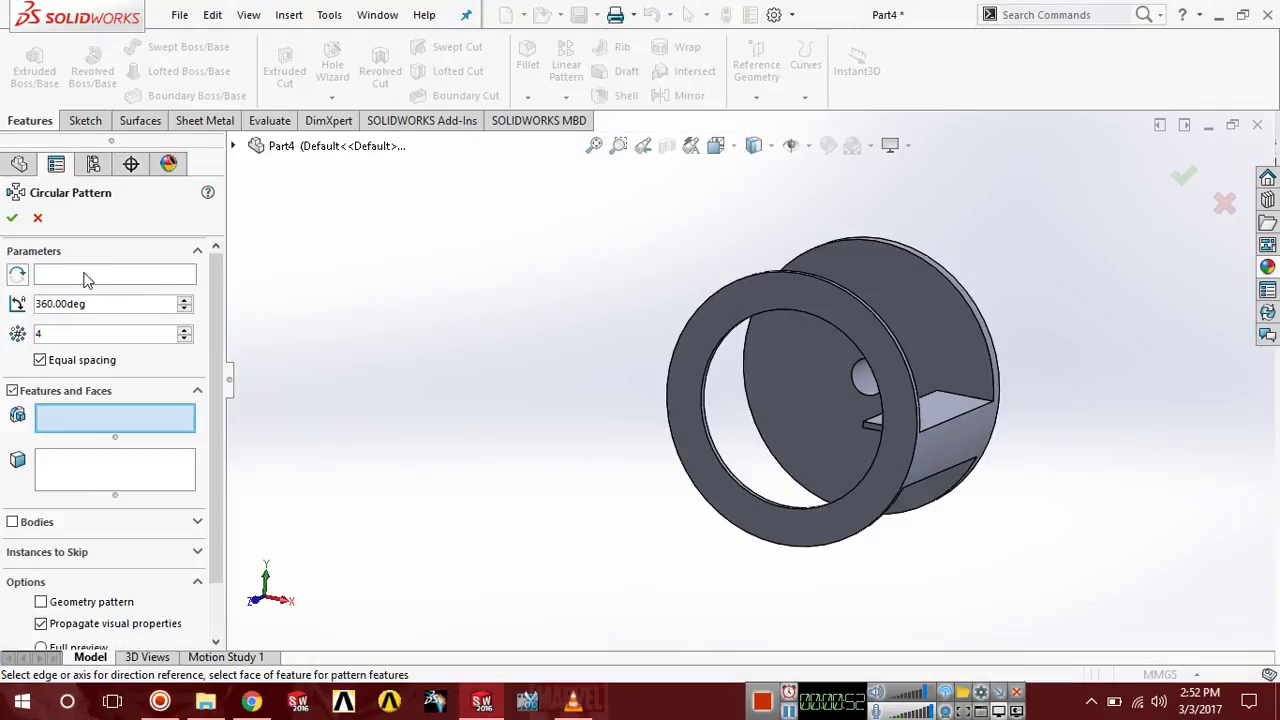
left_click(85, 277)
left_click(842, 320)
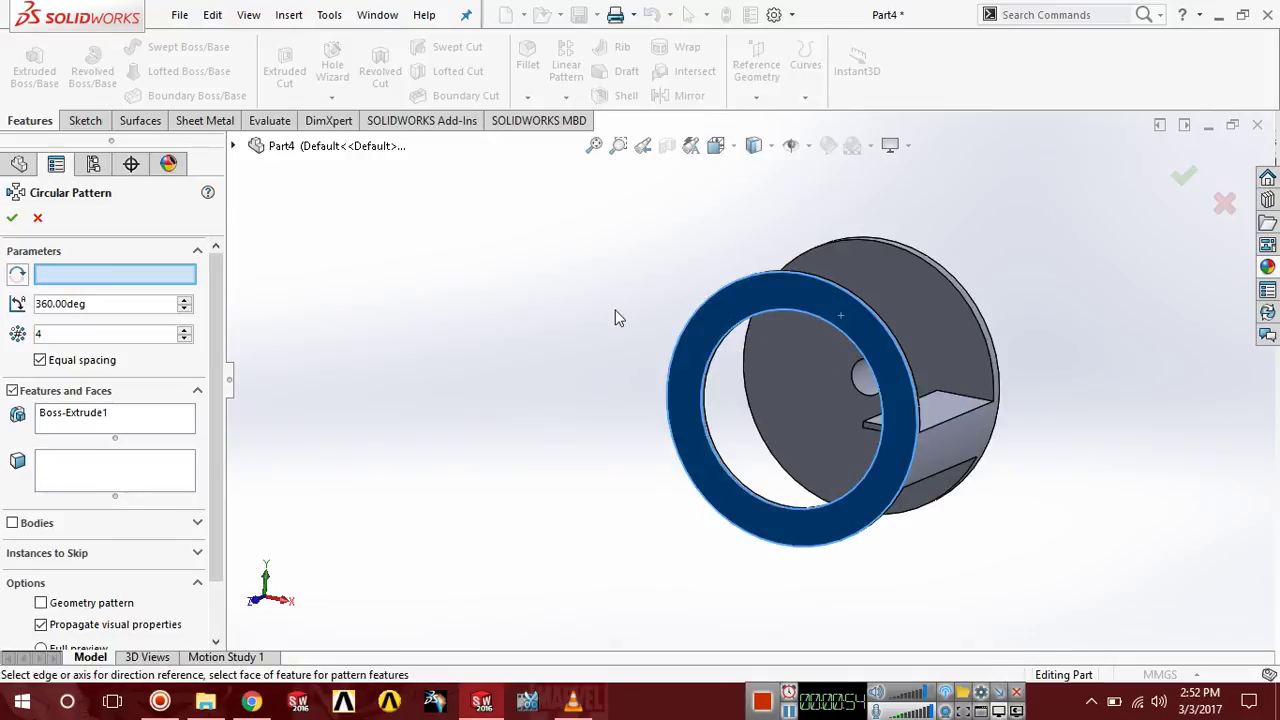
left_click(185, 330)
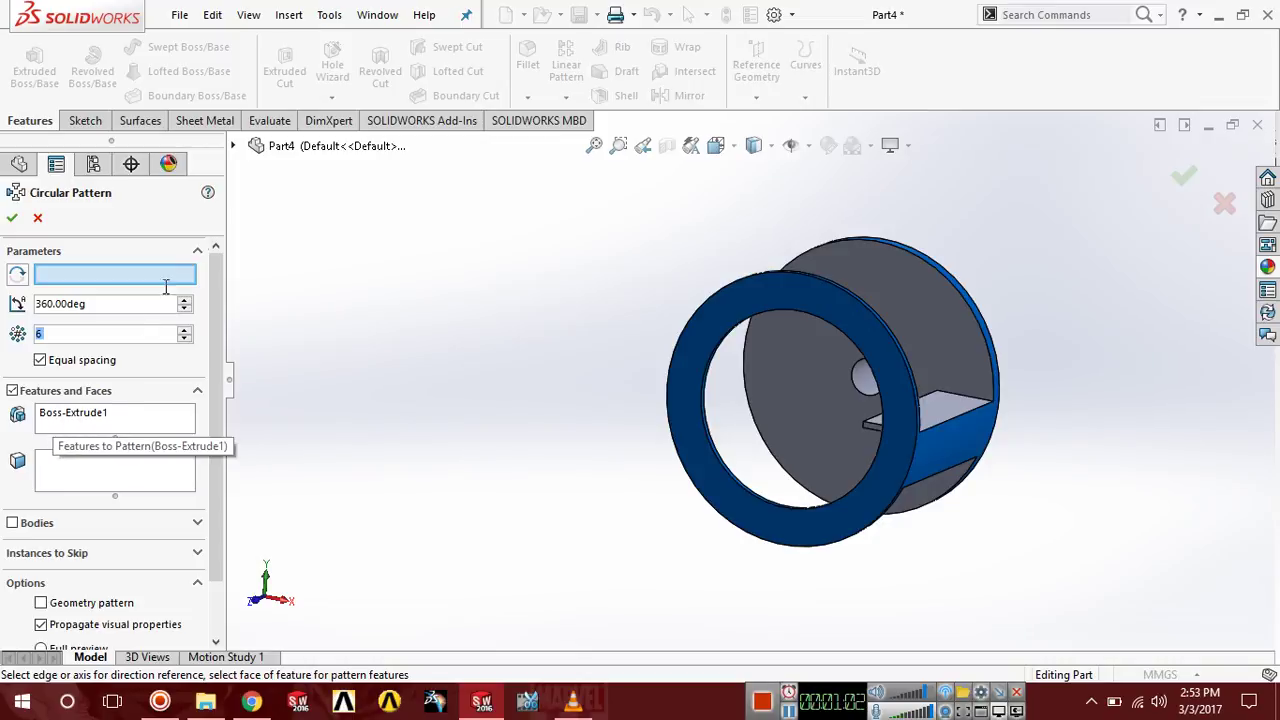
Make Boss-Extrude4 the only feature to pattern, removing Boss-Extrude1.
left_click(234, 147)
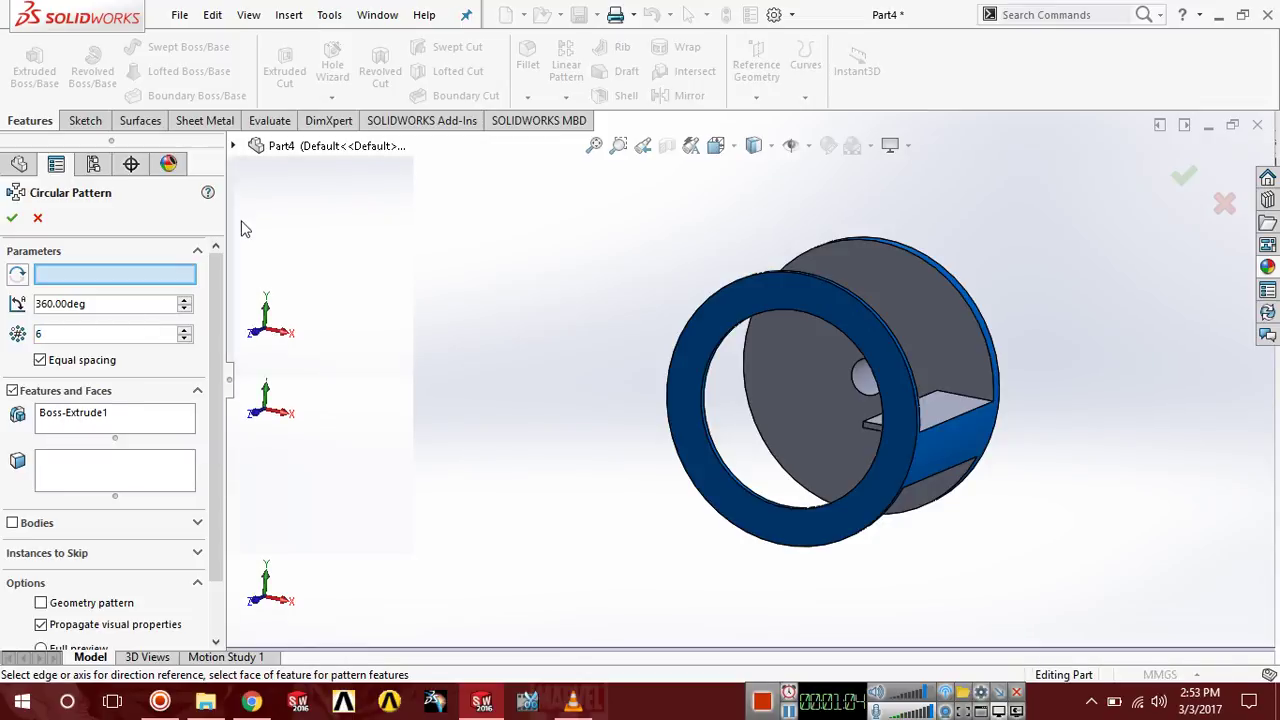
left_click(234, 146)
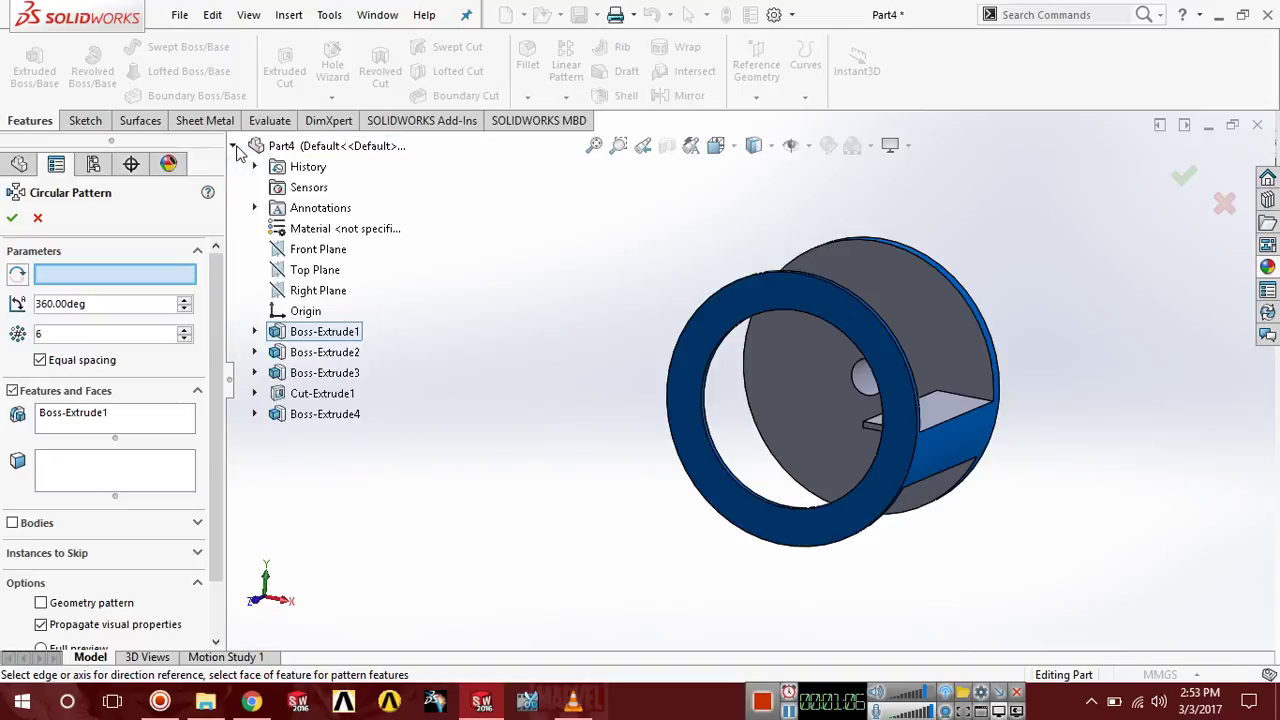
right_click(137, 420)
left_click(166, 432)
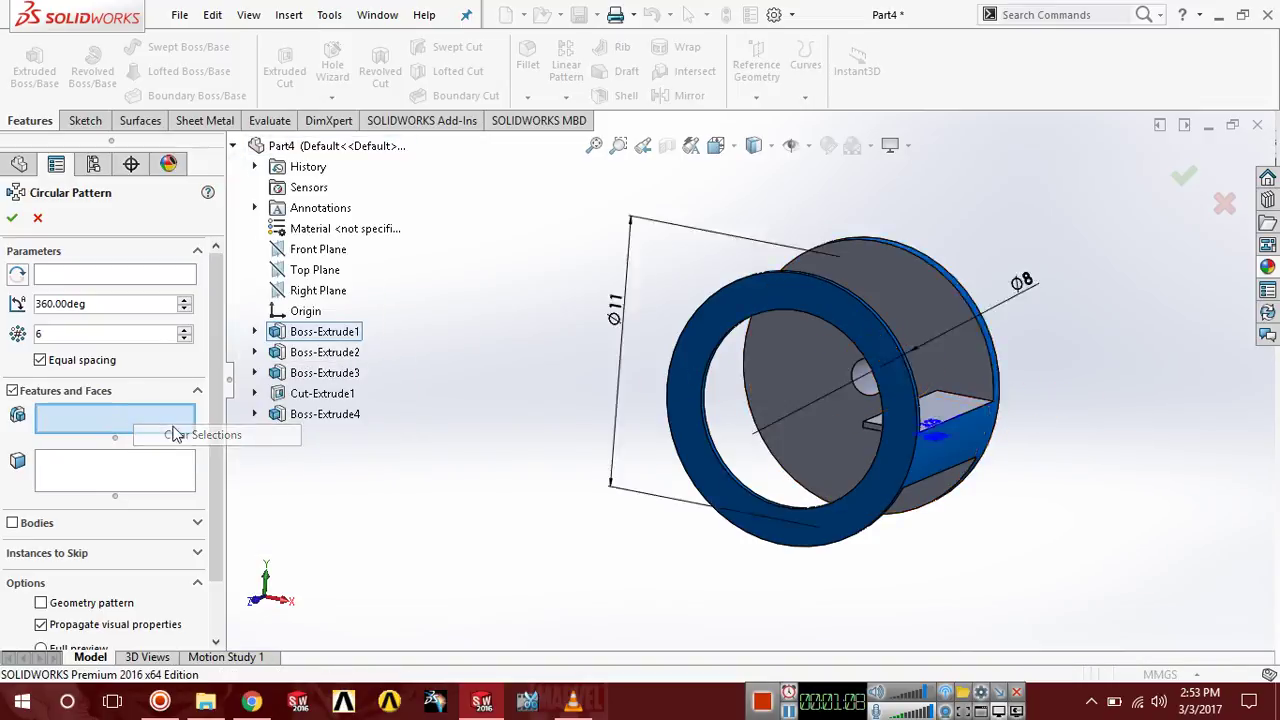
left_click(318, 414)
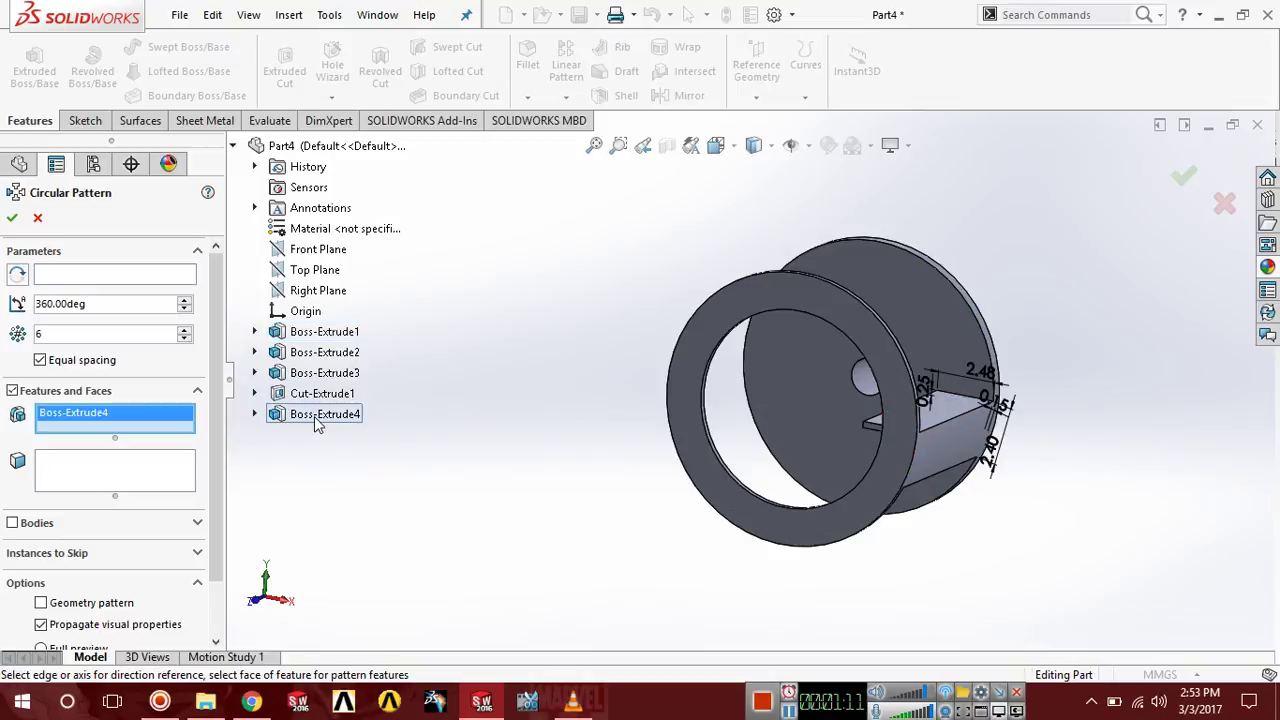
left_click(118, 276)
left_click(728, 352)
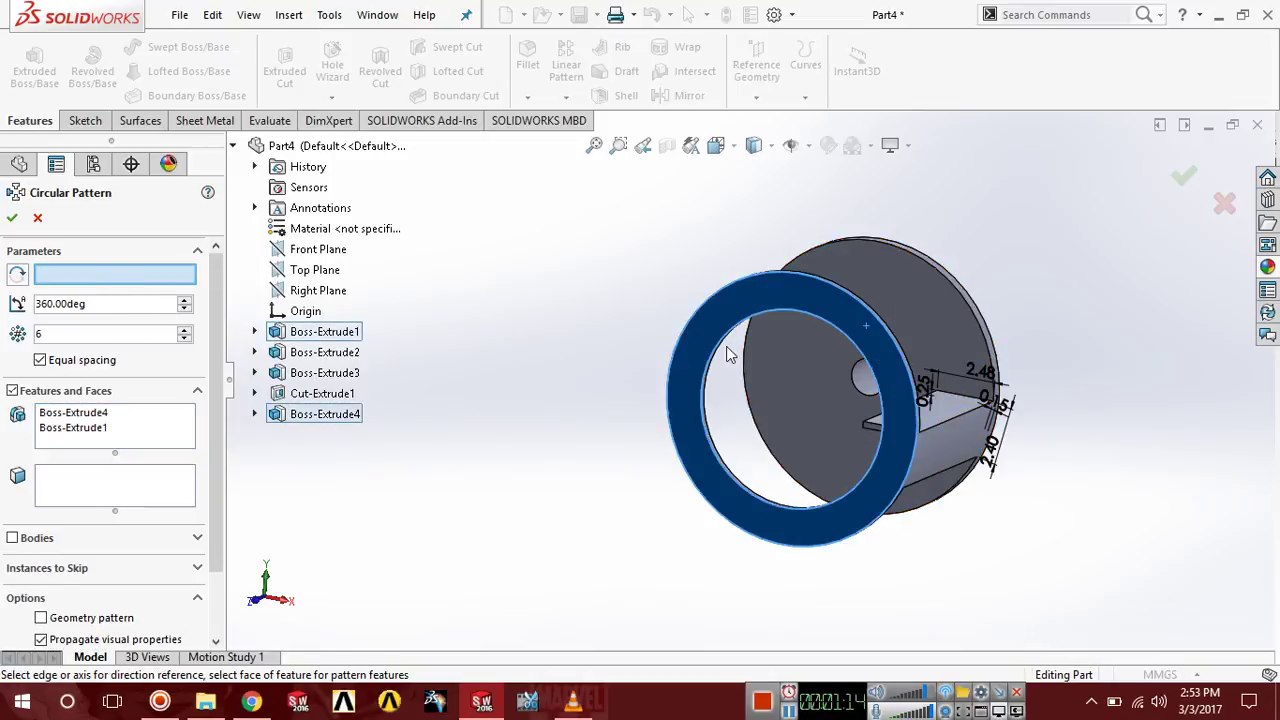
right_click(108, 427)
left_click(167, 458)
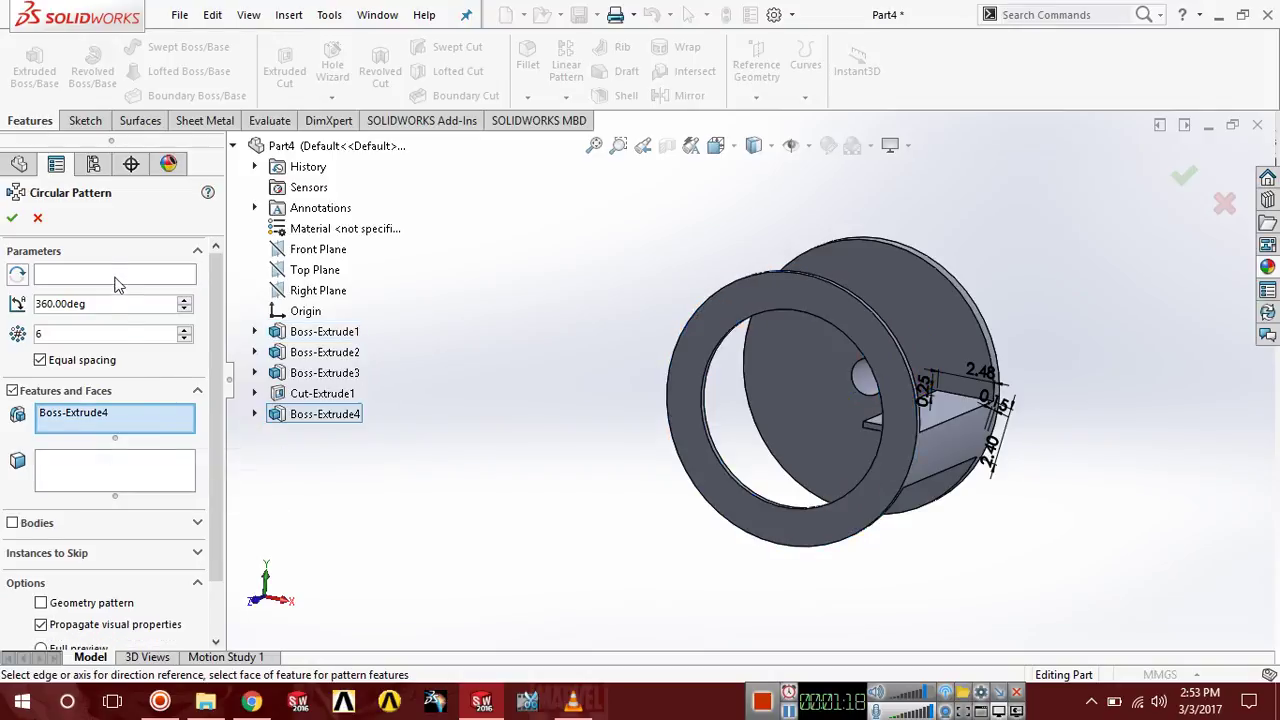
Use the hub disk face as axis and confirm six equally spaced blades over 360°.
left_click(116, 276)
middle_click_drag(860, 350, 926, 345)
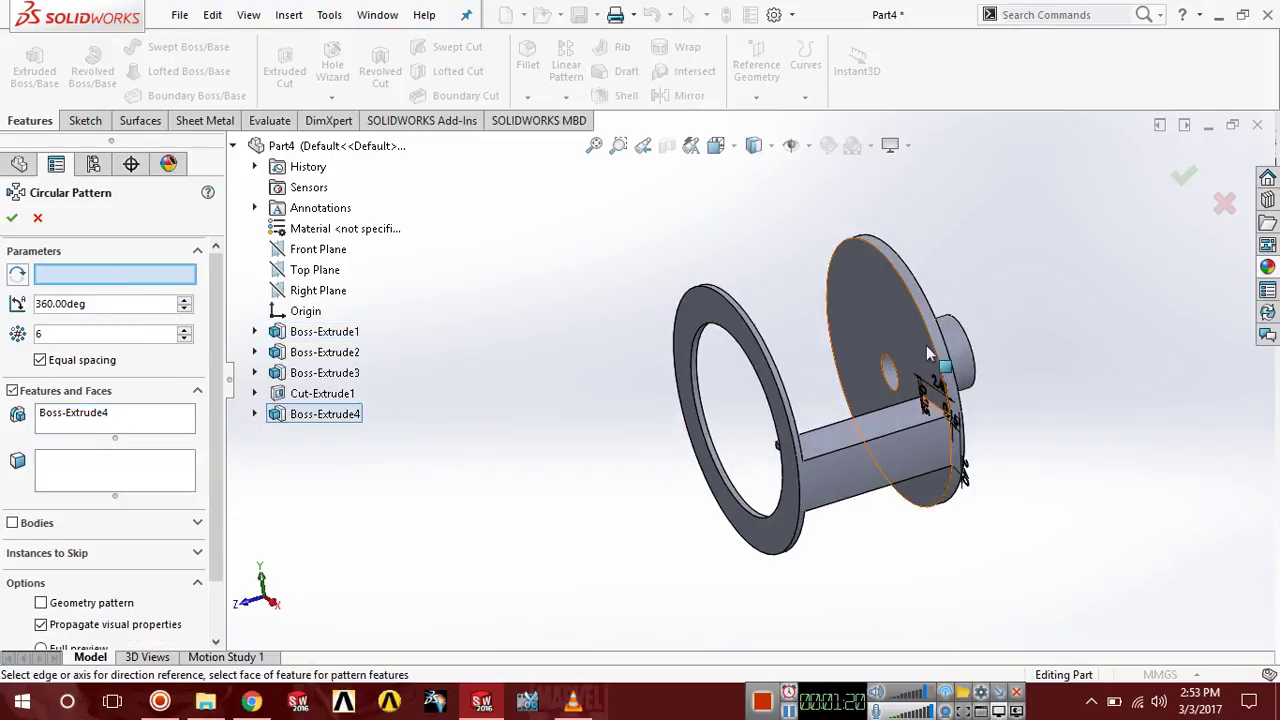
left_click(931, 337)
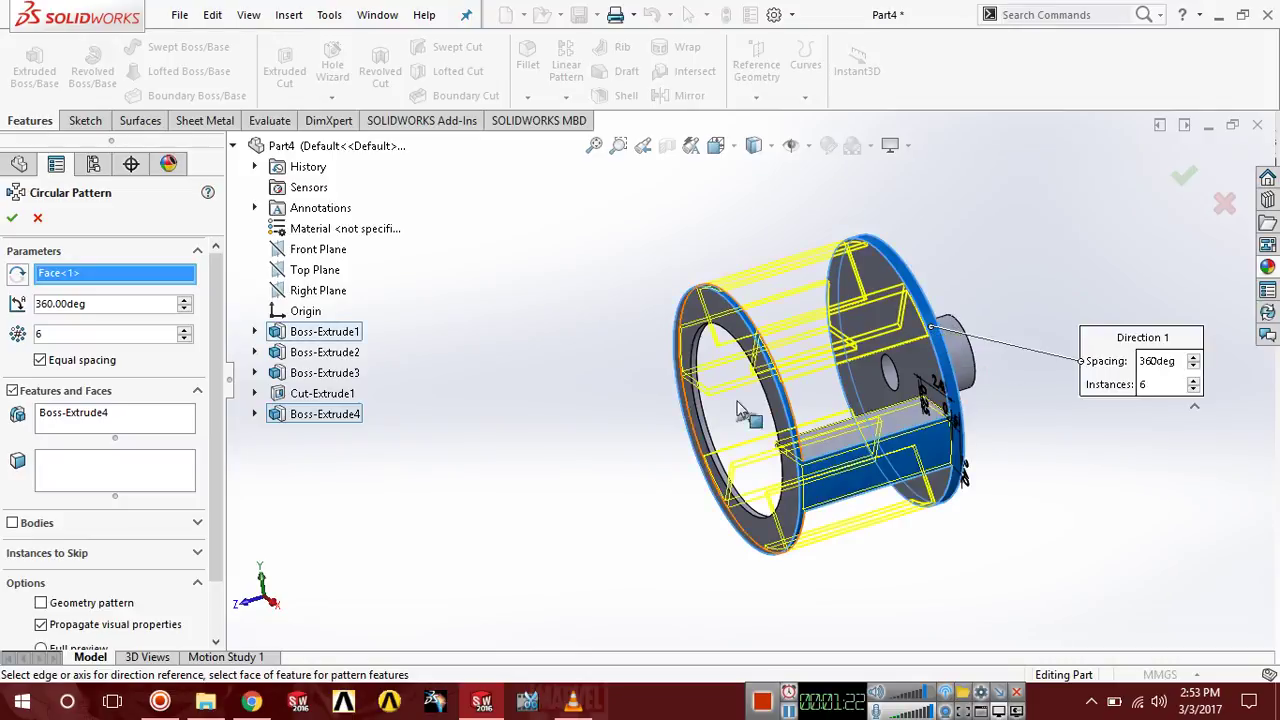
middle_click_drag(845, 280, 891, 404)
left_click(12, 219)
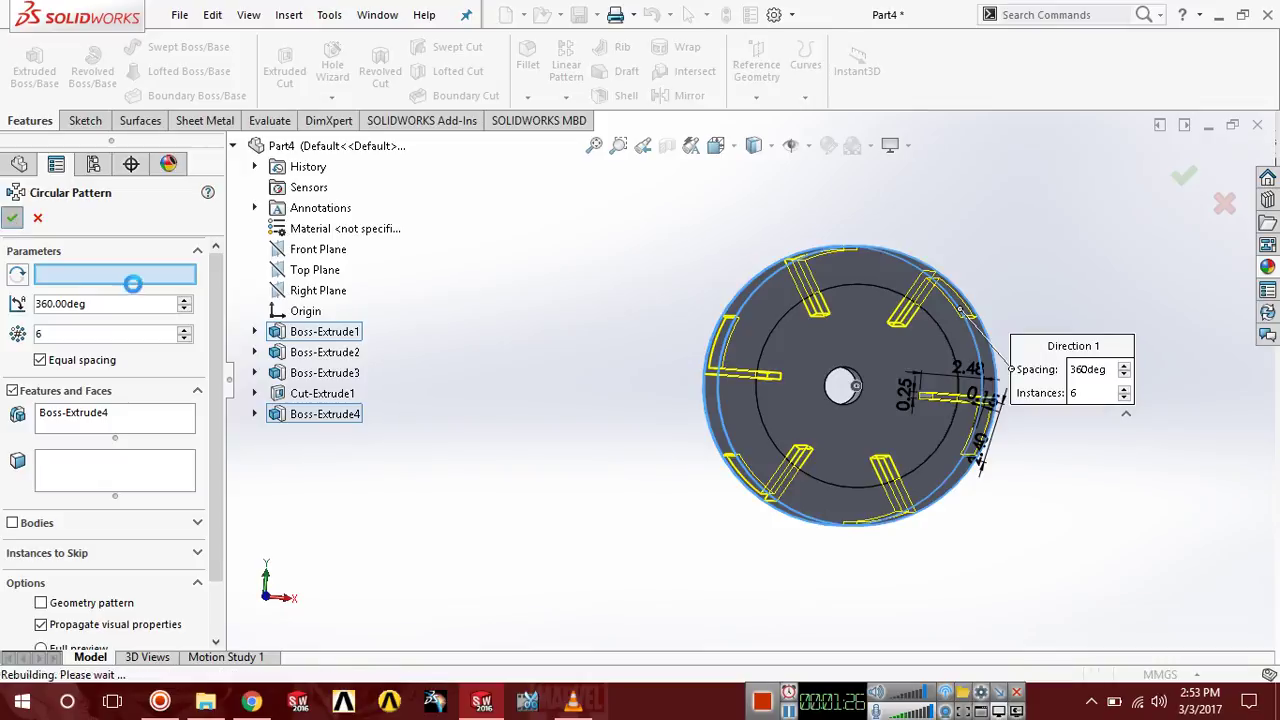
middle_click_drag(679, 475, 667, 516)
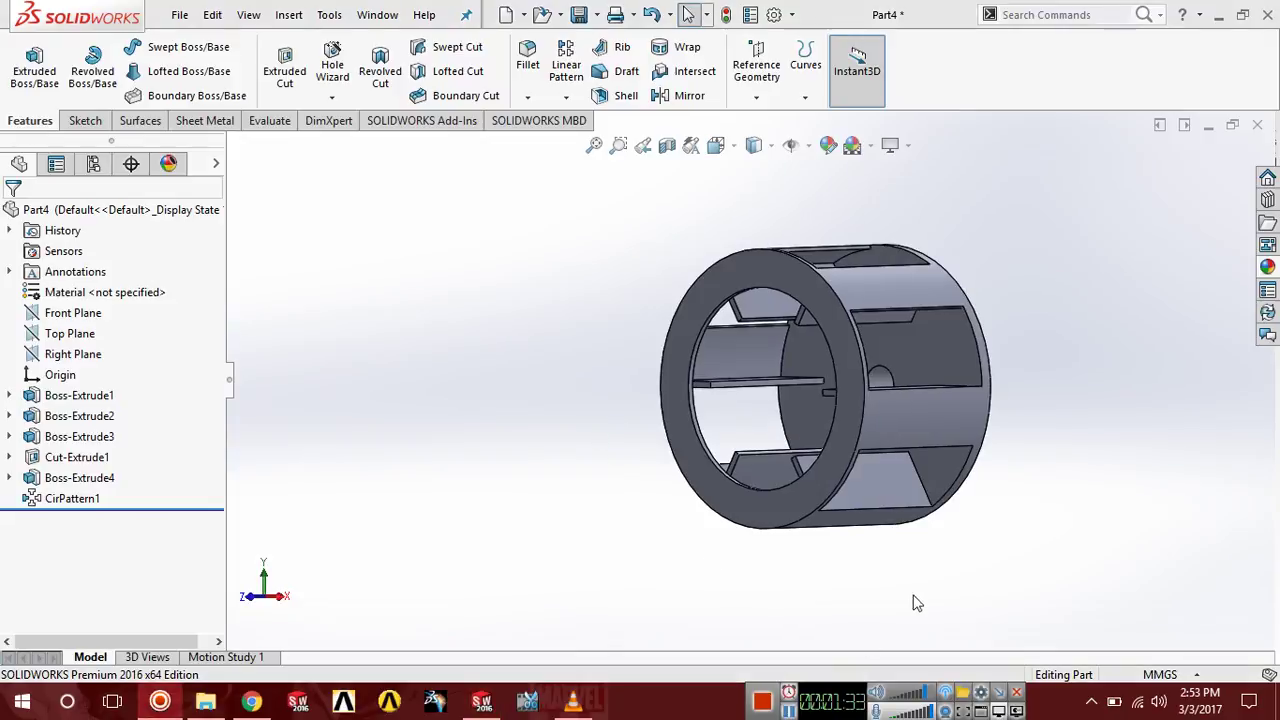
middle_click_drag(1196, 411, 915, 424)
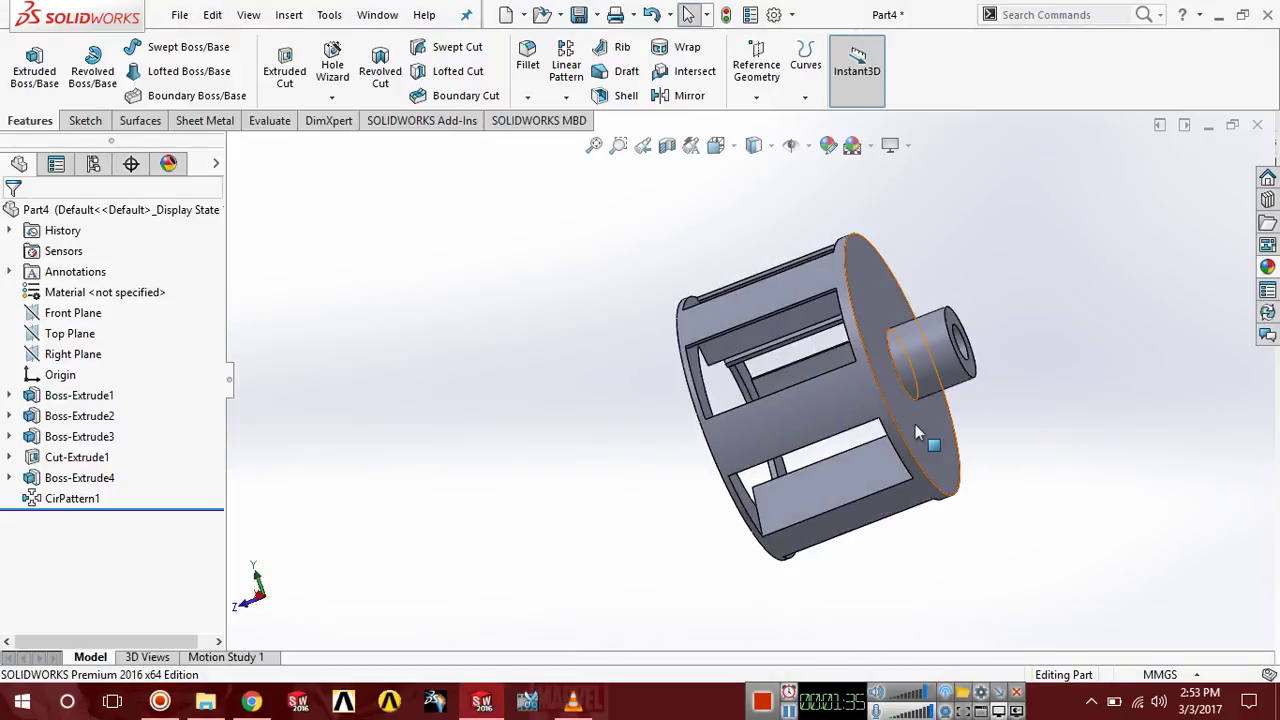
Switch to an isometric view and colour the whole part yellow (RGB 255, 255, 0).
key("space")
left_click(730, 345)
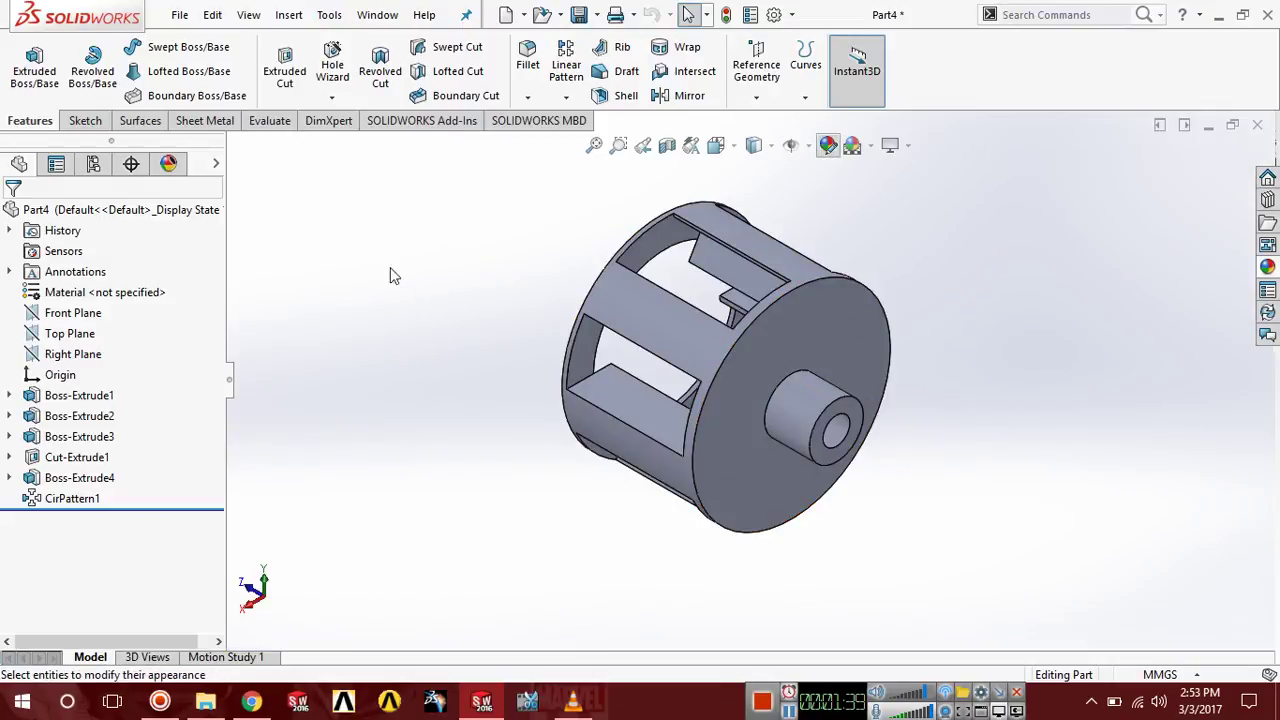
scroll(115, 520, "down", 3)
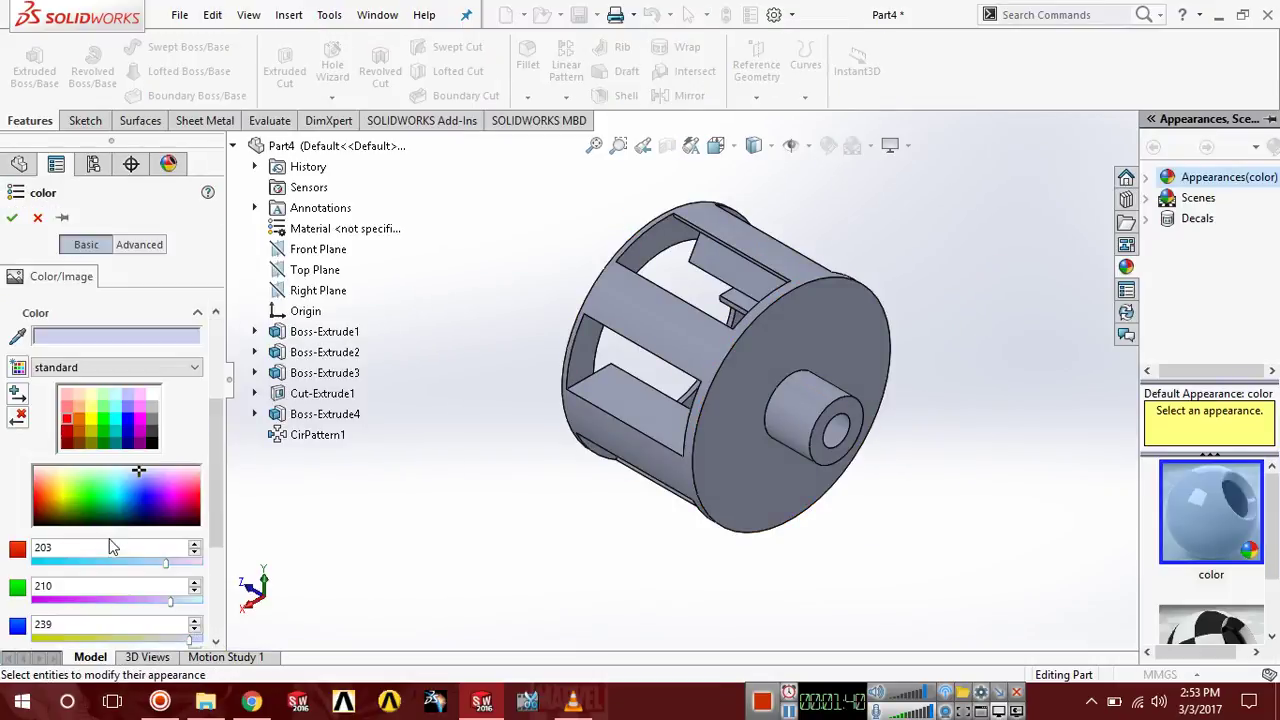
left_click(95, 428)
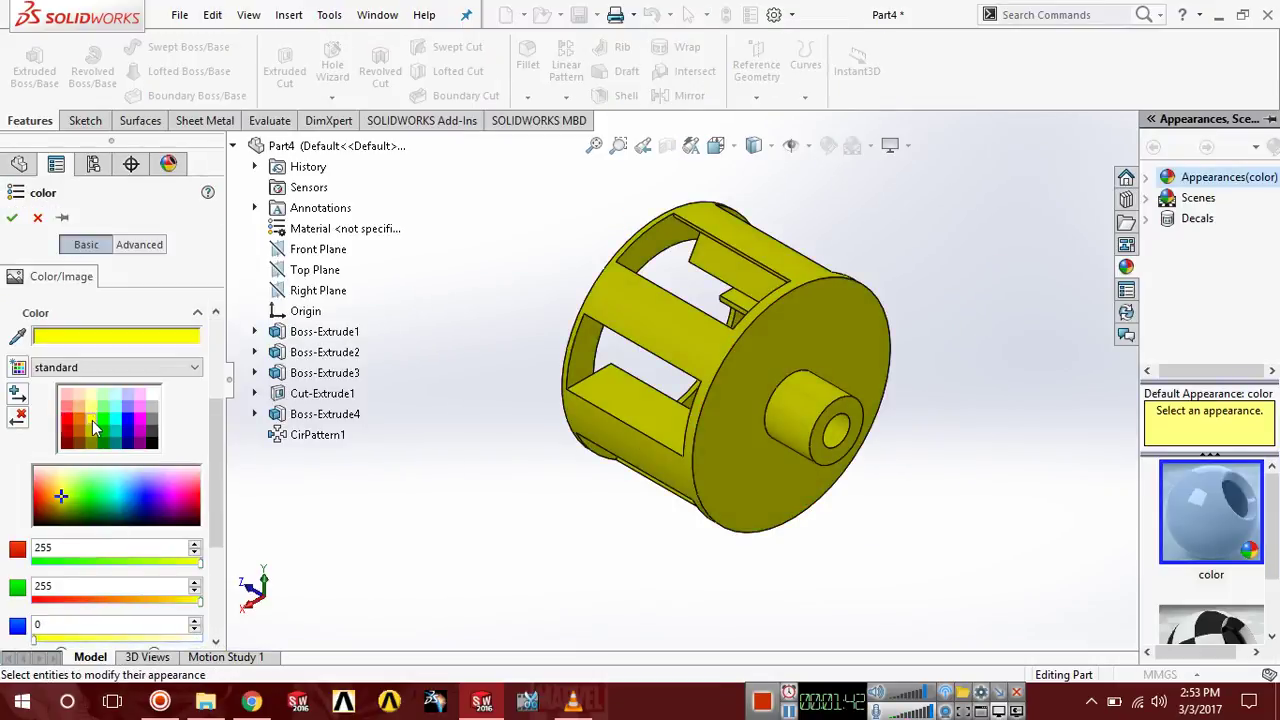
left_click(12, 217)
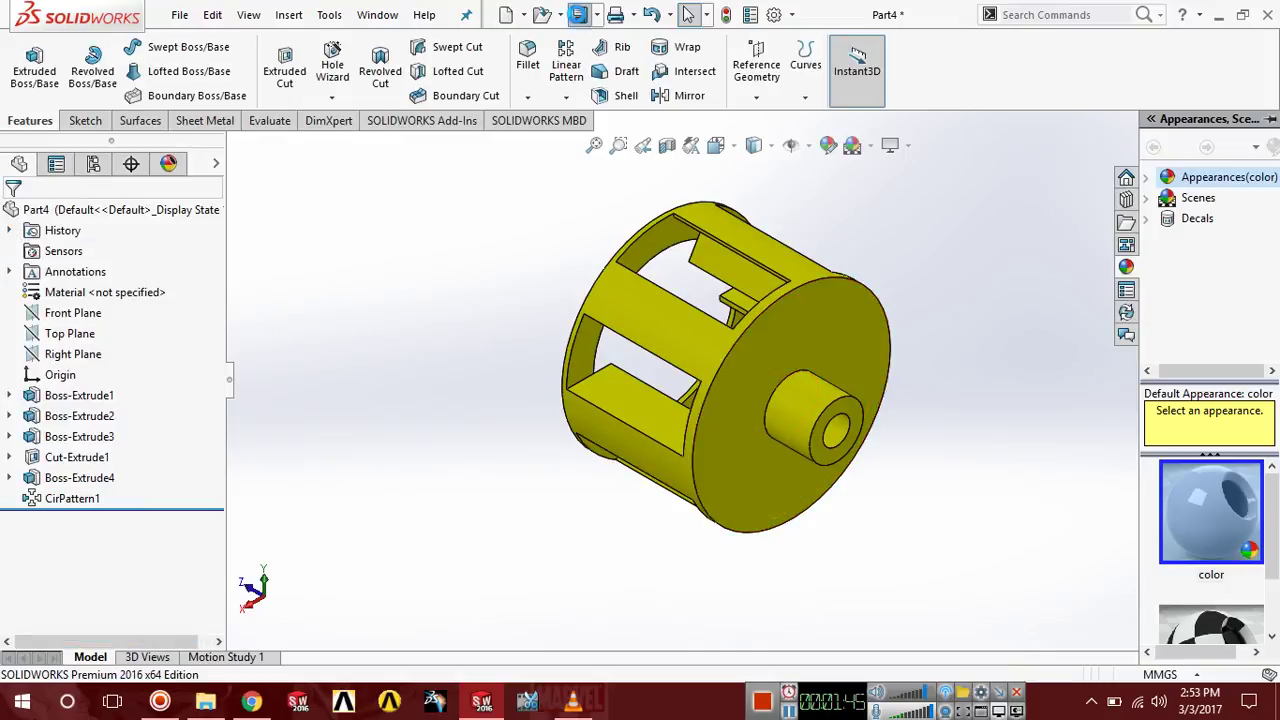
left_click(579, 14)
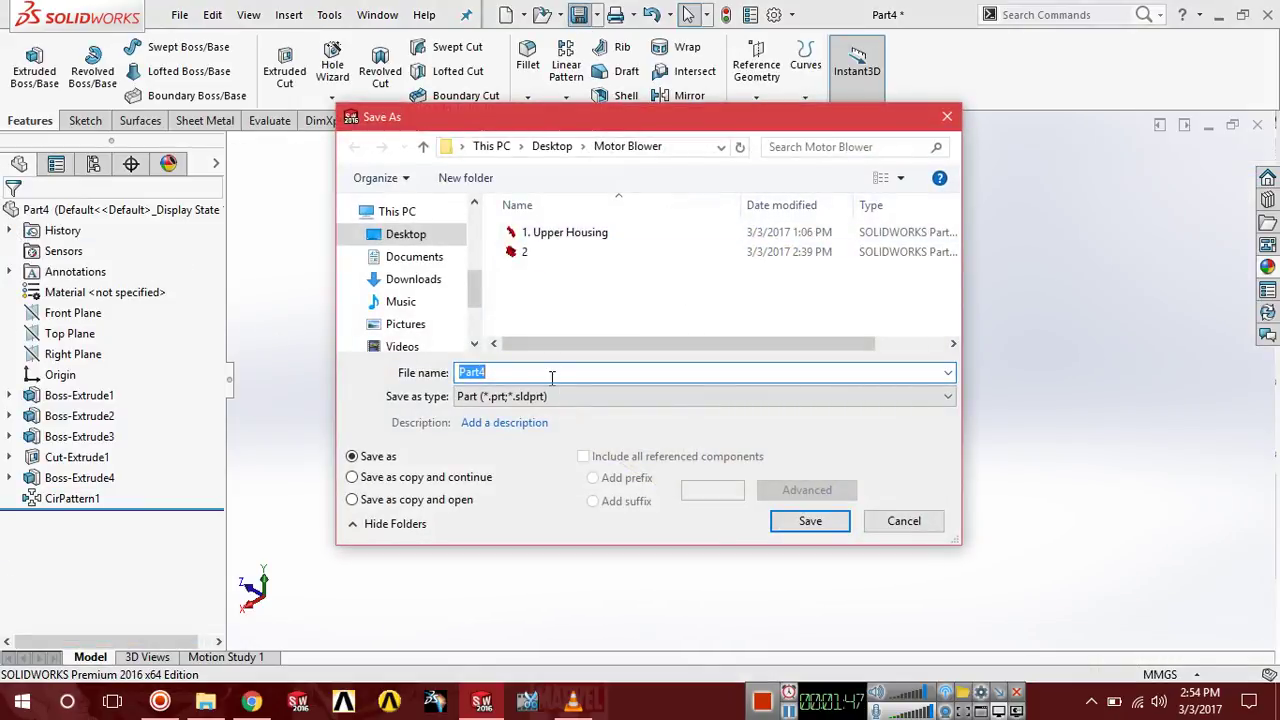
Save the part as '3. Blower' in the Motor Blower folder.
type("3. Blower")
left_click(810, 520)
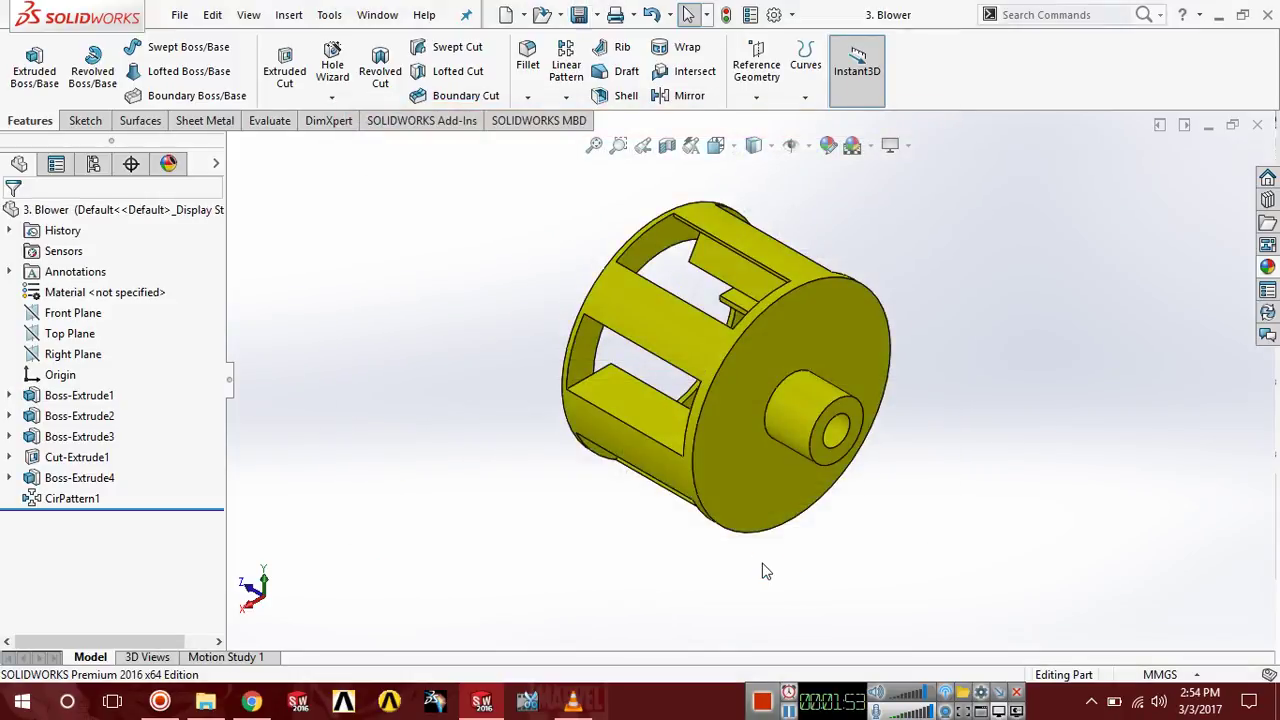